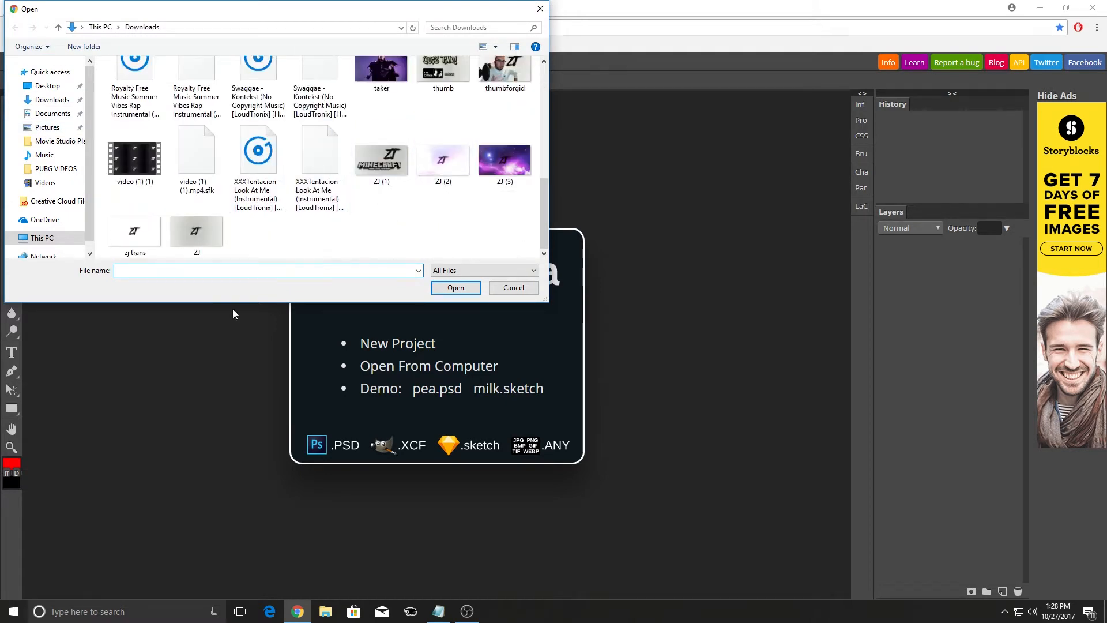
Open the images ZJ and hblogo from the Downloads folder as separate documents.
double_click(191, 237)
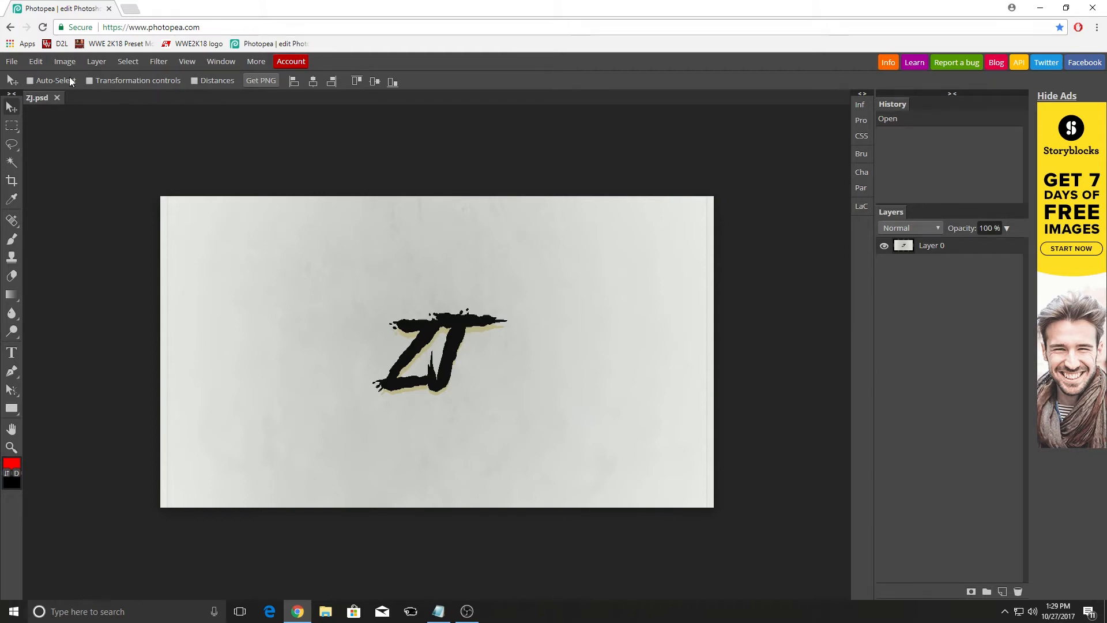
click(12, 61)
click(23, 95)
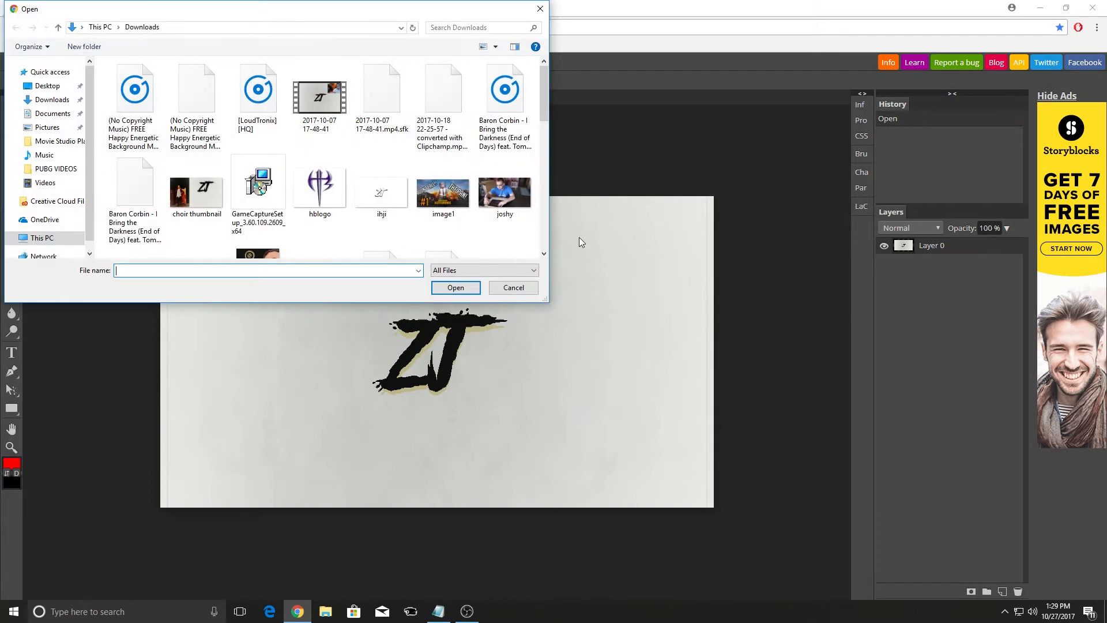
double_click(342, 194)
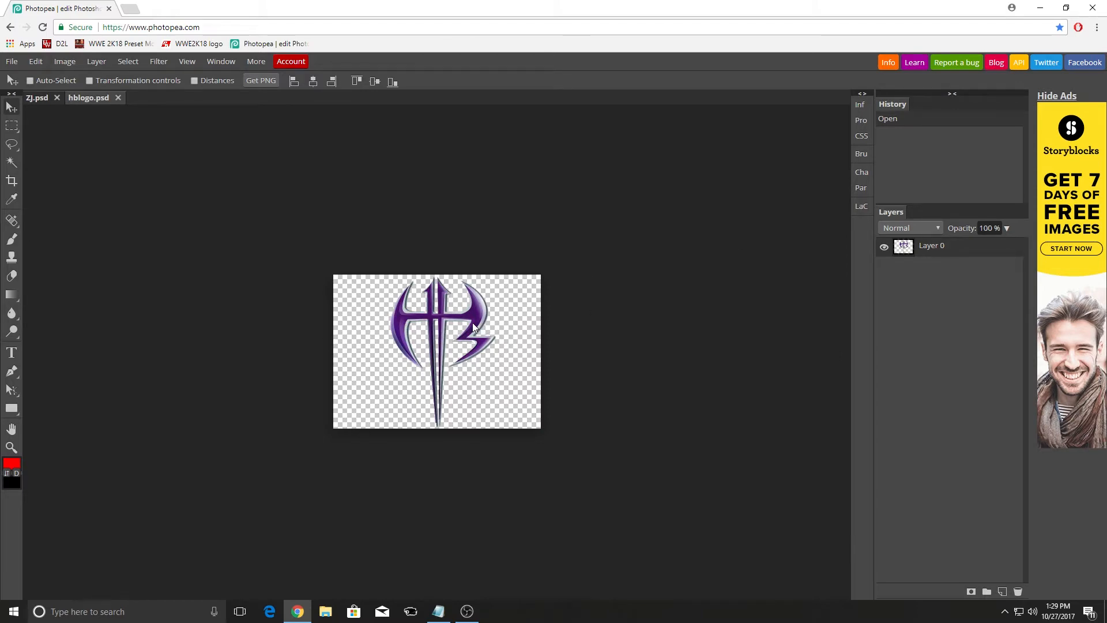
Try to move the logo from hblogo.psd straight into the ZJ.psd document.
drag(473, 327, 169, 139)
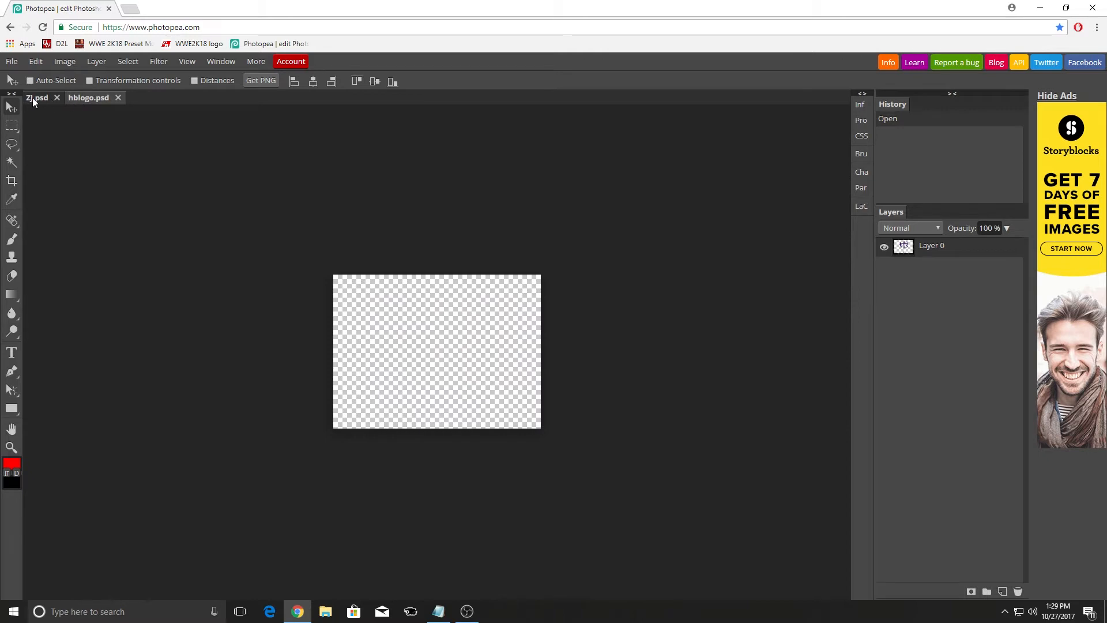
drag(32, 98, 98, 94)
drag(327, 275, 417, 340)
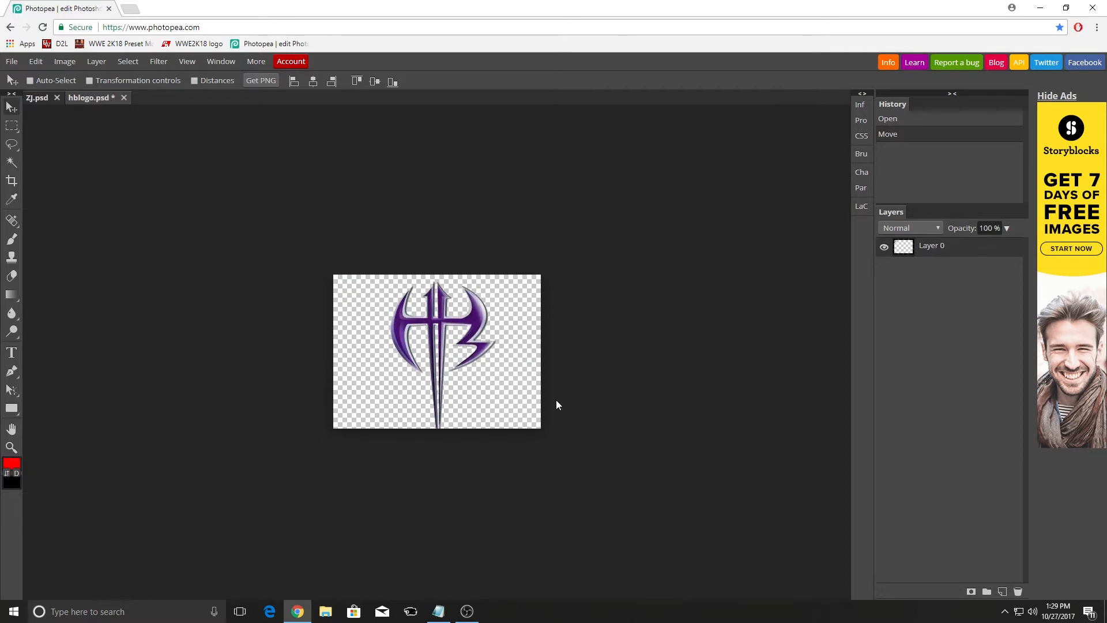
Duplicate the logo layer into ZJ.psd and move the copy beside the ZJ lettering.
right_click(990, 252)
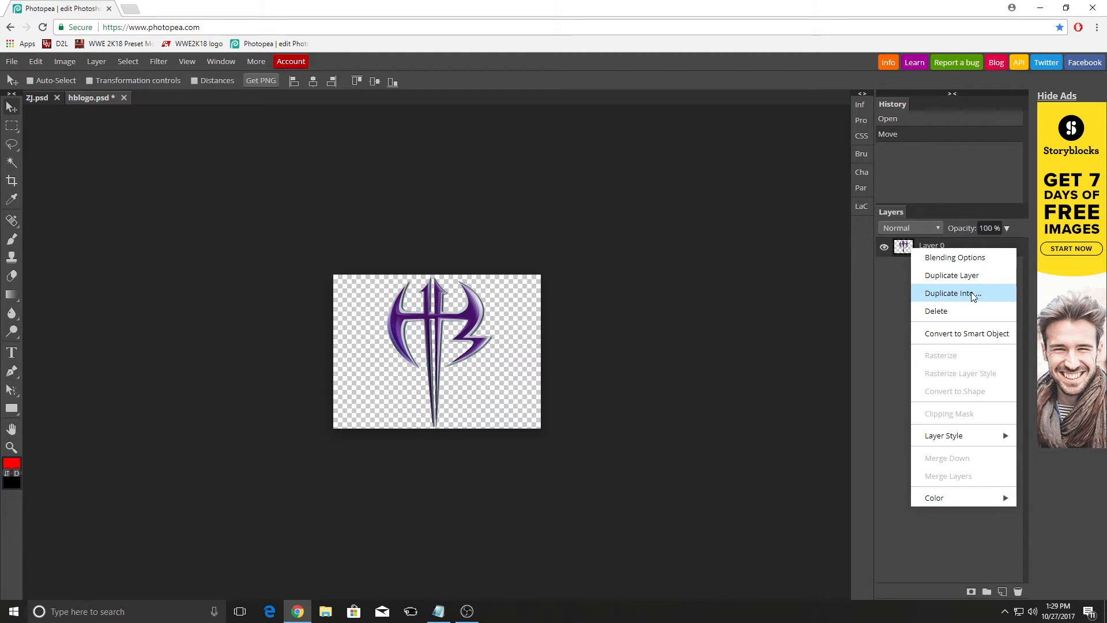
click(953, 293)
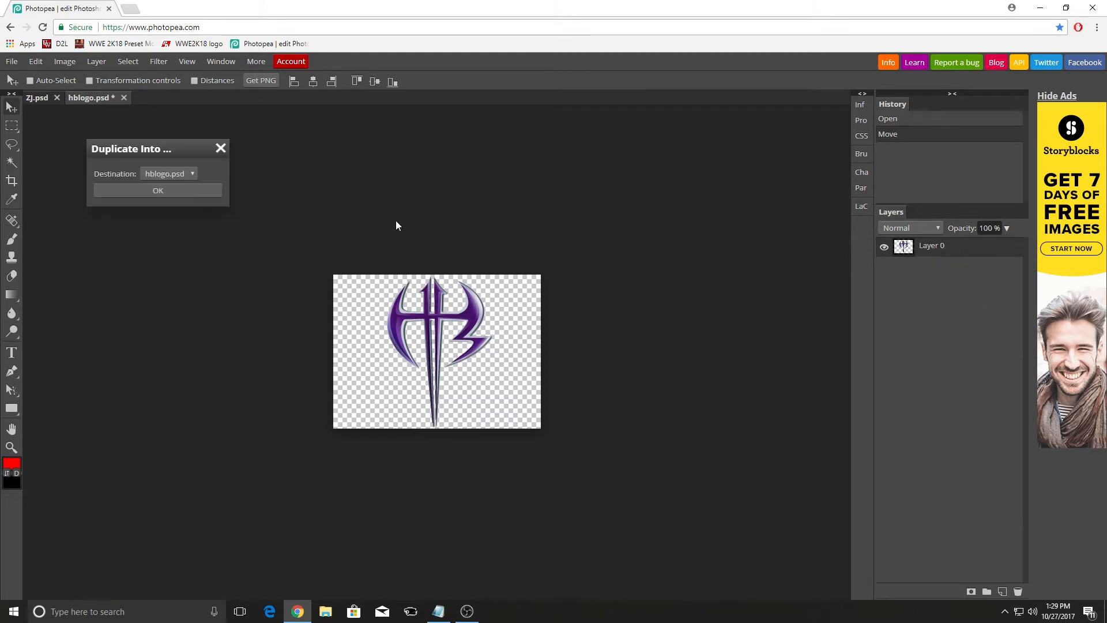
click(169, 175)
click(166, 185)
click(175, 190)
click(45, 98)
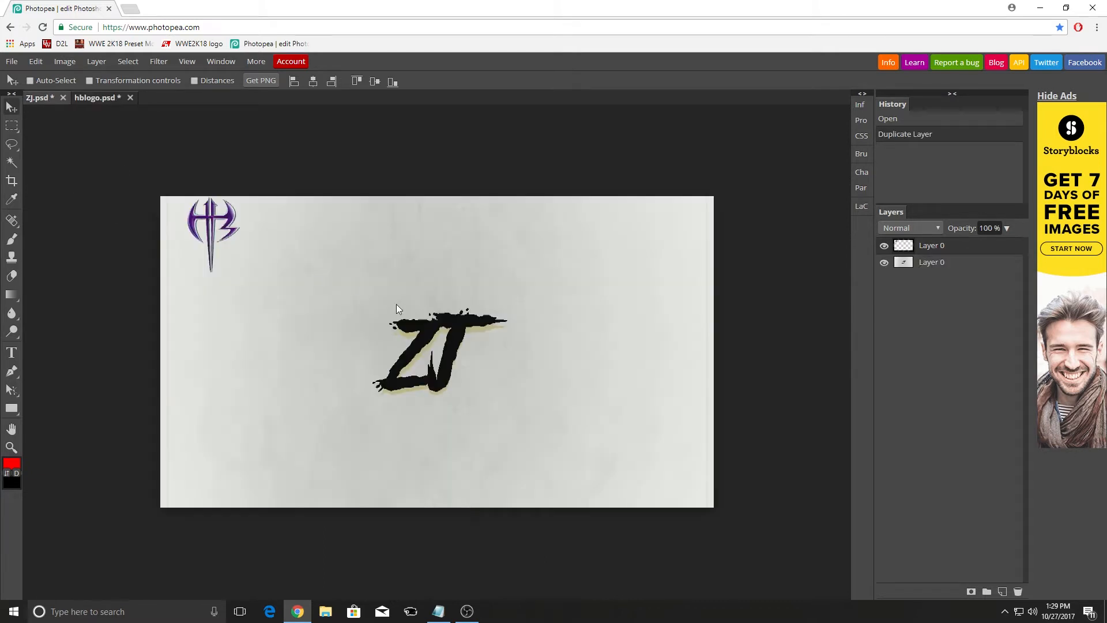
drag(208, 232, 321, 312)
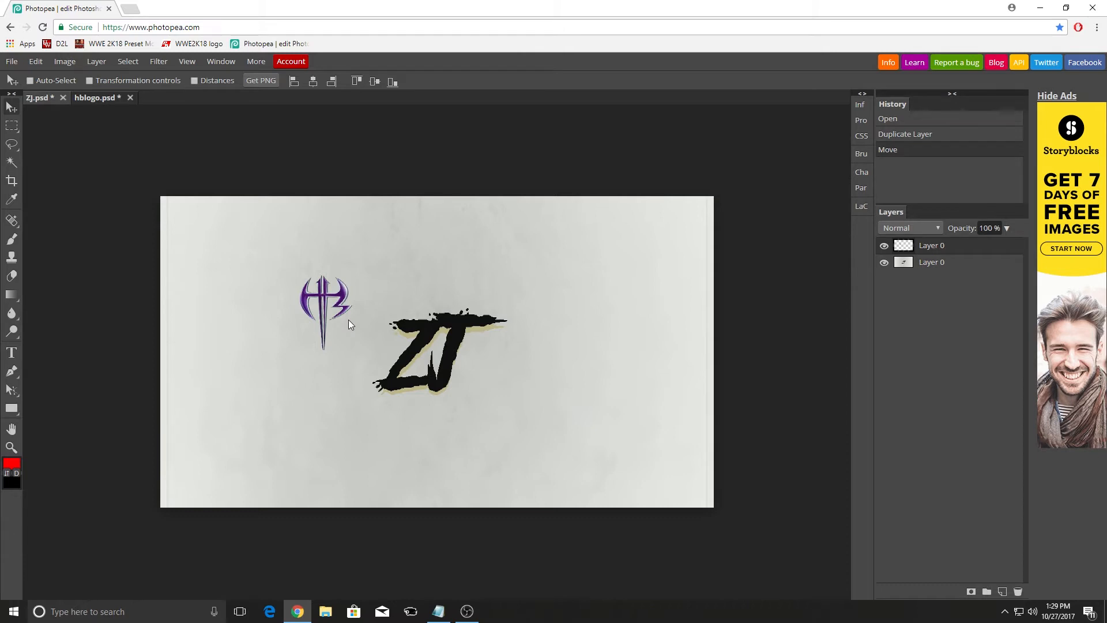
key(ctrl+t)
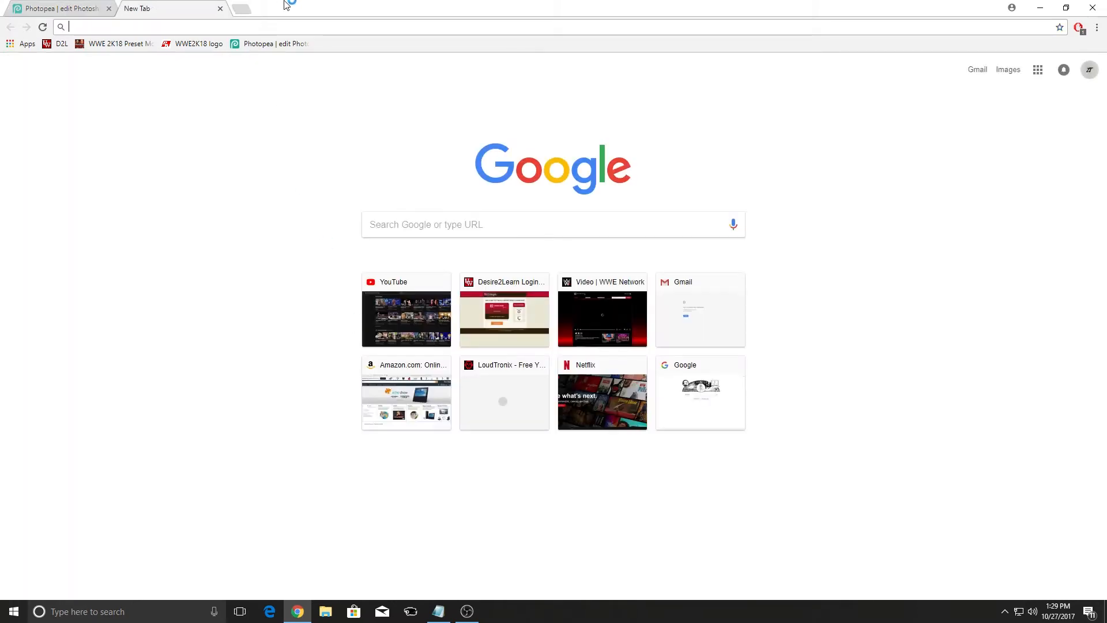
right_click(287, 7)
click(221, 8)
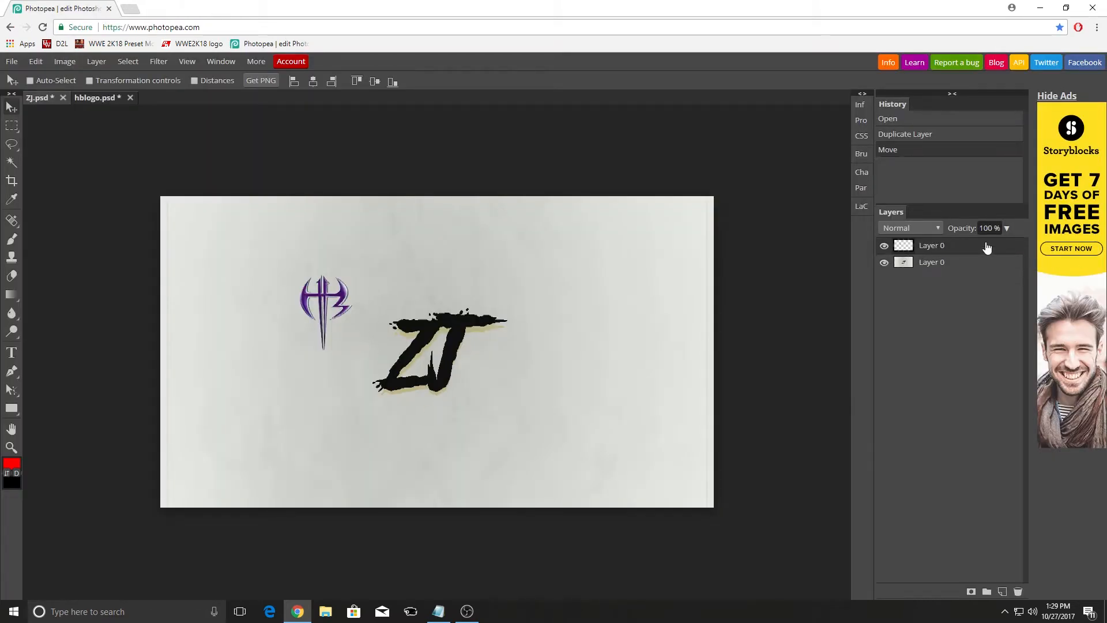
Enlarge the logo layer proportionally to about 306% with the transformation controls and place it just right of the ZJ lettering.
drag(298, 295, 485, 271)
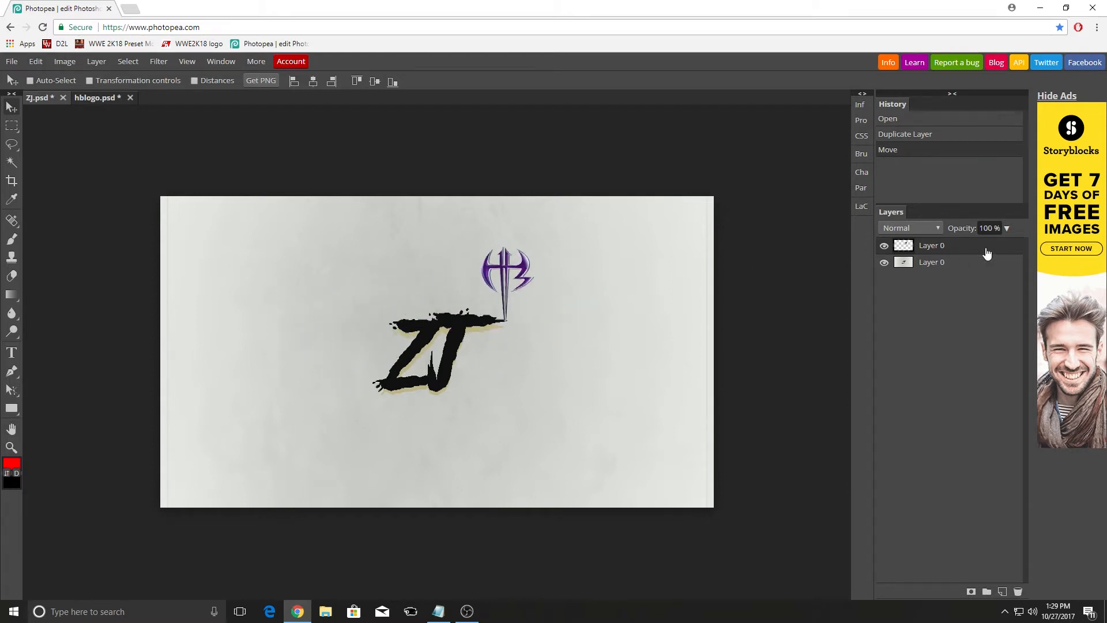
click(90, 80)
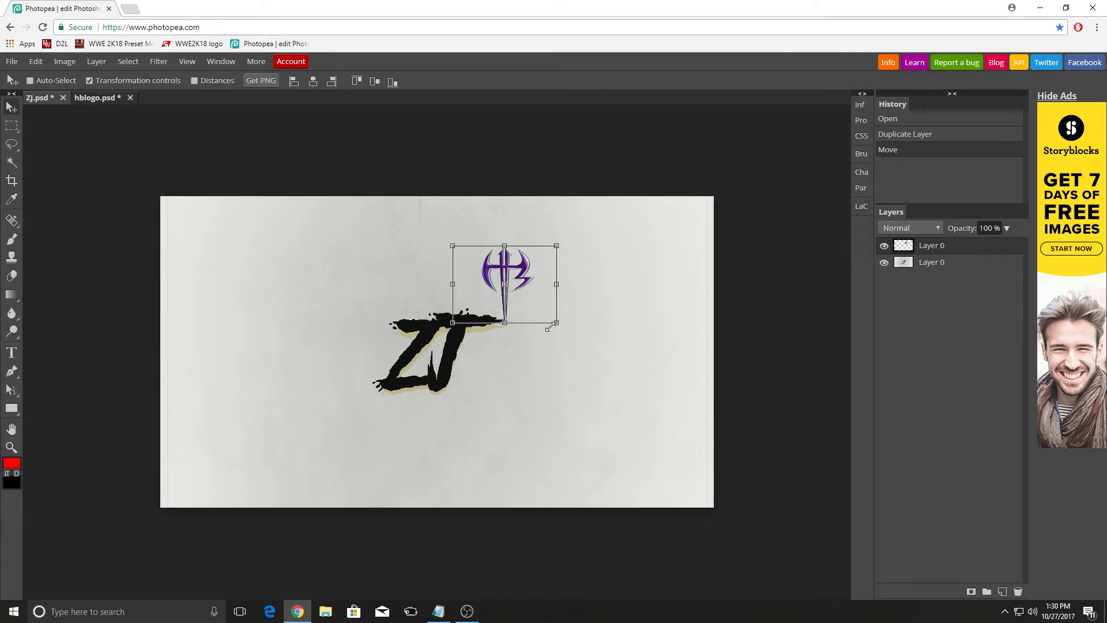
drag(554, 319, 790, 462)
drag(637, 386, 590, 367)
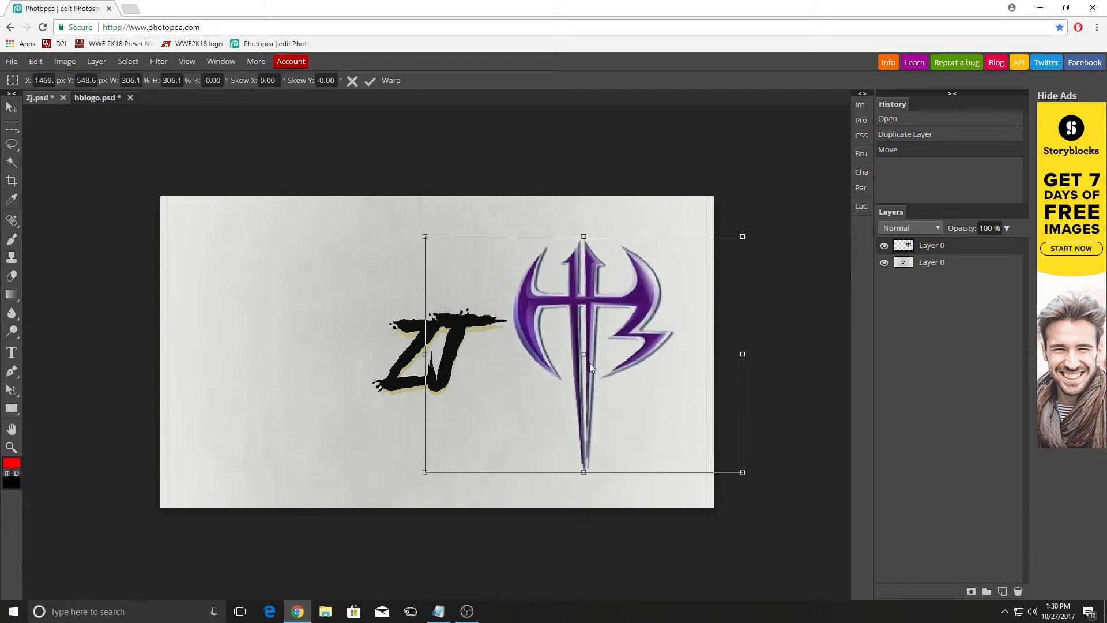
key(Return)
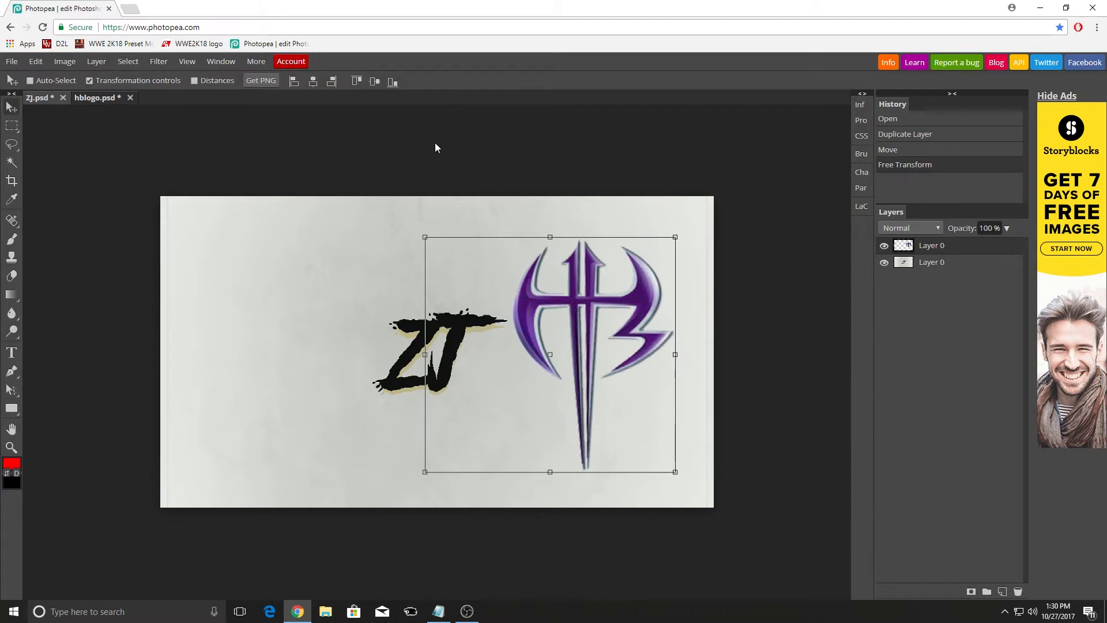
click(91, 81)
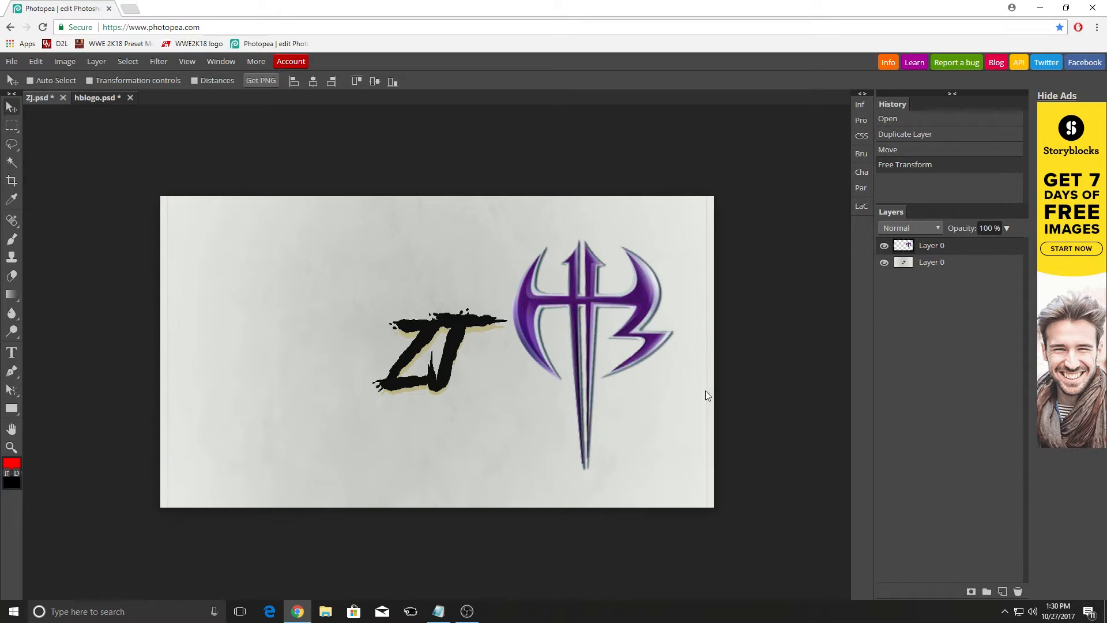
Go through the blend modes in the logo layer's Layer Style and apply Difference.
double_click(963, 252)
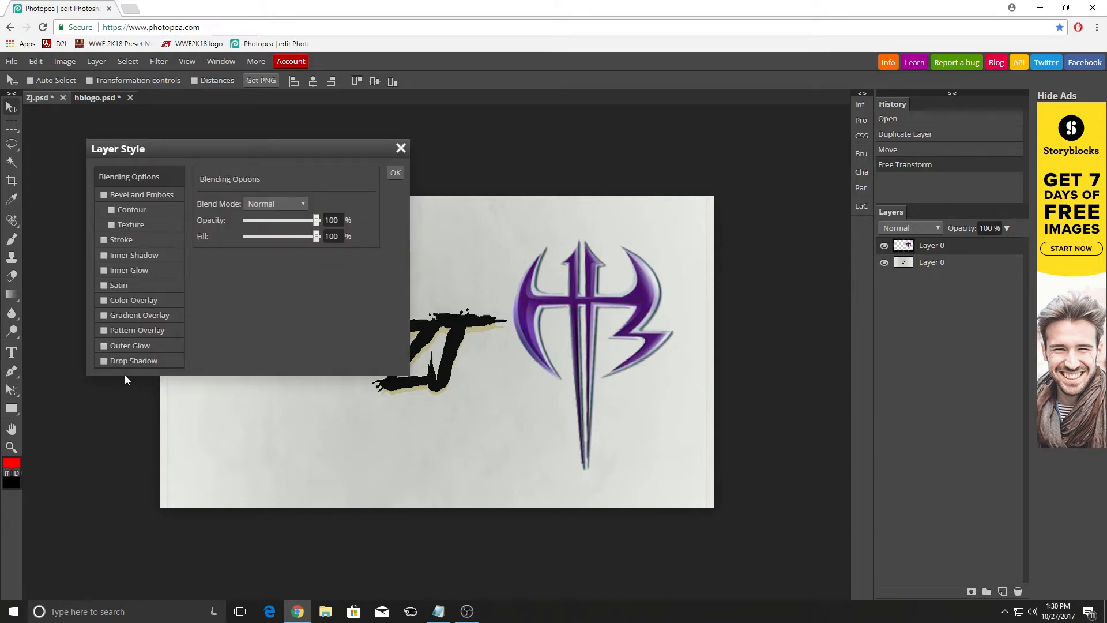
click(284, 203)
click(266, 229)
key(Down)
key(Down)
key(Down)
key(Down)
key(Down)
key(Down)
key(Down)
key(Down)
key(Down)
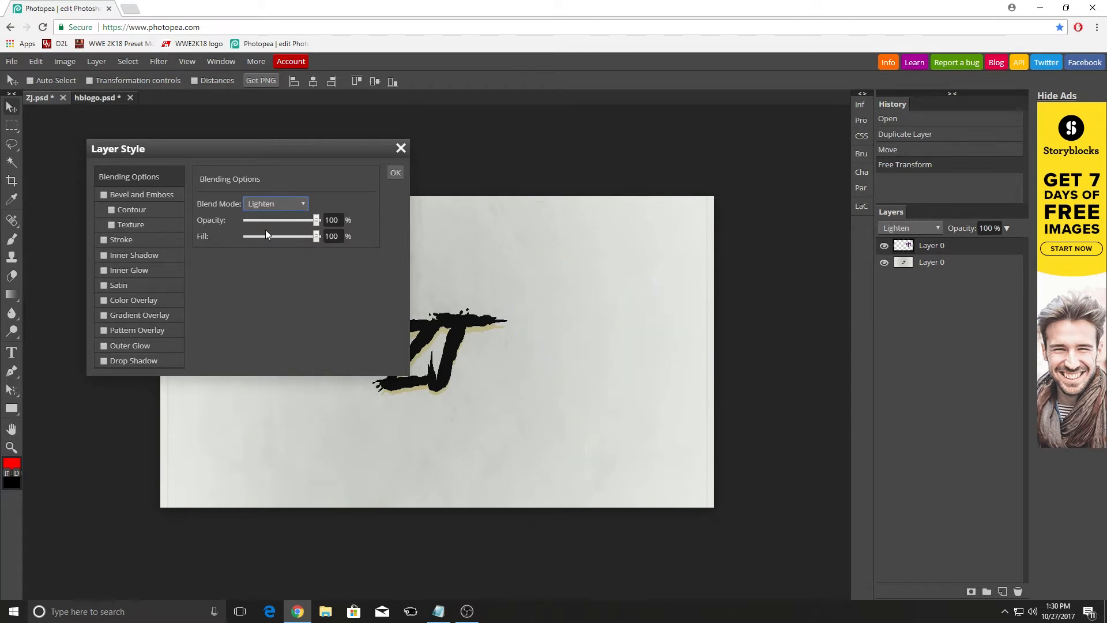
key(Down)
key(Down)
key(Down)
key(Down)
key(Down)
key(Down)
key(Down)
key(Down)
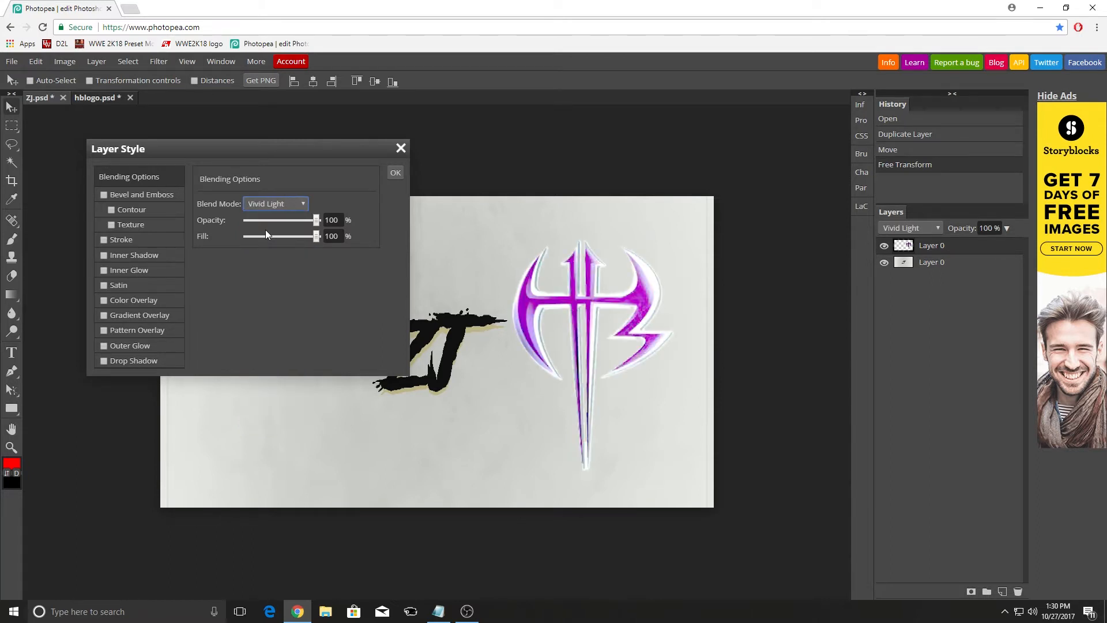
key(Down)
key(Up)
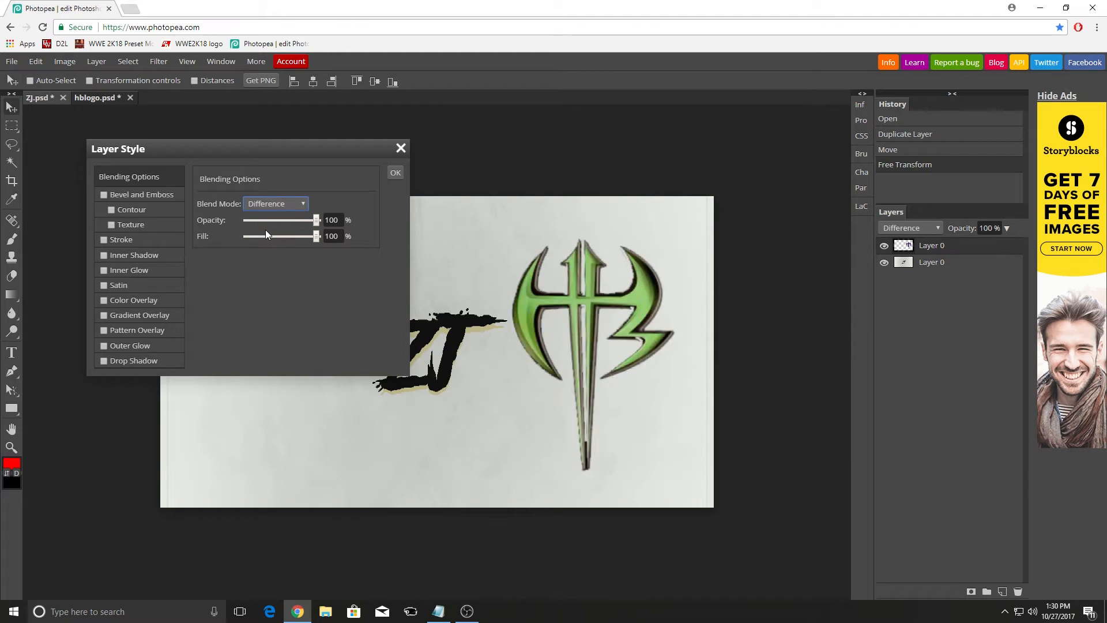
click(390, 174)
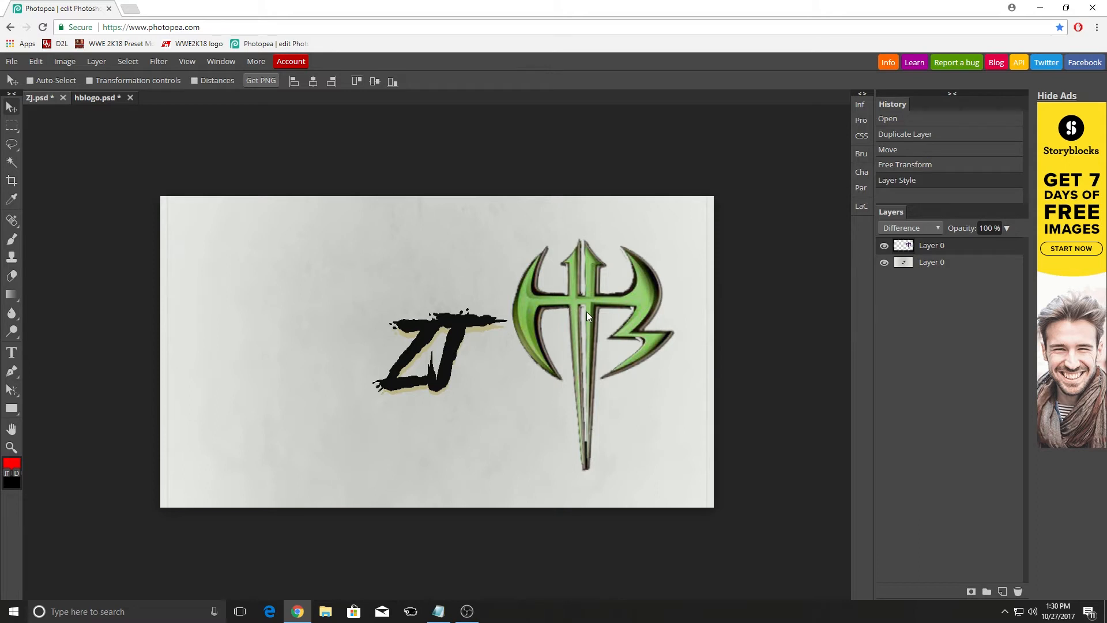
Compare the logo with and without the Difference blend by repeatedly switching between the Free Transform and Layer Style history states.
key(ctrl+z)
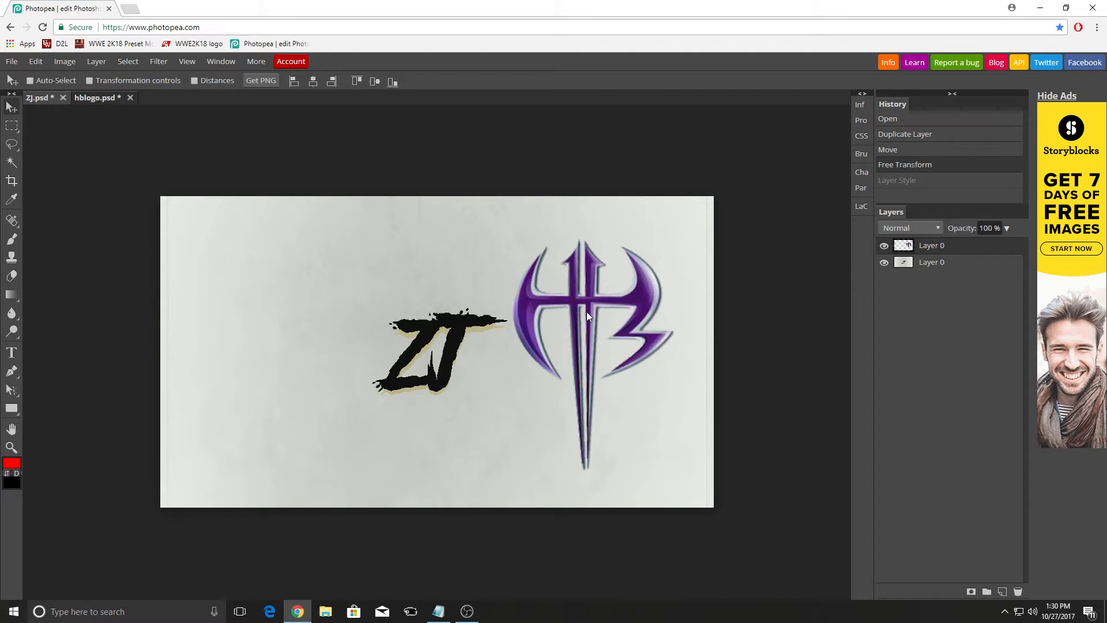
key(ctrl+shift+z)
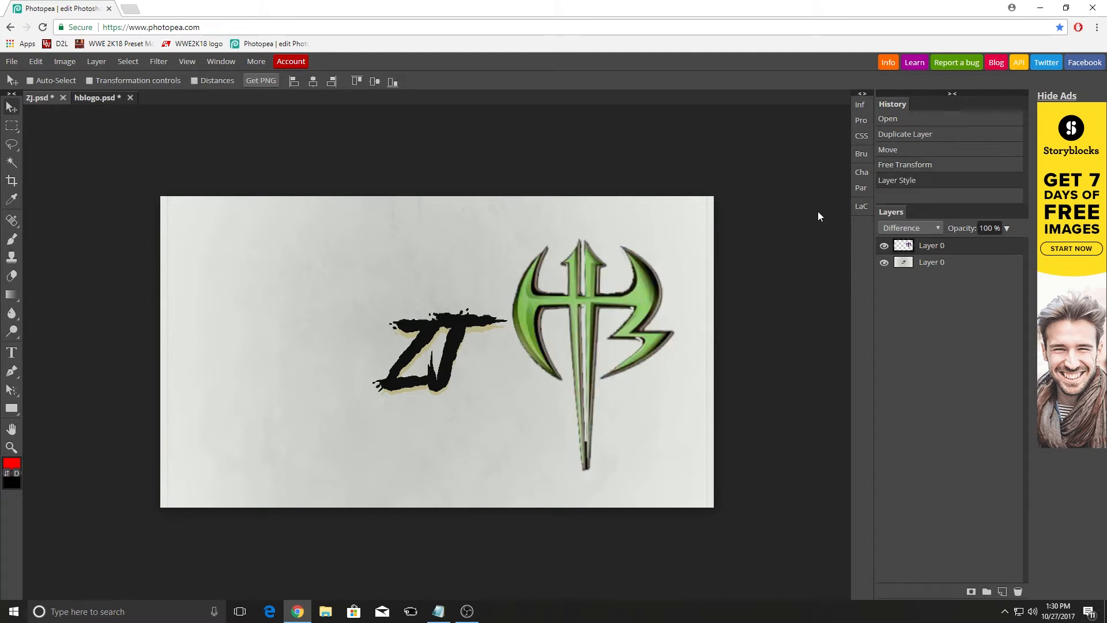
click(926, 167)
click(926, 180)
click(929, 167)
click(929, 179)
click(929, 167)
click(930, 180)
click(930, 156)
click(930, 177)
click(932, 167)
click(932, 180)
Step the history back to the Duplicate Layer state and forward again to the Layer Style state.
click(935, 149)
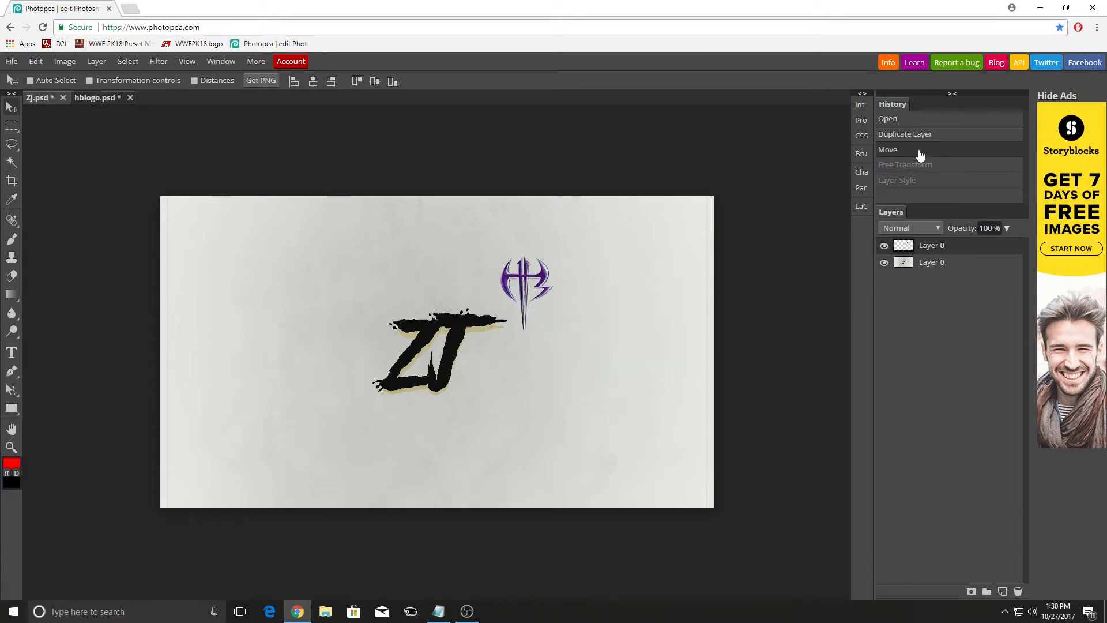
click(935, 134)
click(923, 151)
click(923, 166)
click(923, 180)
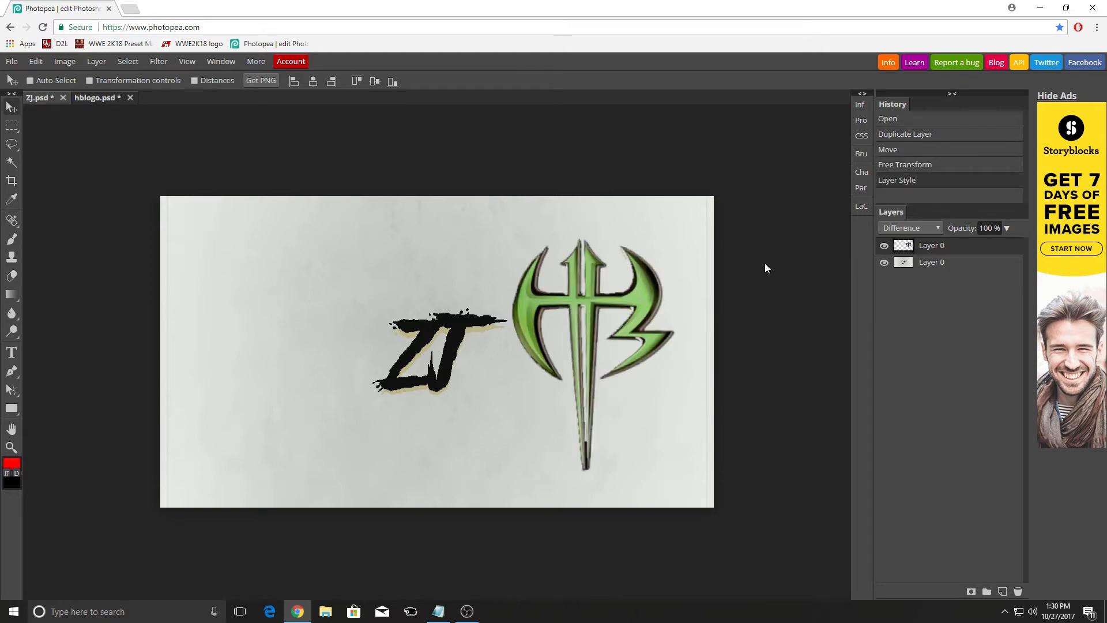
Try the Darker Color, Color Dodge and Soft Light blend modes on the logo layer.
click(938, 228)
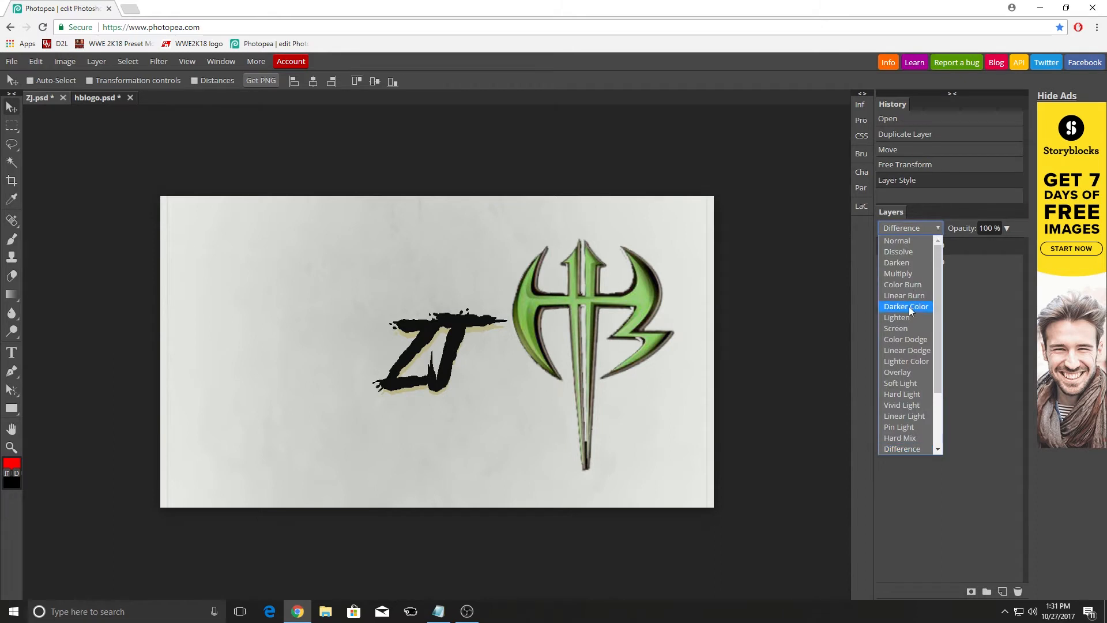
click(906, 307)
click(921, 229)
click(911, 341)
click(929, 229)
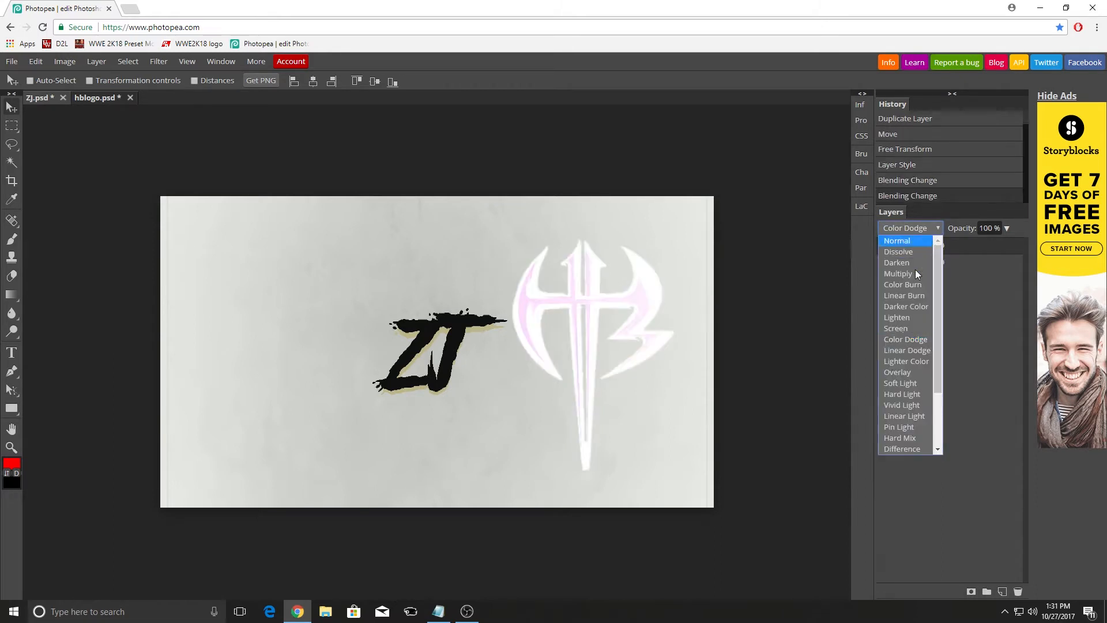
click(895, 383)
click(924, 284)
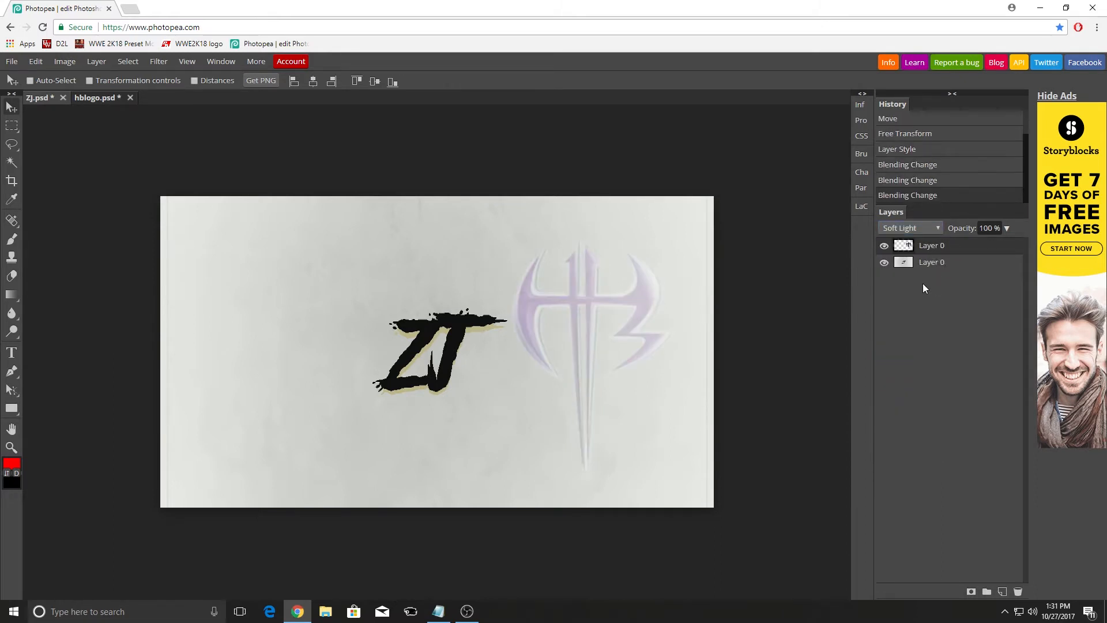
Try further blend modes such as Divide on the logo layer and settle on Linear Light.
click(935, 231)
click(894, 449)
click(923, 228)
click(908, 414)
click(917, 228)
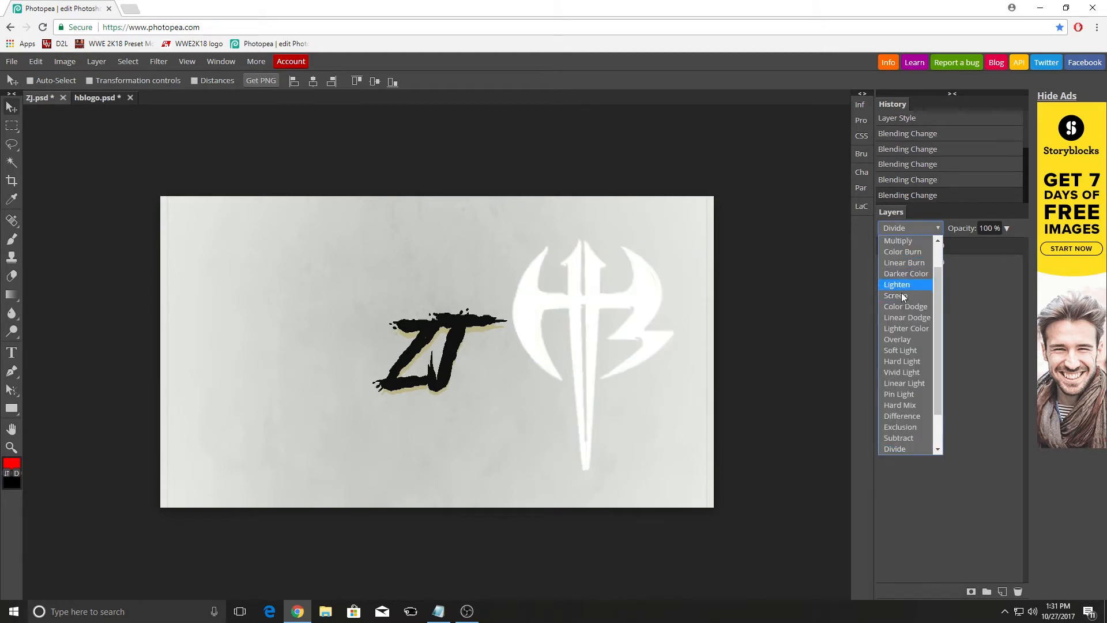
click(905, 383)
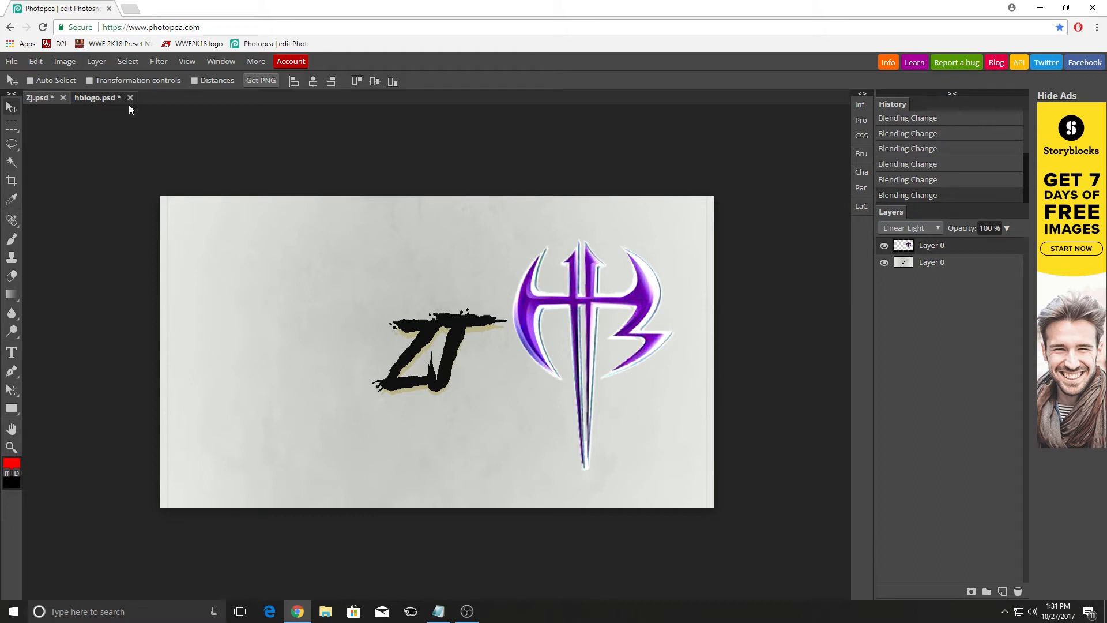
Delete the logo layer from ZJ.psd and close hblogo.psd without saving.
right_click(954, 247)
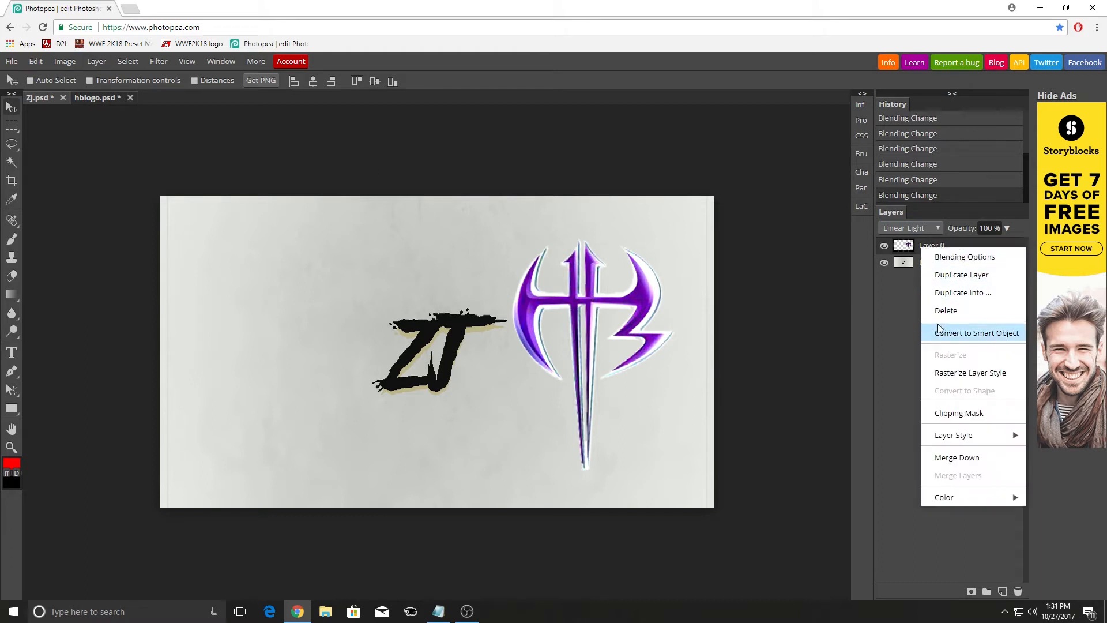
click(946, 311)
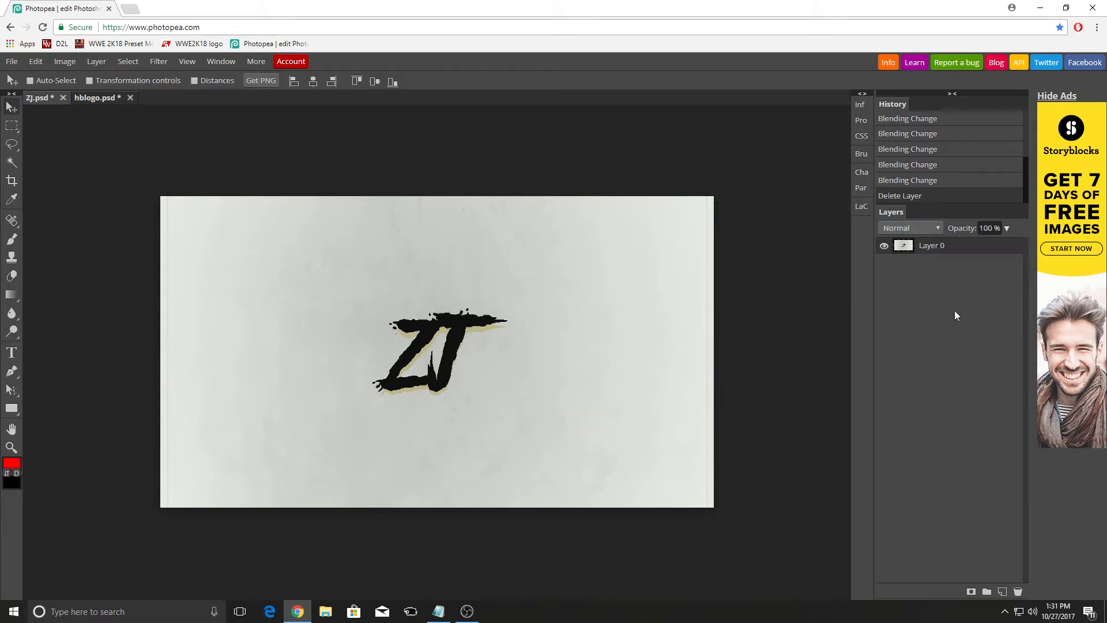
click(130, 98)
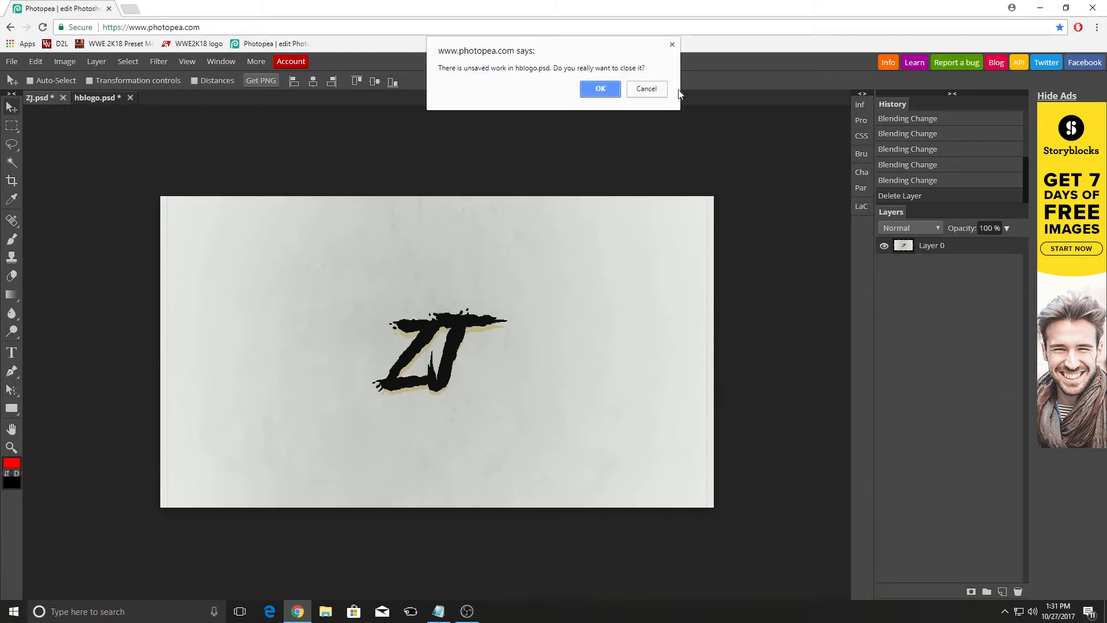
click(646, 89)
click(131, 98)
click(603, 89)
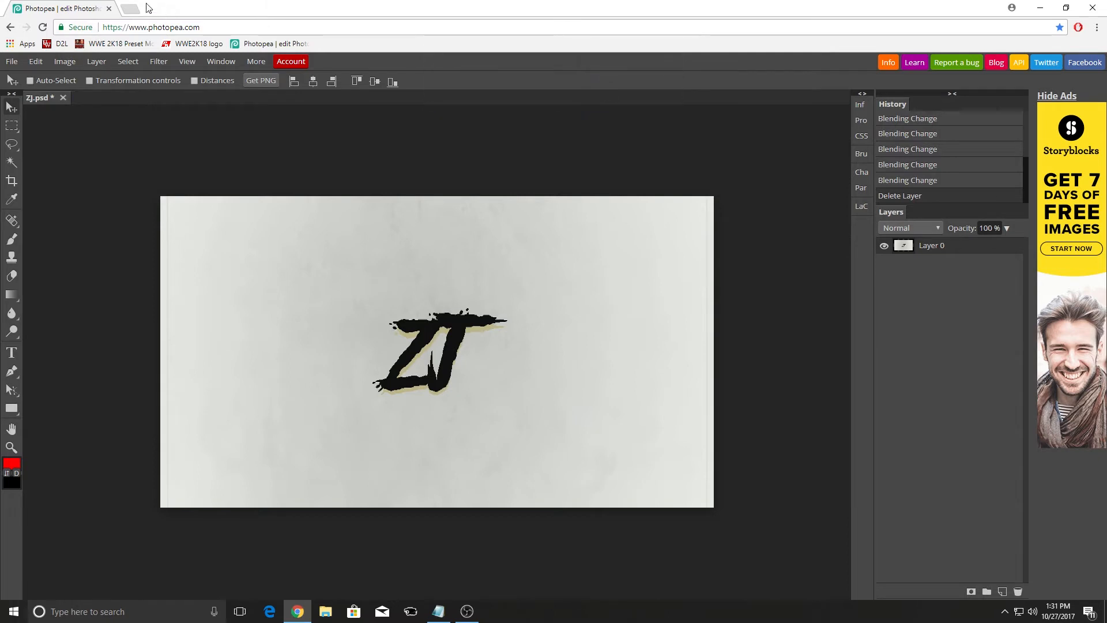
Search Google Images for "fire" in a new browser tab and copy the 800 × 400 full-frame flames picture.
click(133, 8)
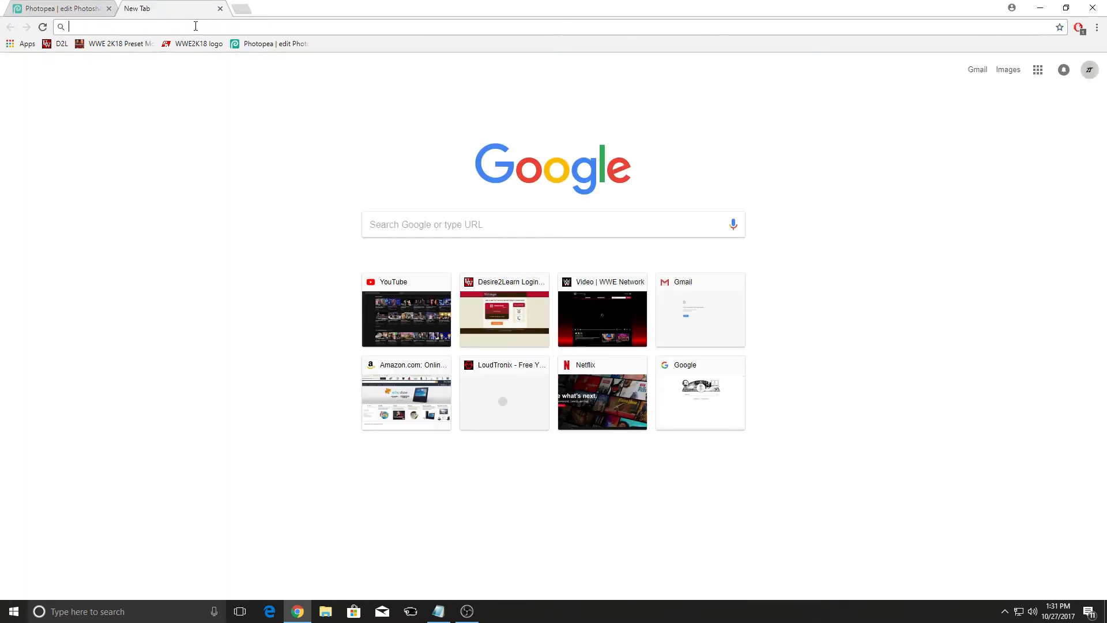
text(fire)
key(Return)
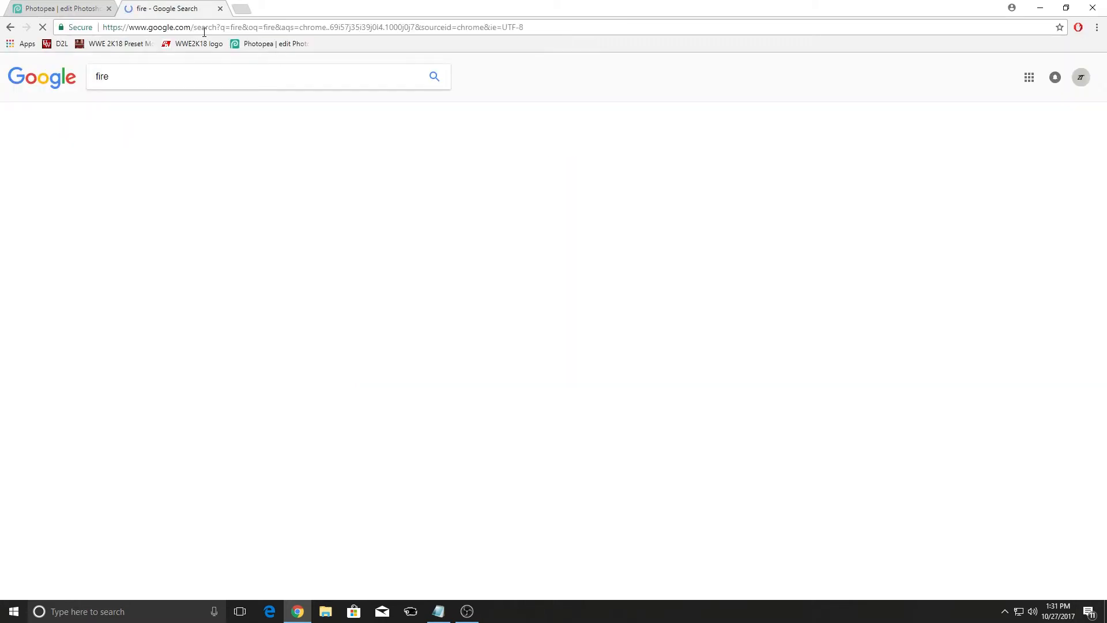
click(172, 111)
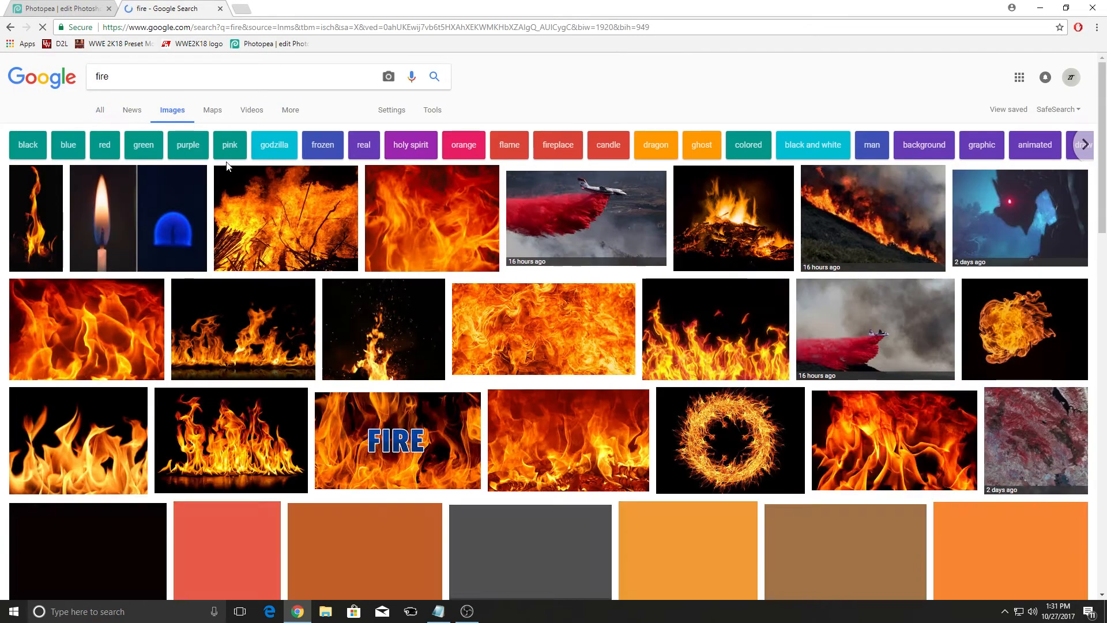
click(542, 321)
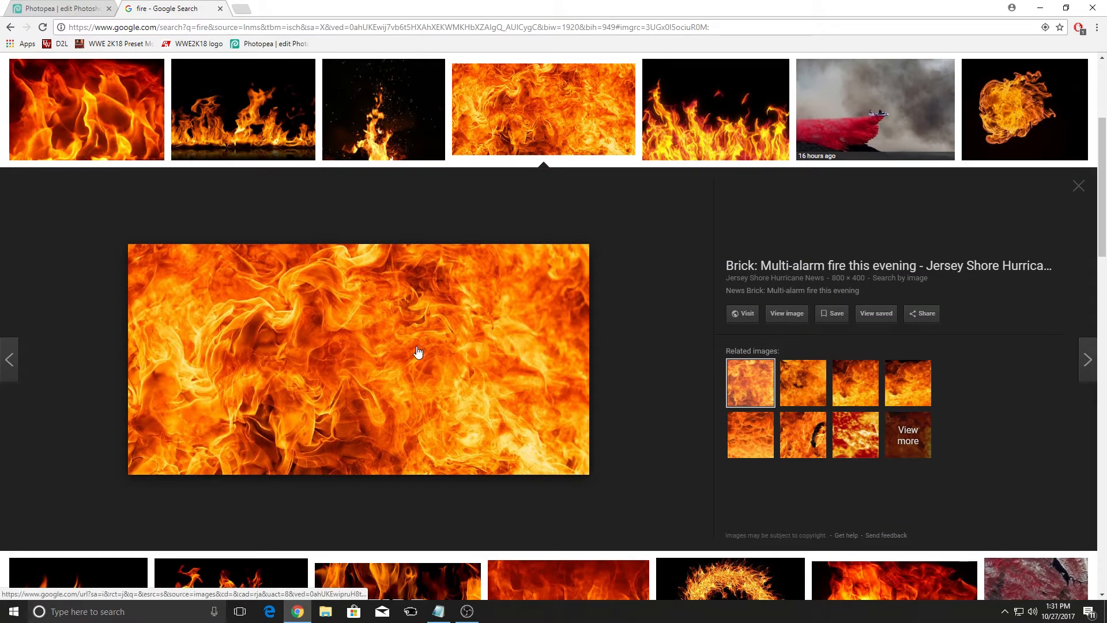
right_click(419, 351)
click(505, 460)
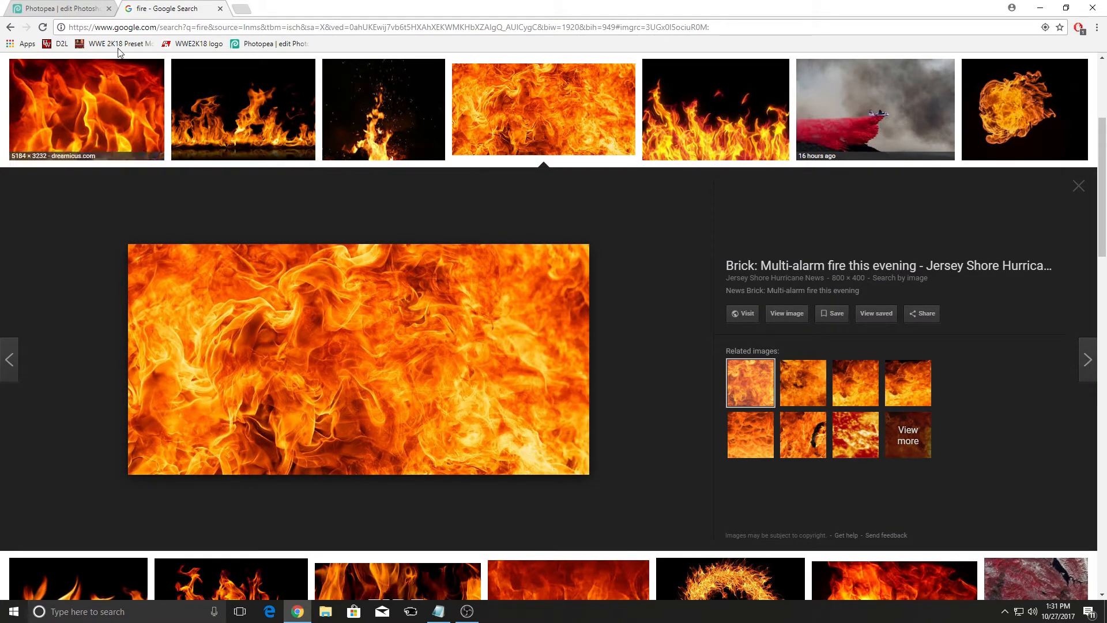
Switch back to Photopea, paste the fire picture into ZJ.psd and move it over the ZJ lettering.
key(ctrl+Tab)
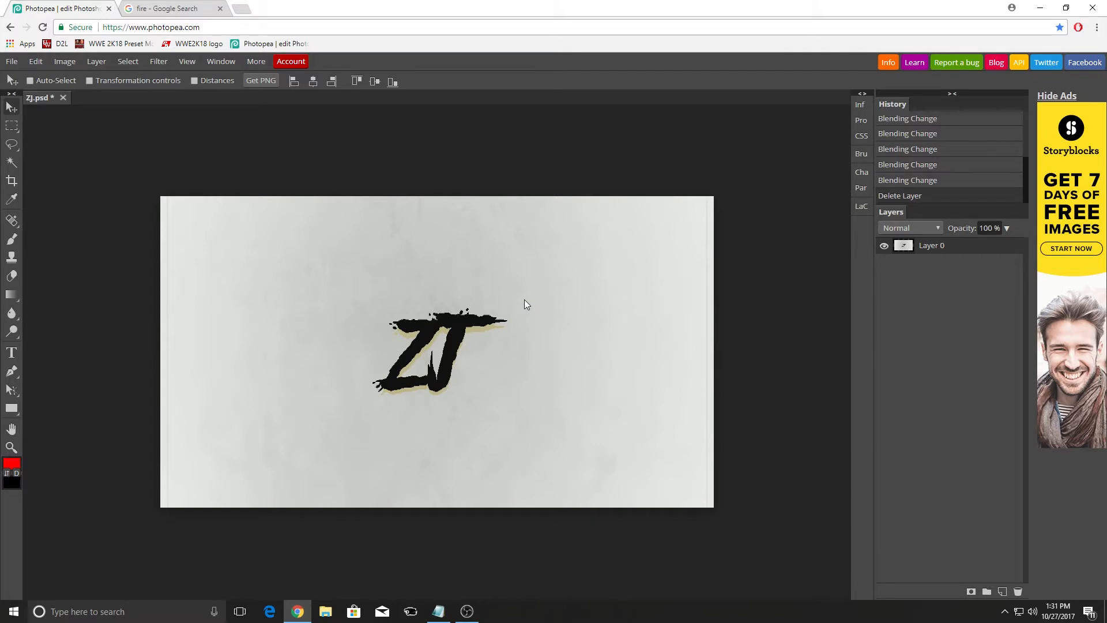
key(ctrl+v)
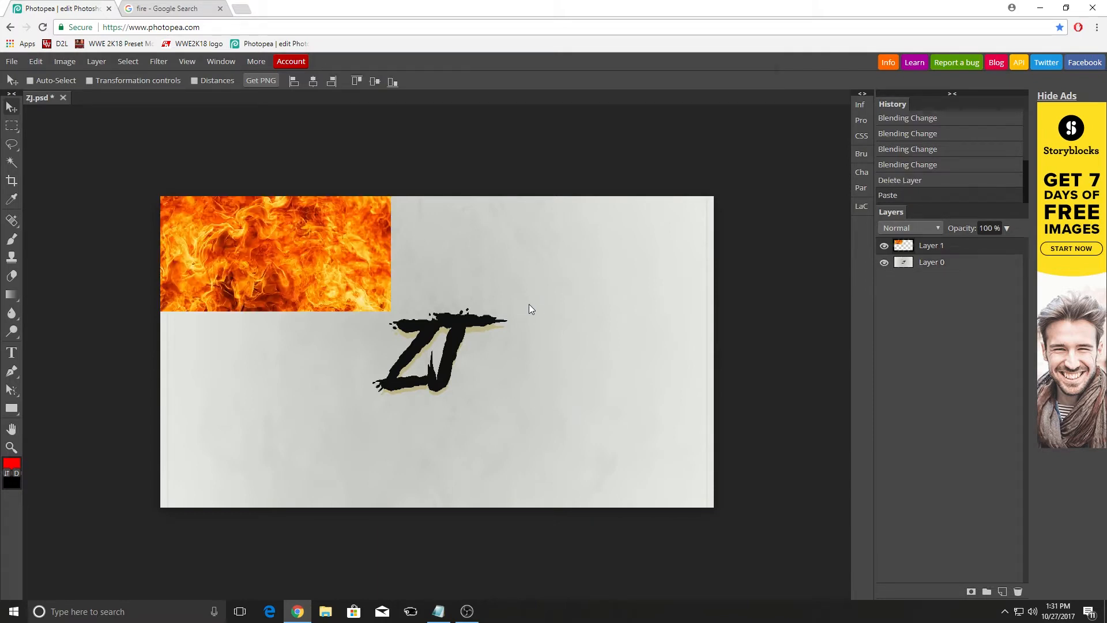
drag(353, 252, 523, 346)
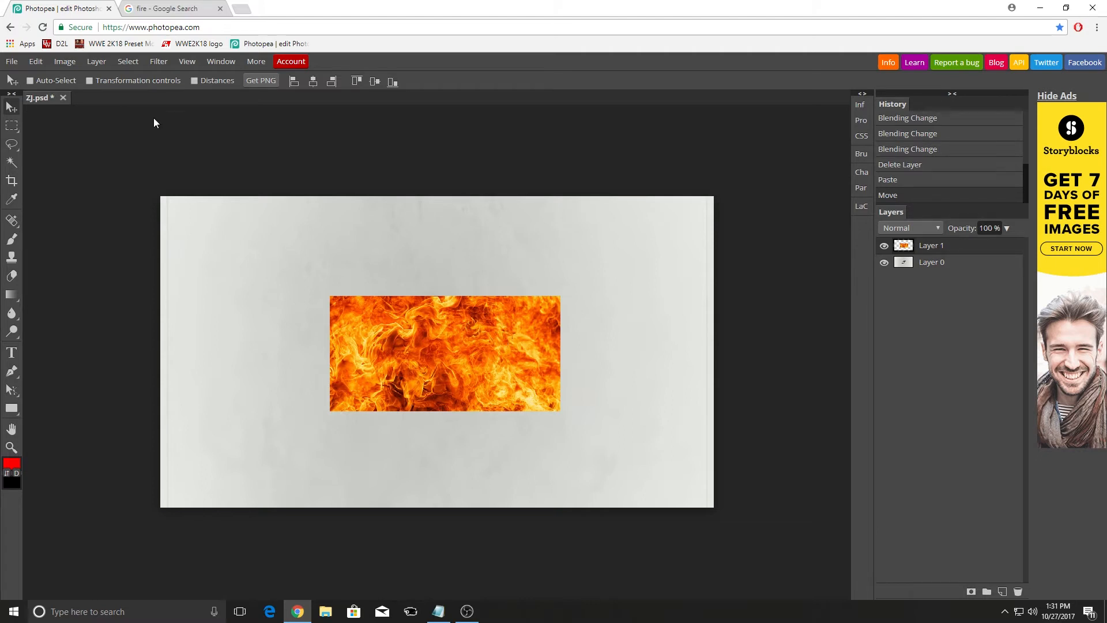
Enlarge the fire layer proportionally to about 139% with the transformation controls.
click(89, 81)
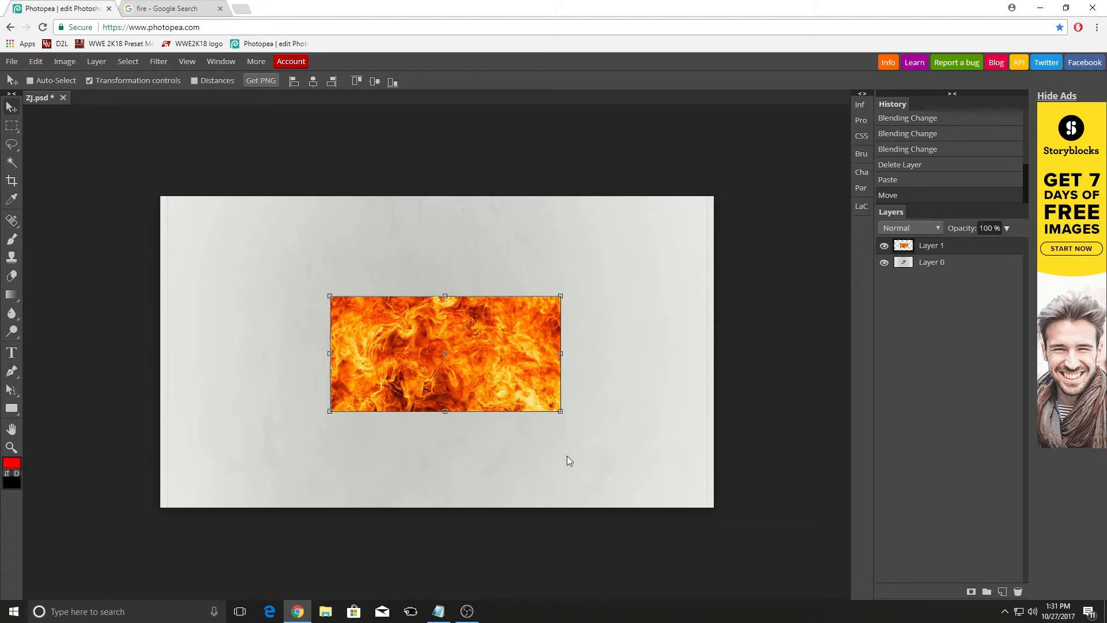
drag(564, 415, 547, 392)
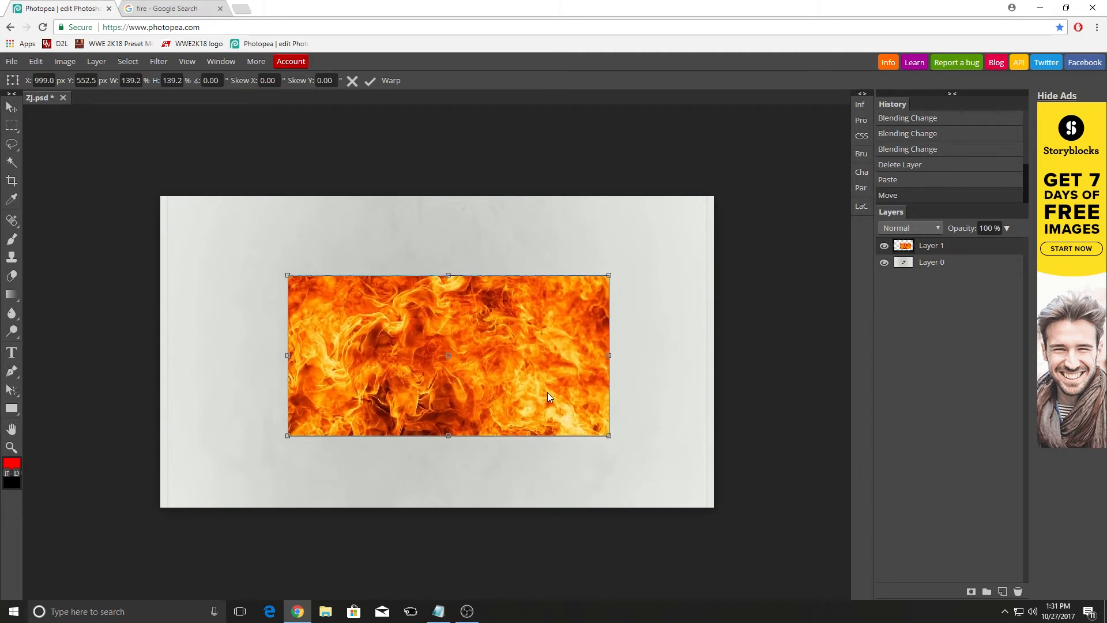
key(Return)
click(89, 81)
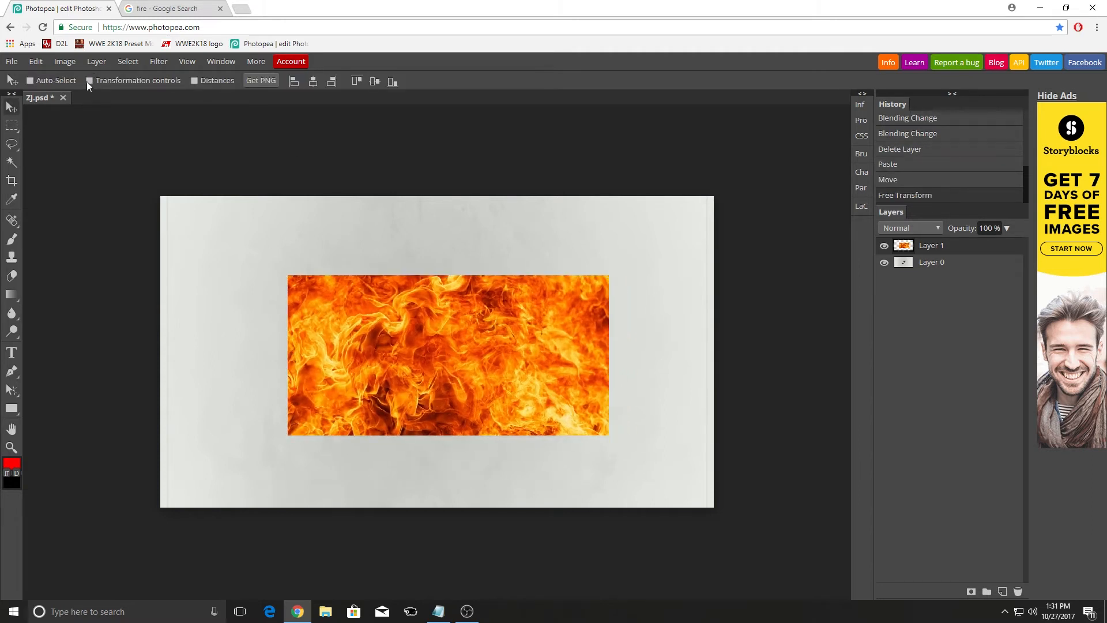
Try blend modes on the fire layer from Dissolve through Linear Burn and Darker Color to Lighter Color.
click(923, 229)
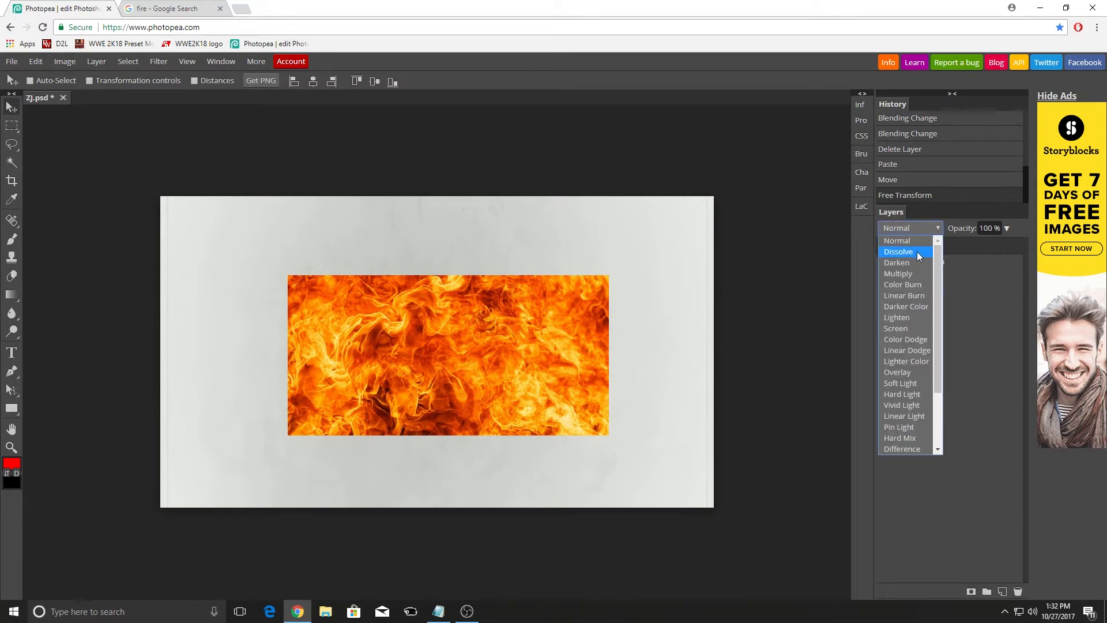
click(919, 254)
key(Down)
key(Down)
key(Down)
key(Down)
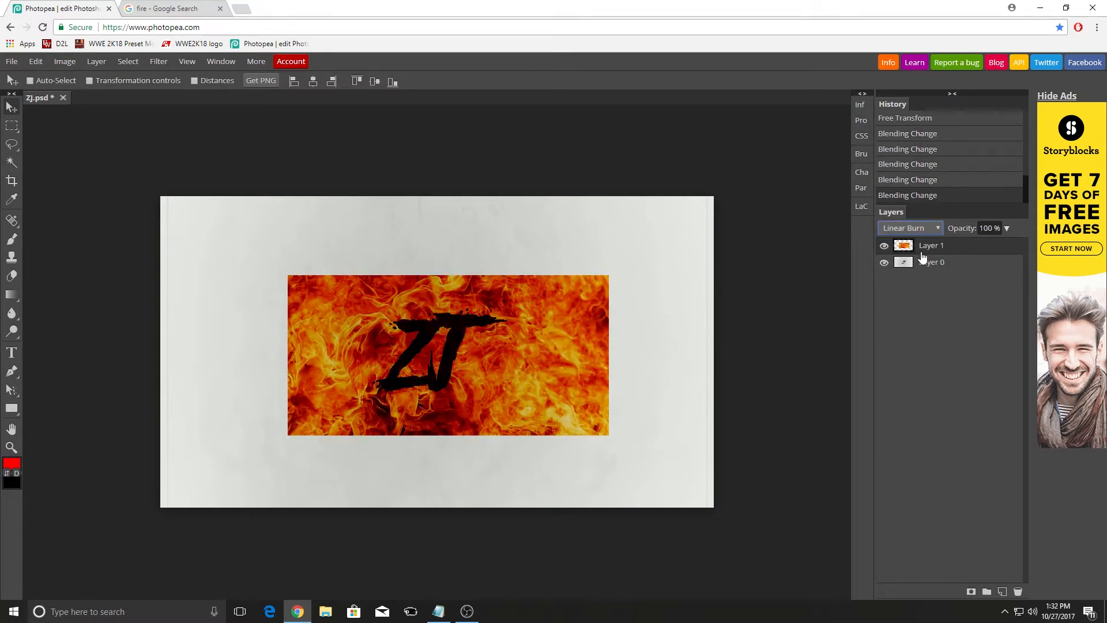
key(Down)
key(Down)
key(Down)
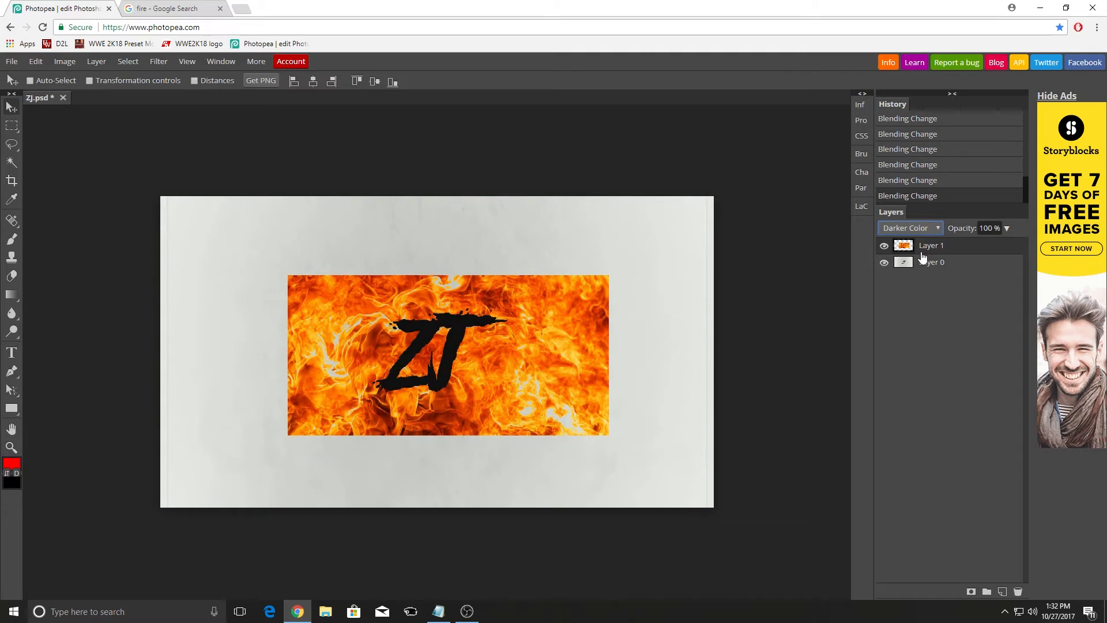
key(Up)
key(Down)
key(Down)
key(Down)
key(Down)
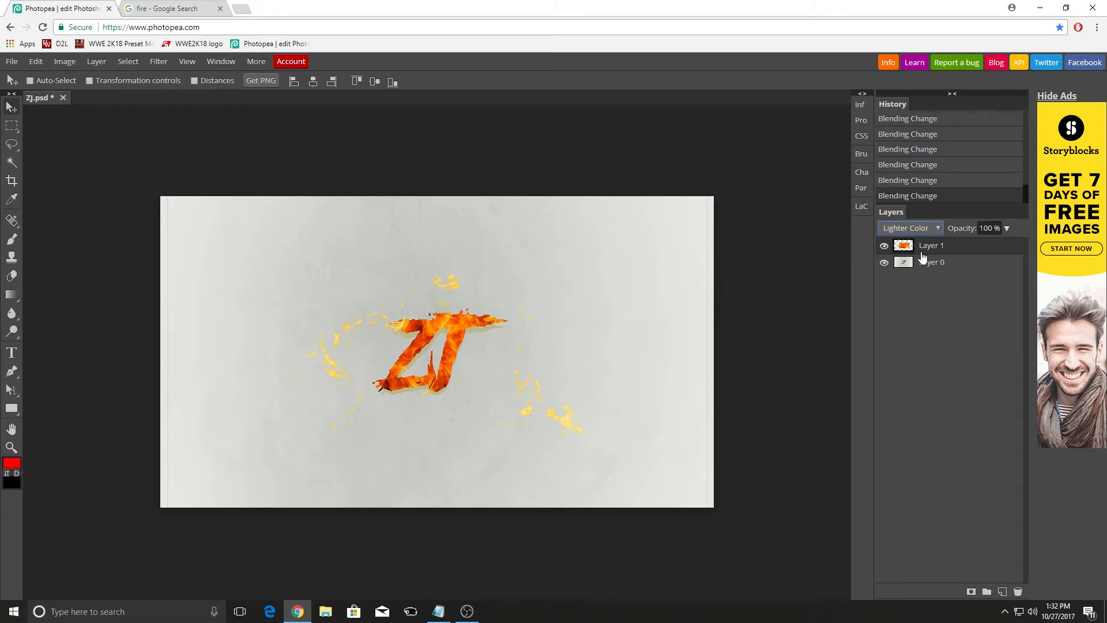
Try the remaining blend modes down to Luminosity on the fire layer and settle on Lighter Color.
key(Down)
key(Down)
key(Down)
key(Down)
key(Down)
key(Down)
key(Down)
key(Down)
key(Down)
key(Down)
key(Down)
key(Down)
key(Down)
key(Down)
key(Down)
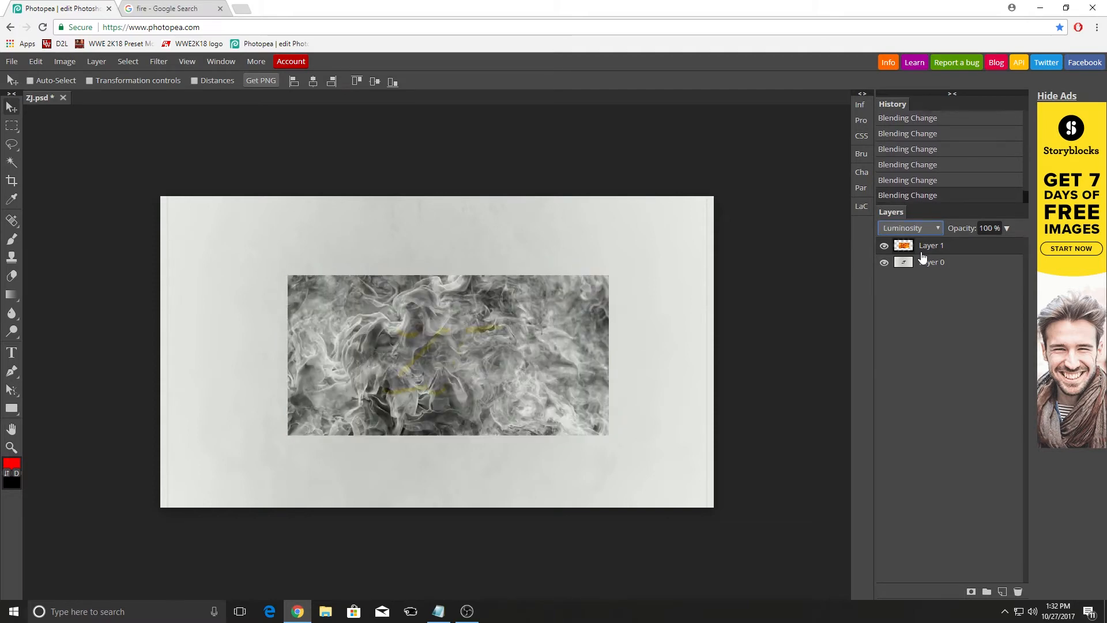
key(Down)
key(Down)
key(Down)
key(Down)
key(Down)
key(Down)
key(Down)
key(Down)
key(Down)
key(Down)
key(Down)
key(Down)
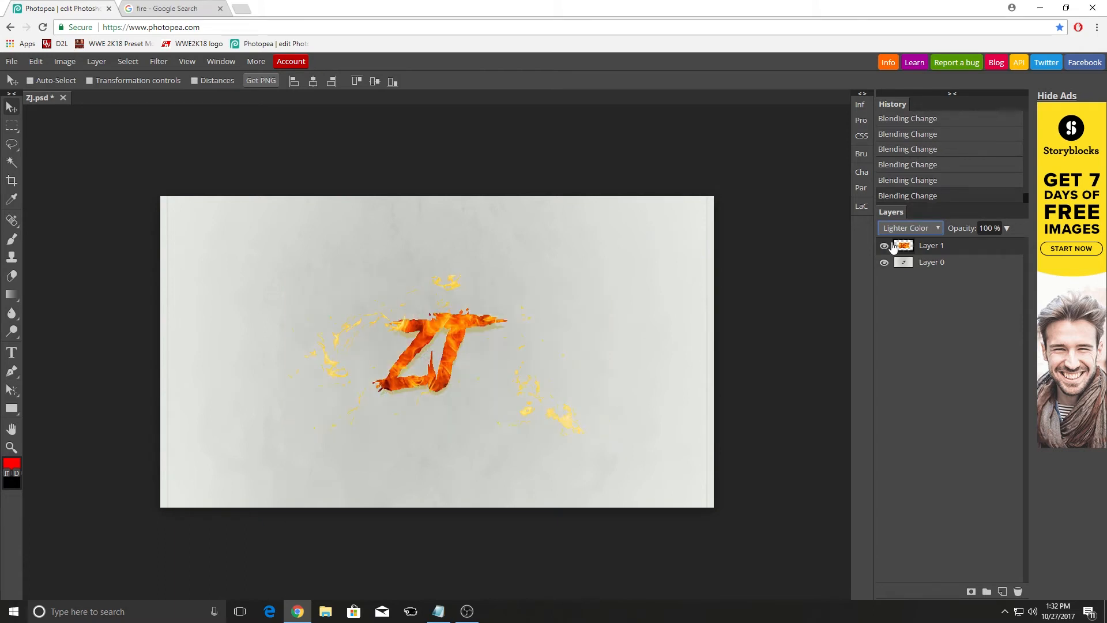
Rearrange the fire layer's stacking, keeping it above Layer 0, and set its blend mode to Normal.
mouse_move(989, 248)
mouse_down()
mouse_move(989, 269)
mouse_move(983, 250)
mouse_up()
click(990, 250)
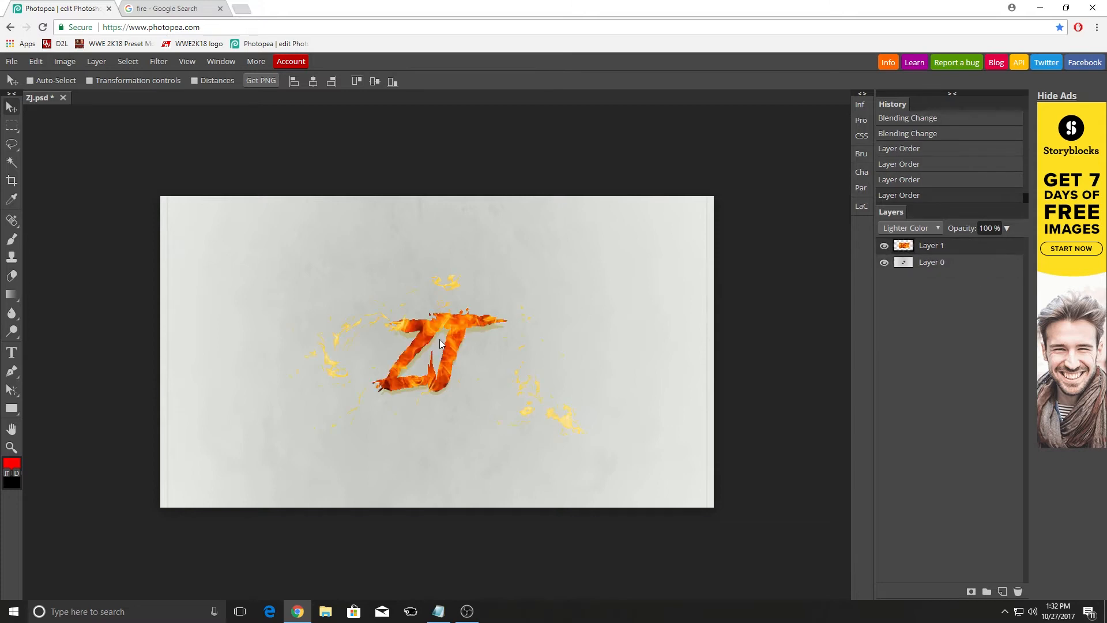
click(917, 229)
click(917, 238)
key(ctrl+t)
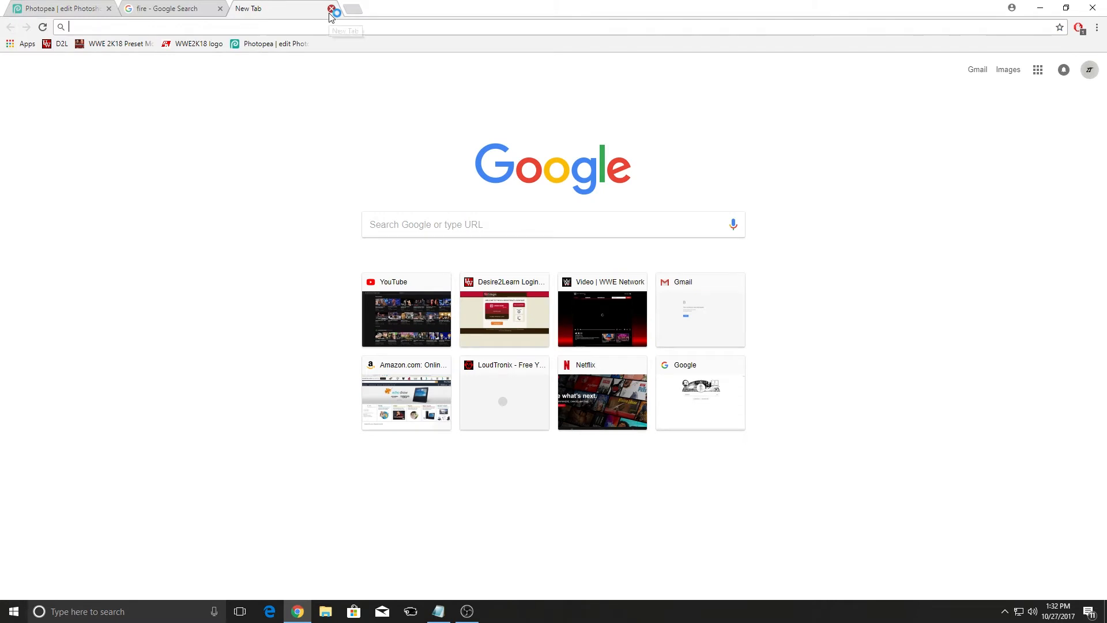
click(325, 9)
Stretch the fire layer to the corners of the canvas so it covers the whole image.
click(89, 80)
drag(609, 436, 714, 507)
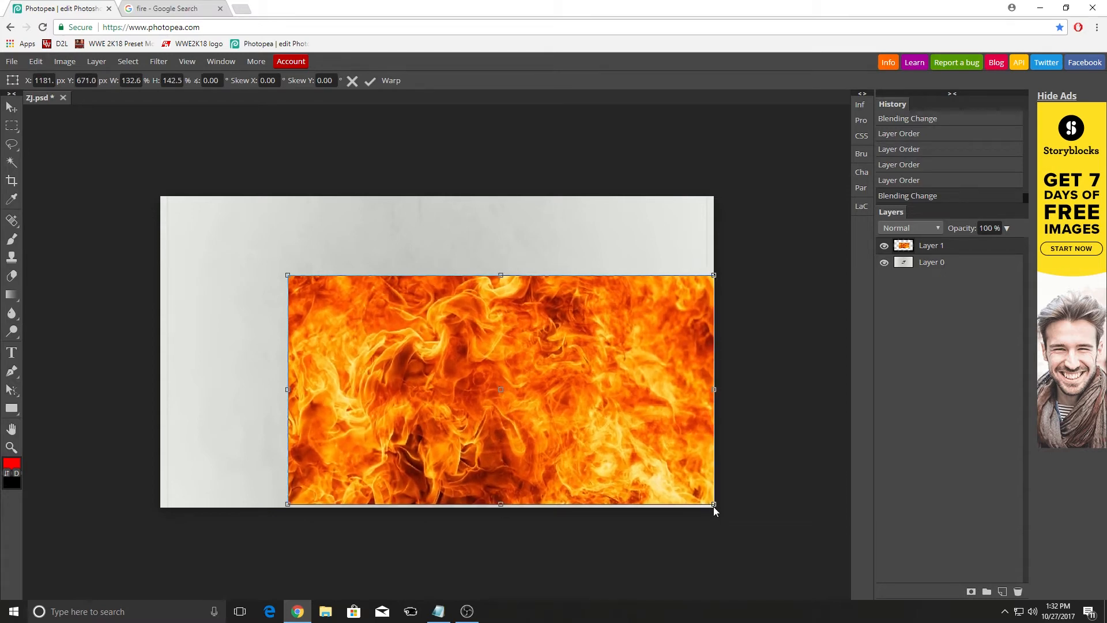
drag(287, 275, 159, 197)
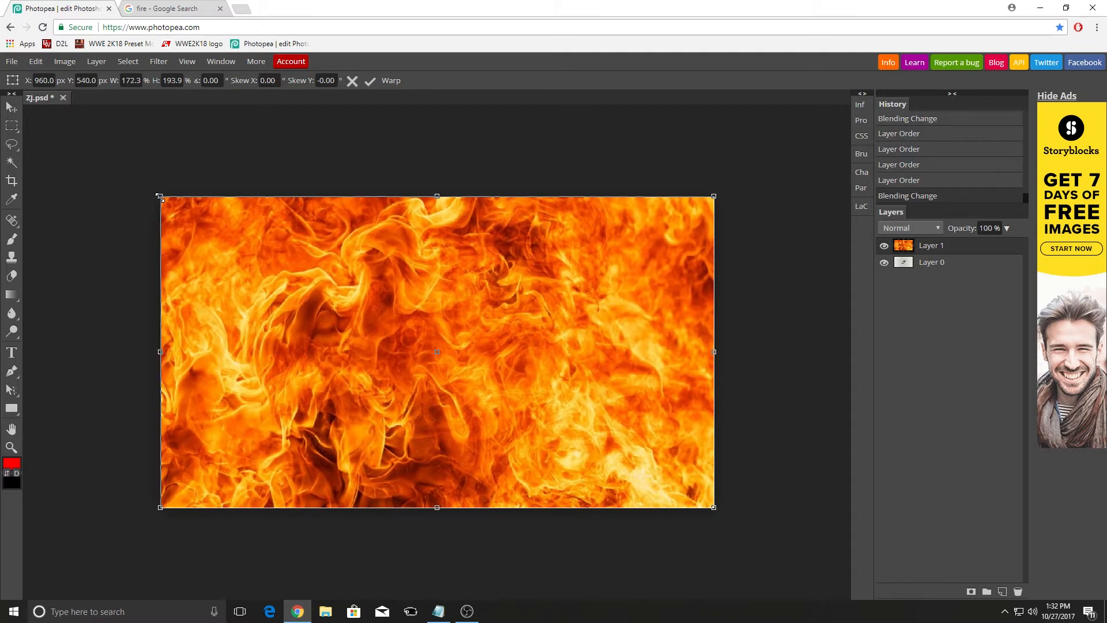
key(Return)
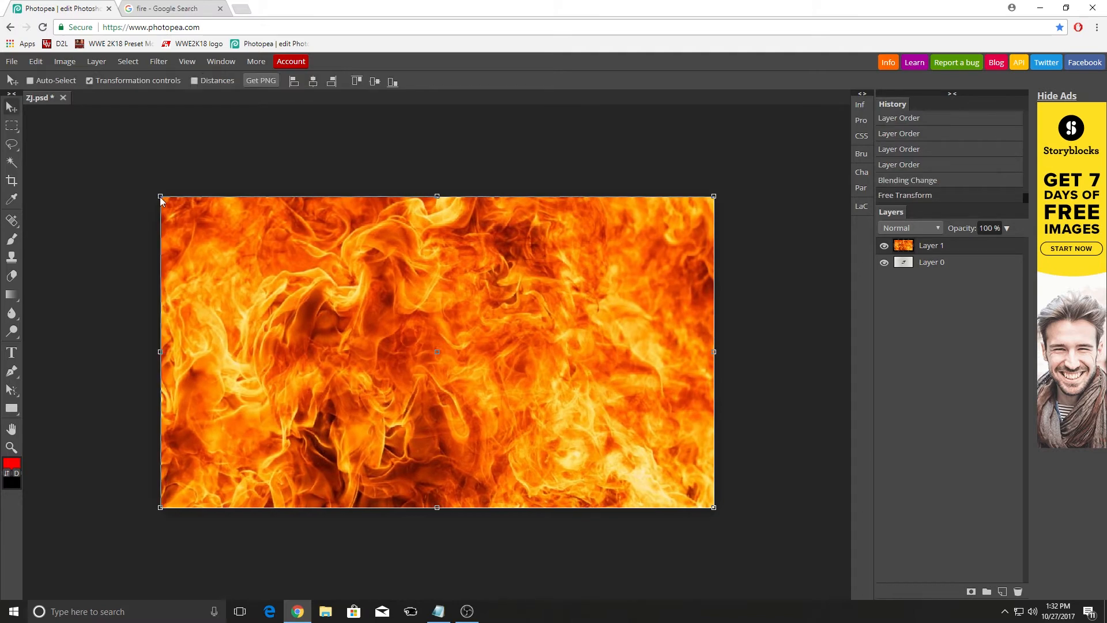
click(89, 80)
Move the fire layer below Layer 0 and try blend modes from Dissolve to Darker Color on Layer 0.
drag(959, 250, 958, 267)
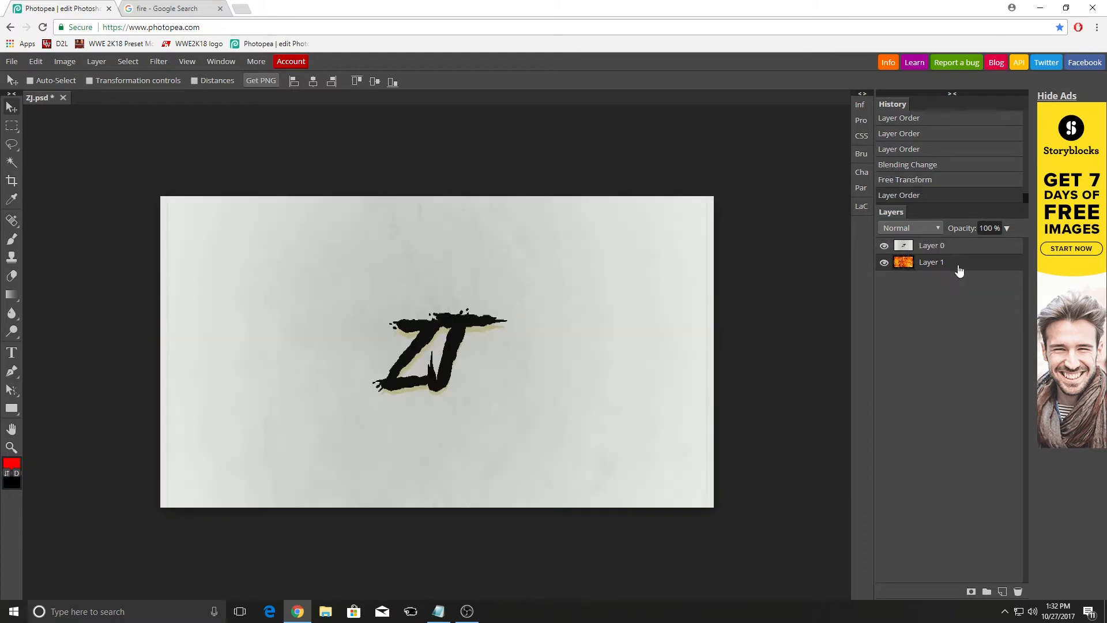
click(957, 245)
click(927, 231)
click(921, 252)
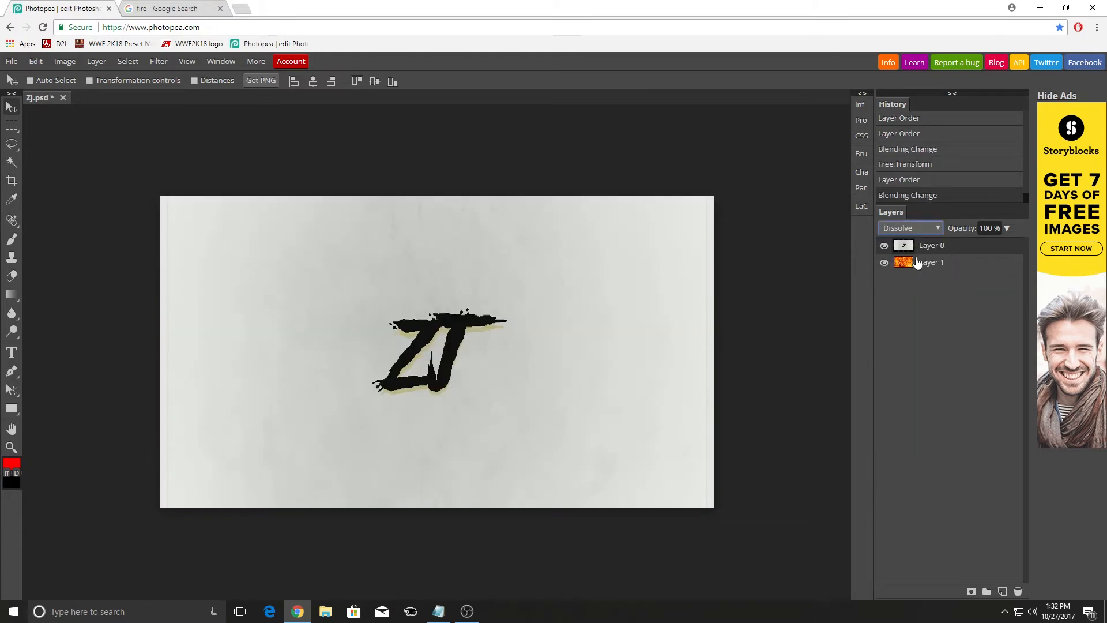
key(Down)
key(Down)
key(Down)
key(Down)
key(Down)
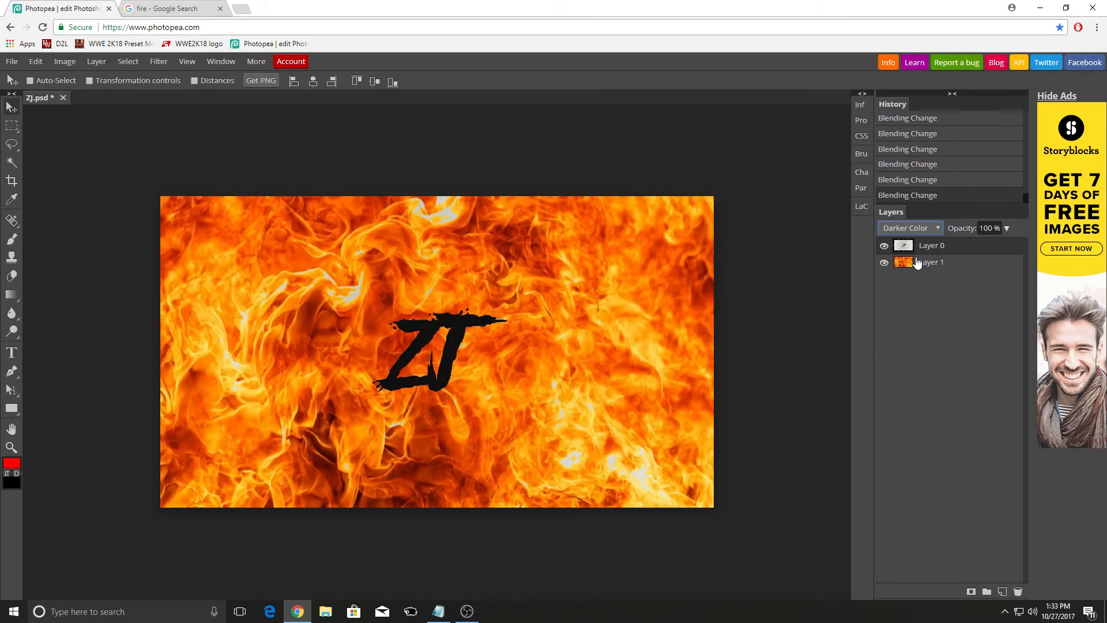
Try further blend modes on Layer 0, including Screen, Soft Light and Saturation.
key(Down)
key(Down)
key(Down)
key(Down)
key(Down)
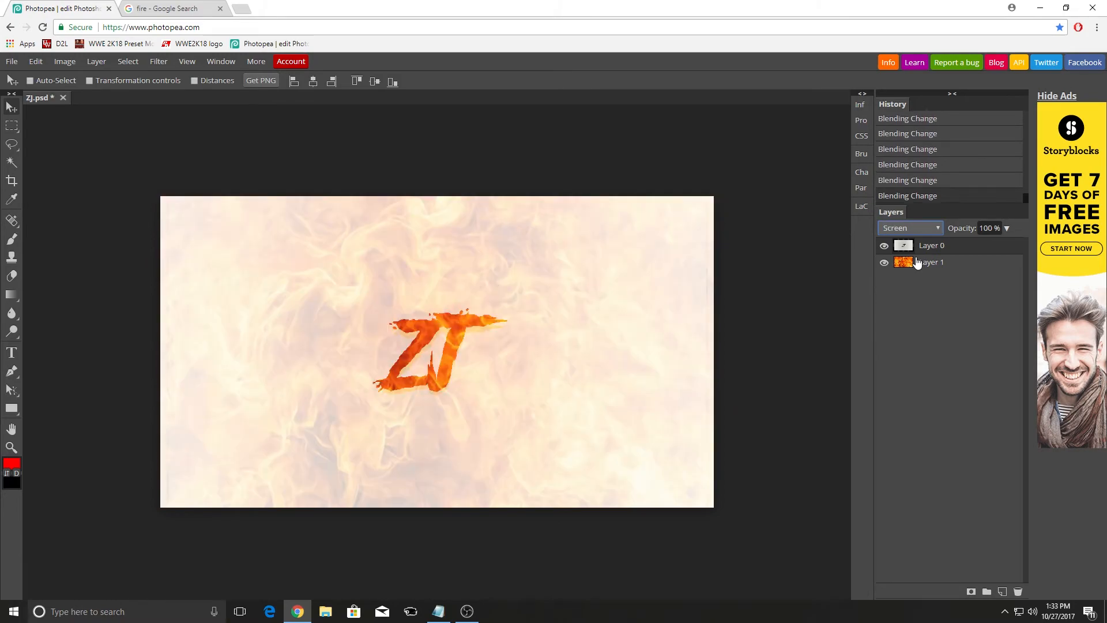
key(Down)
key(Down)
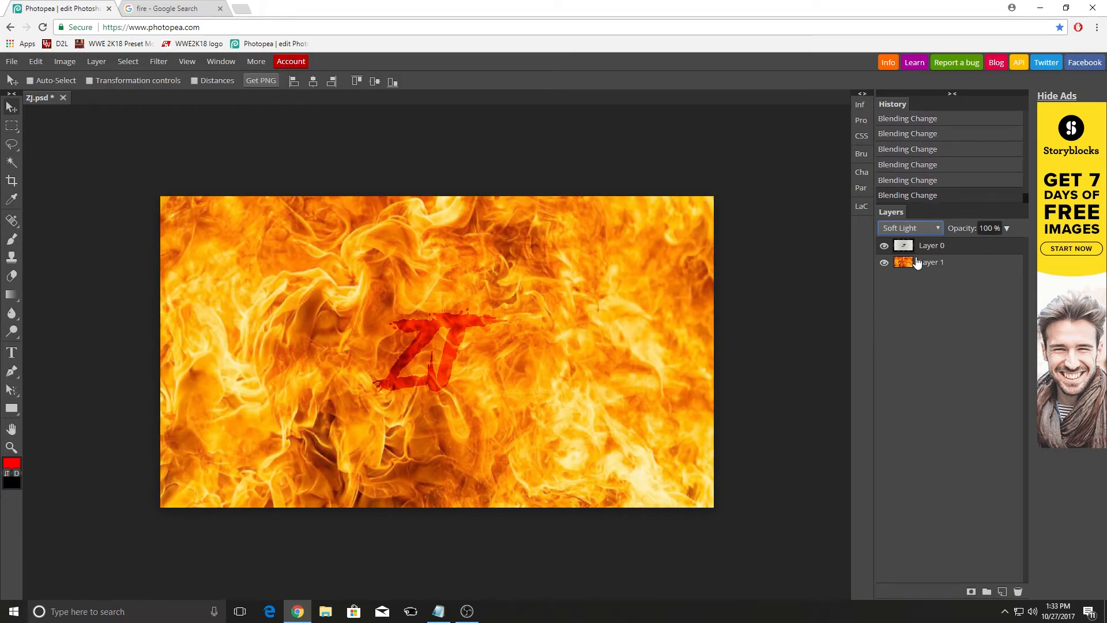
key(Down)
key(Down)
key(Down)
key(Down)
key(Down)
key(Down)
key(Down)
key(Down)
key(Down)
key(Down)
key(Down)
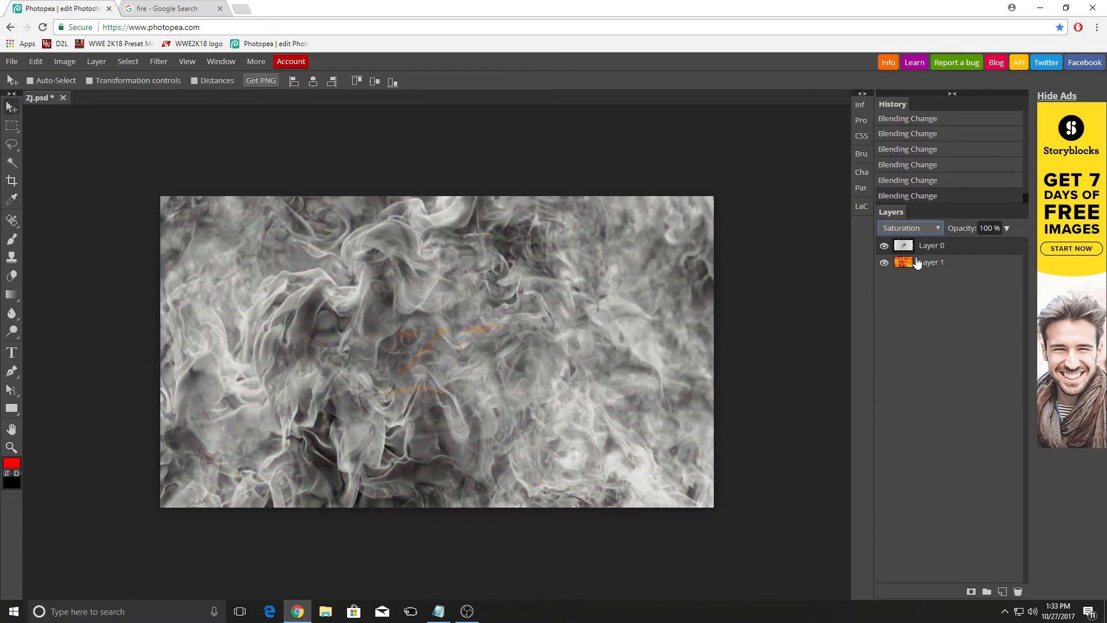
Step back through Layer 0's blend modes, past Lighten, and set it to Normal.
key(Up)
key(Up)
key(Up)
key(Up)
key(Up)
key(Up)
key(Up)
key(Up)
key(Up)
key(Up)
key(Up)
key(Up)
key(Up)
key(Up)
key(Up)
key(Up)
key(Up)
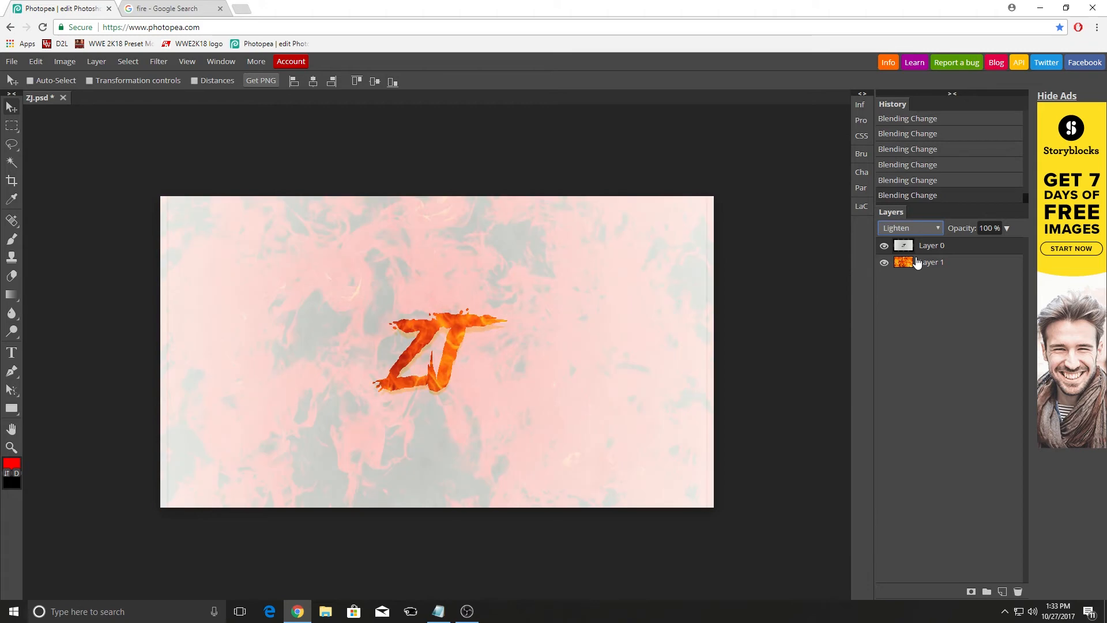
key(Up)
key(Up)
key(Up)
key(Up)
key(Up)
key(Up)
key(Up)
Delete the fire layer from ZJ.psd.
click(953, 267)
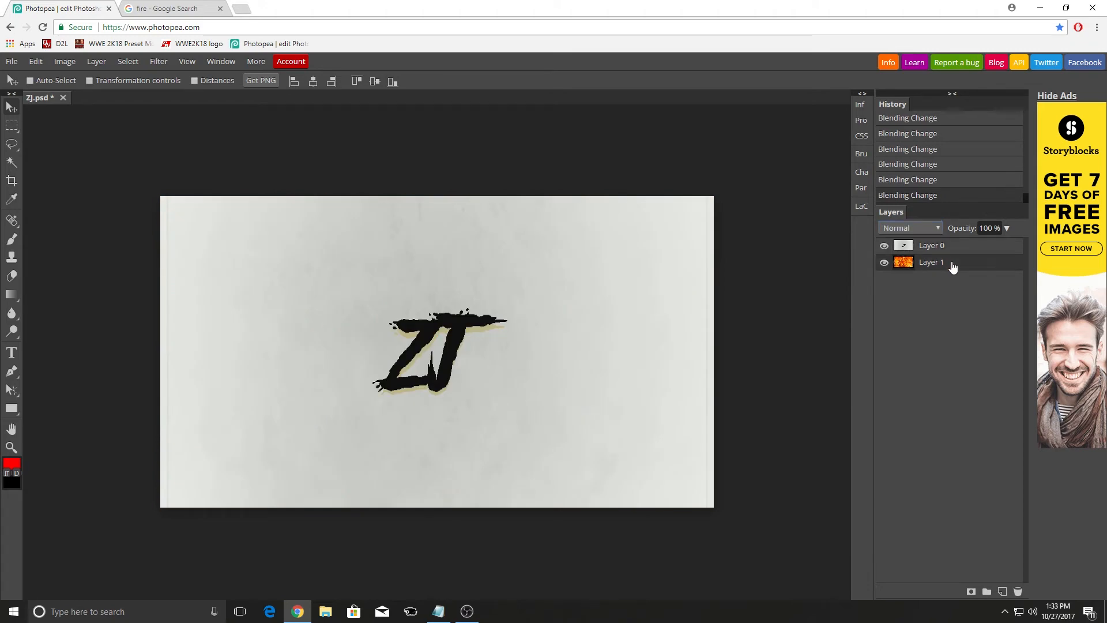
right_click(952, 267)
click(980, 332)
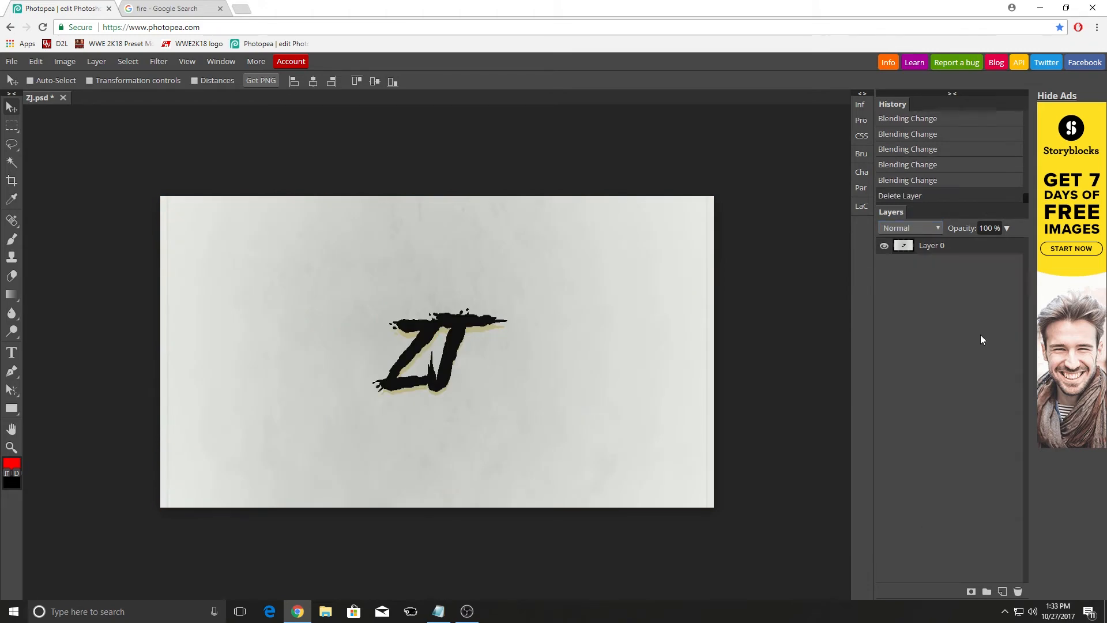
Switch to the Google Images results and replace the fire search with a search for "galaxy".
click(179, 8)
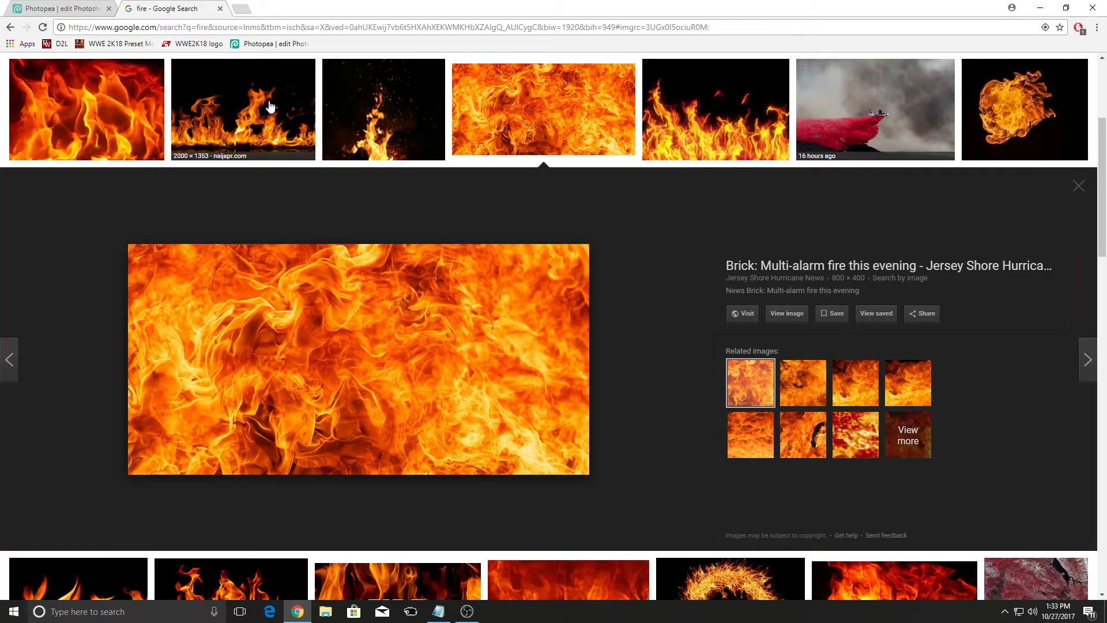
scroll(306, 134, up, 4)
double_click(262, 70)
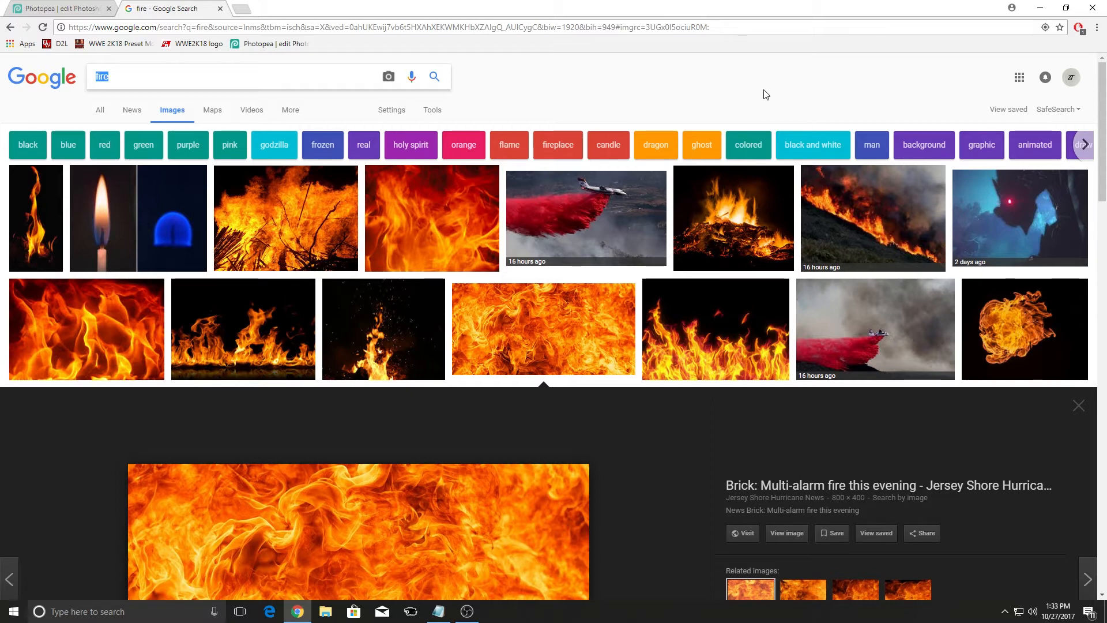
text(galaxy)
key(Return)
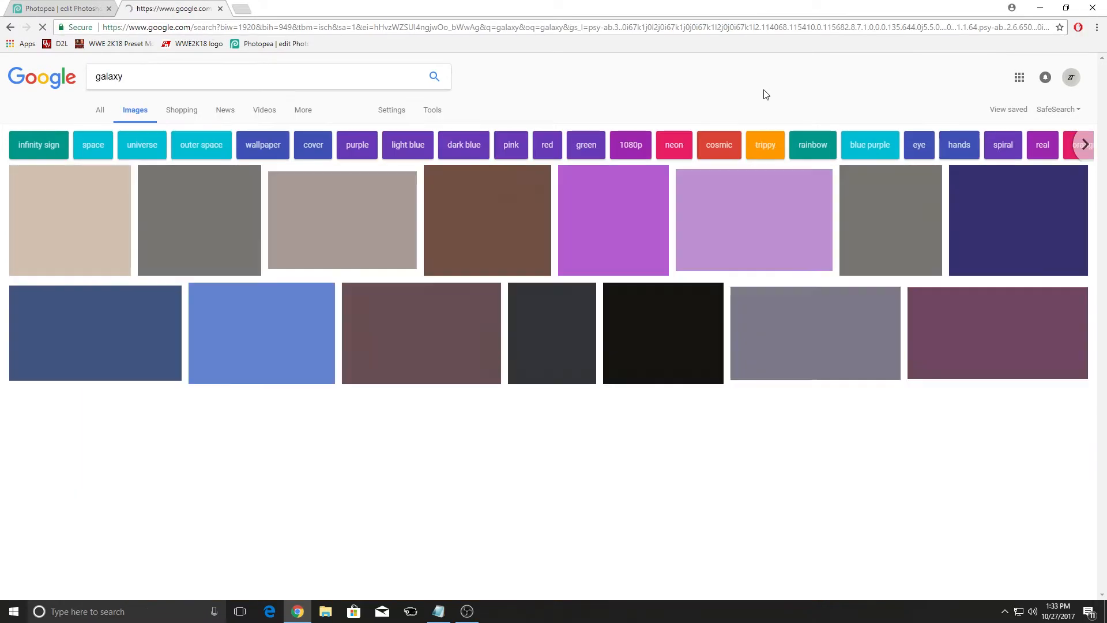
Copy the purple "40 Super HD Galaxy Wallpapers" image and paste it into ZJ.psd in Photopea as a new layer.
click(844, 237)
click(744, 149)
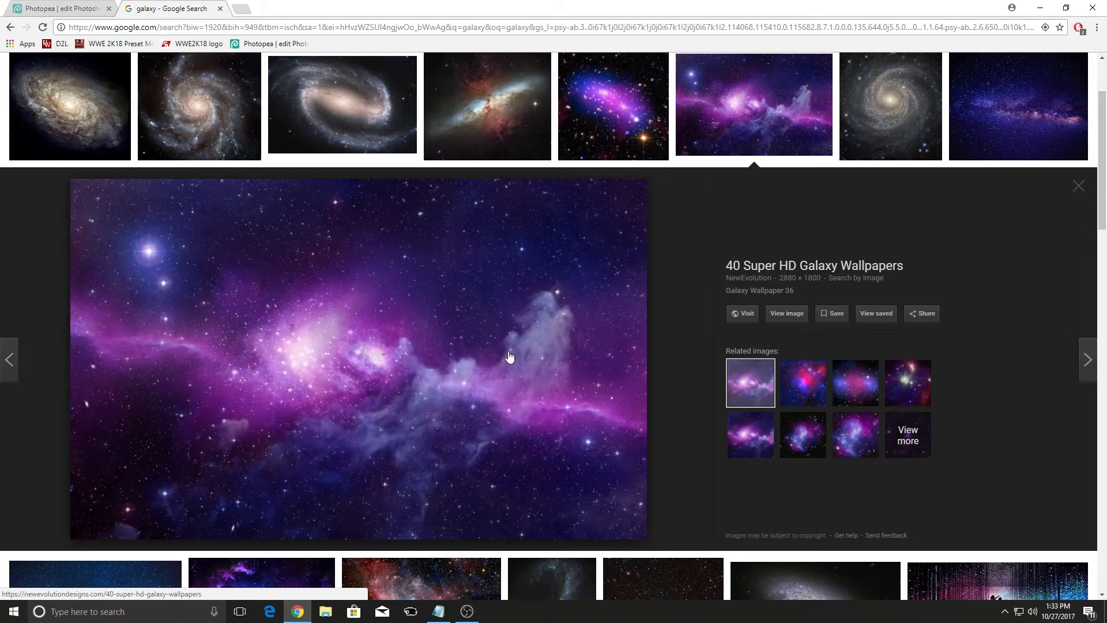
right_click(356, 392)
click(396, 506)
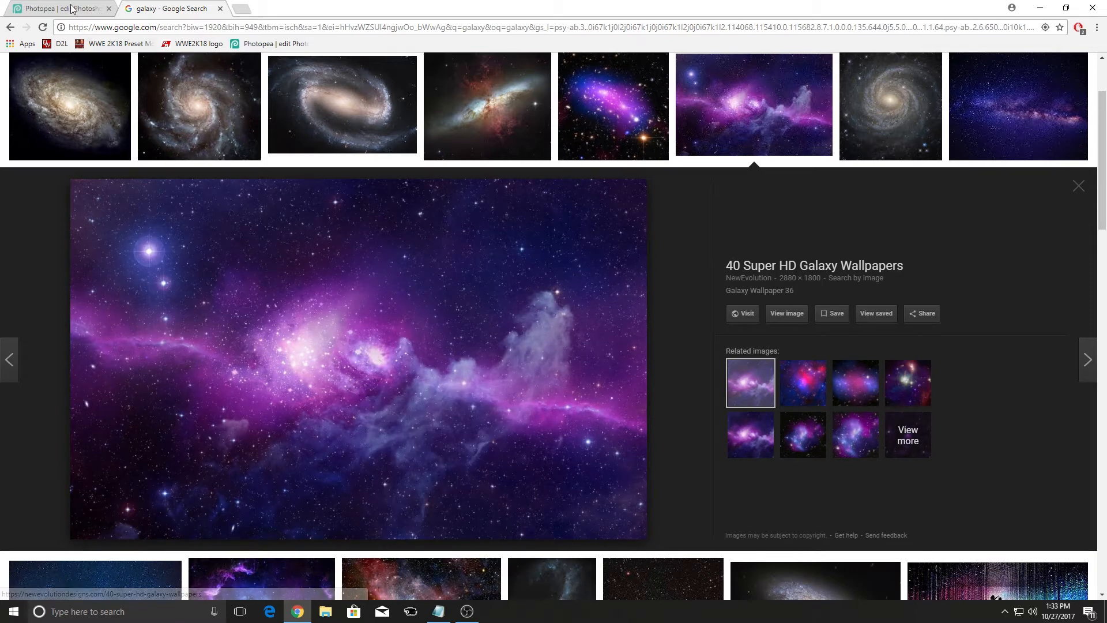
click(60, 8)
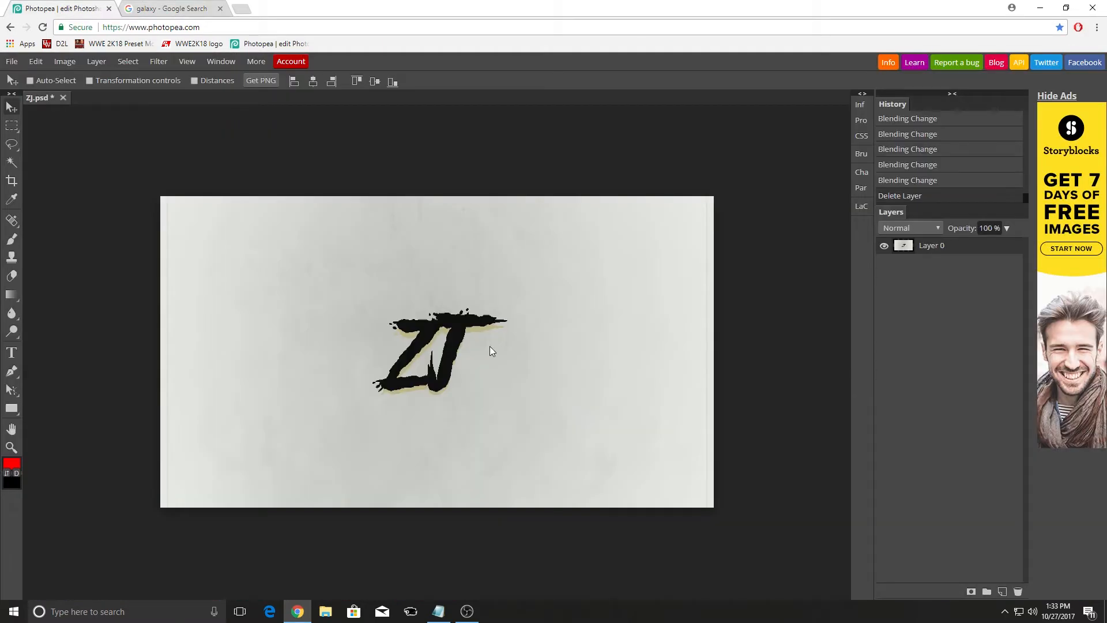
key(ctrl+v)
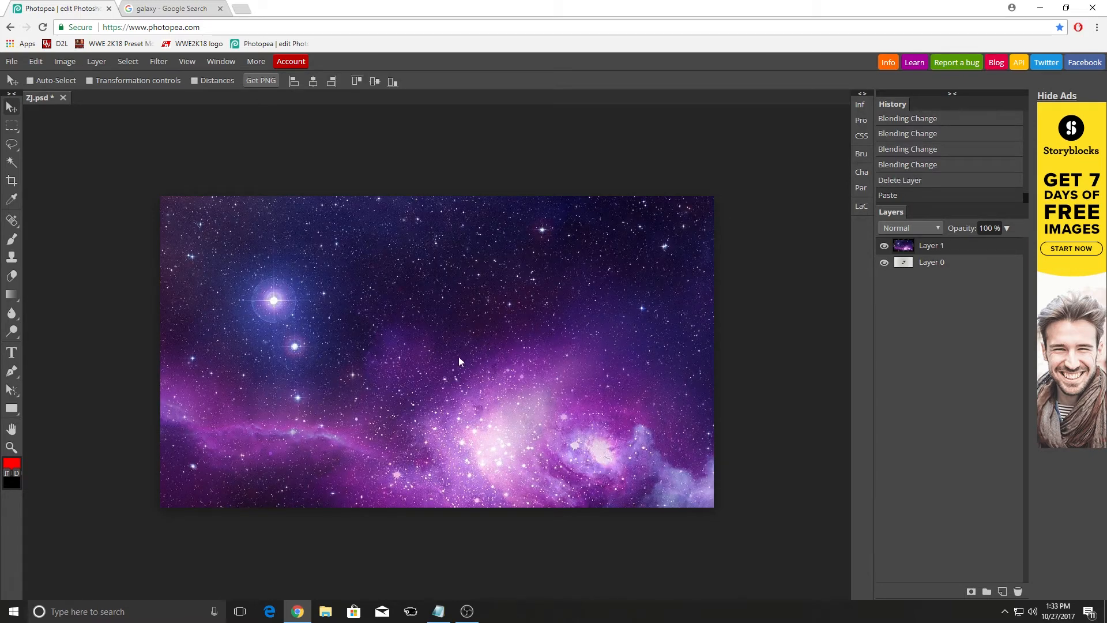
Try successive blend modes on the galaxy layer, moving down the list to Lighten.
click(912, 228)
click(913, 249)
key(Down)
key(Down)
key(Down)
key(Down)
key(Down)
key(Down)
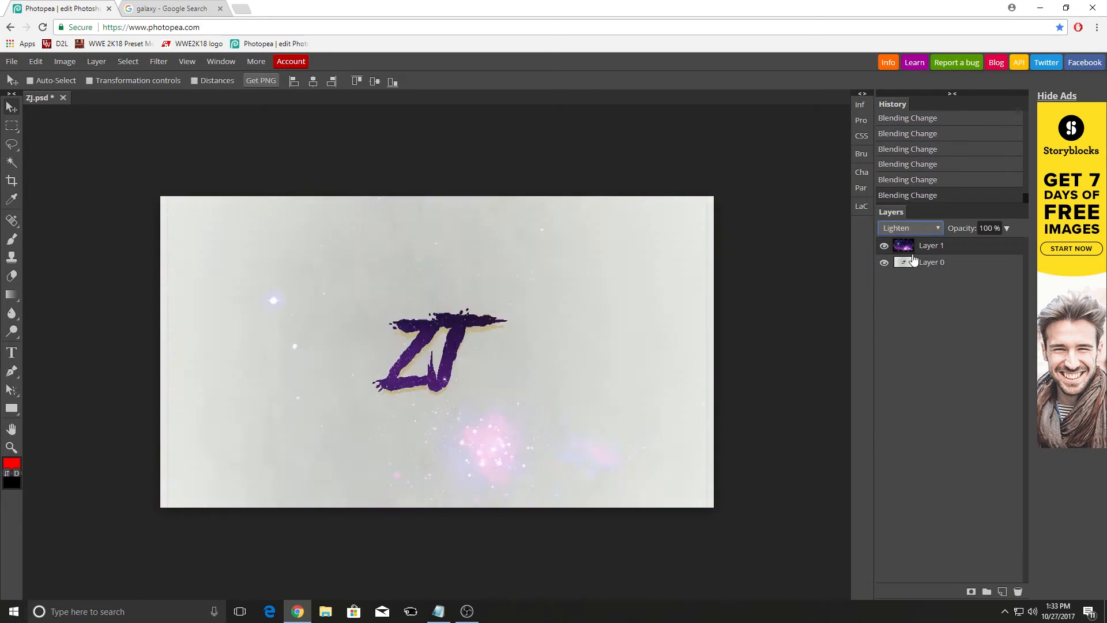
Try further blend modes on the galaxy layer, including Screen and Hard Light.
key(Down)
key(Up)
key(Down)
key(Down)
key(Down)
key(Down)
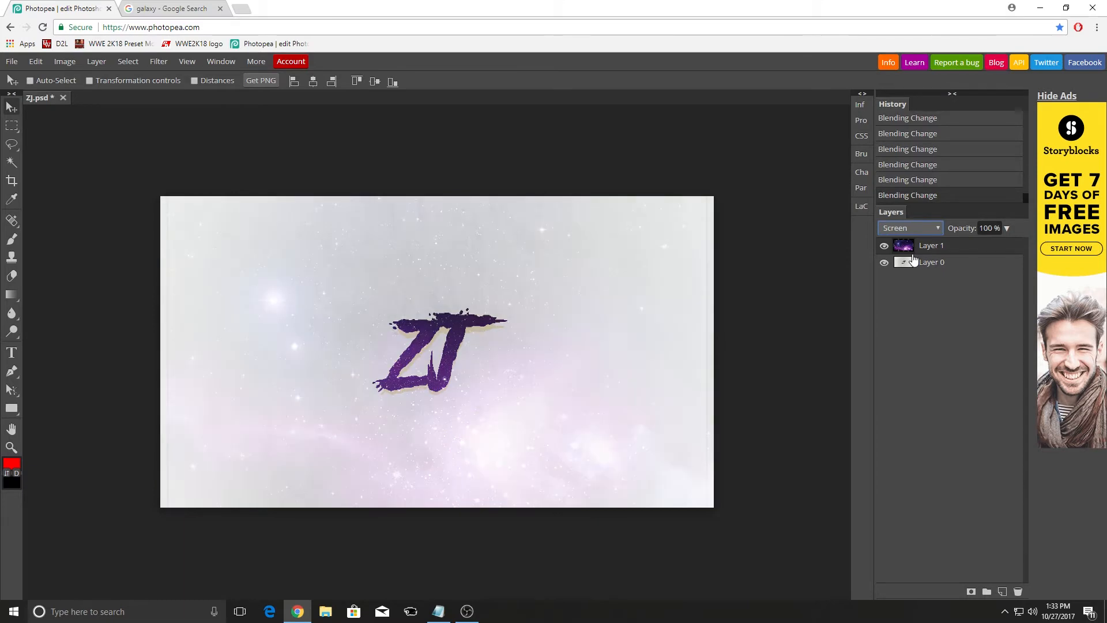
key(Down)
key(Up)
key(Down)
key(Down)
key(Down)
key(Up)
key(Down)
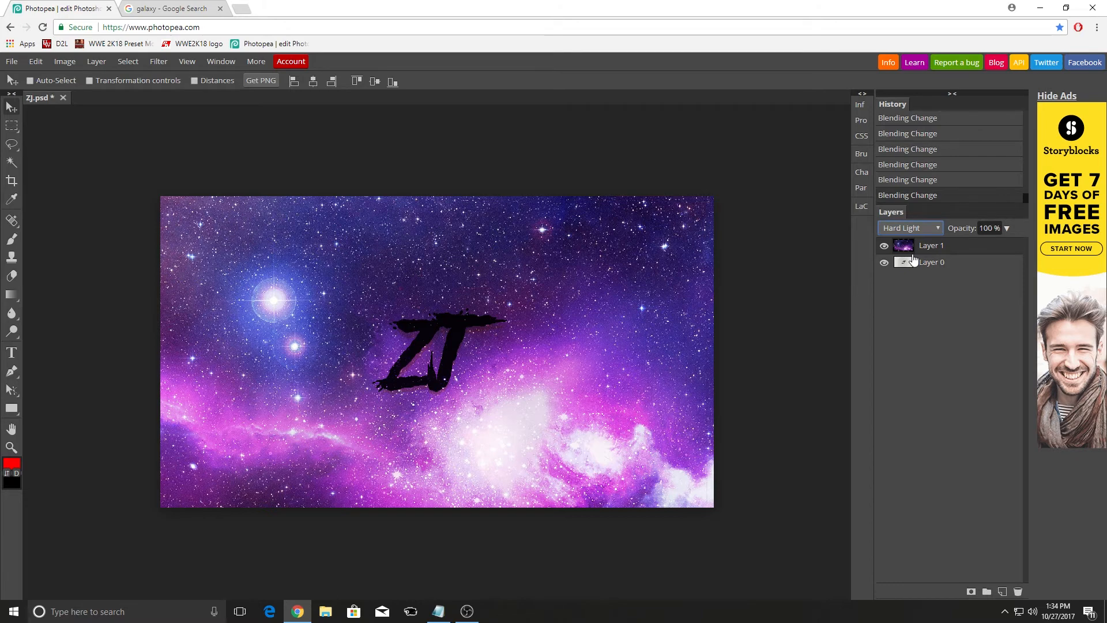
Step back through the galaxy layer's blend modes, past Lighter Color, and set it to Linear Dodge.
key(Up)
key(Up)
key(Up)
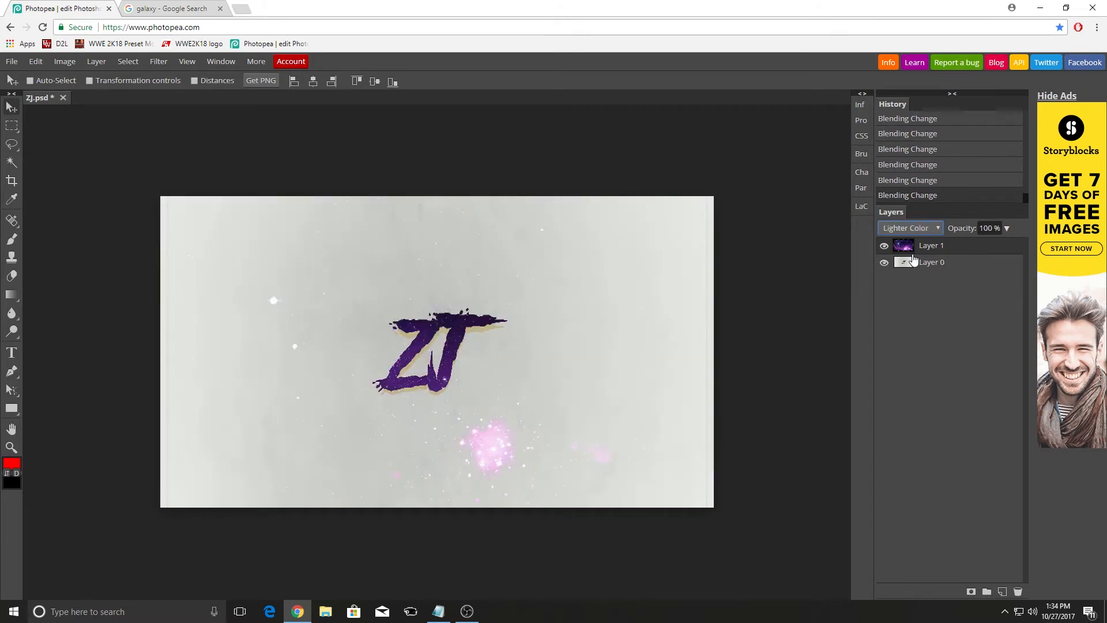
key(Up)
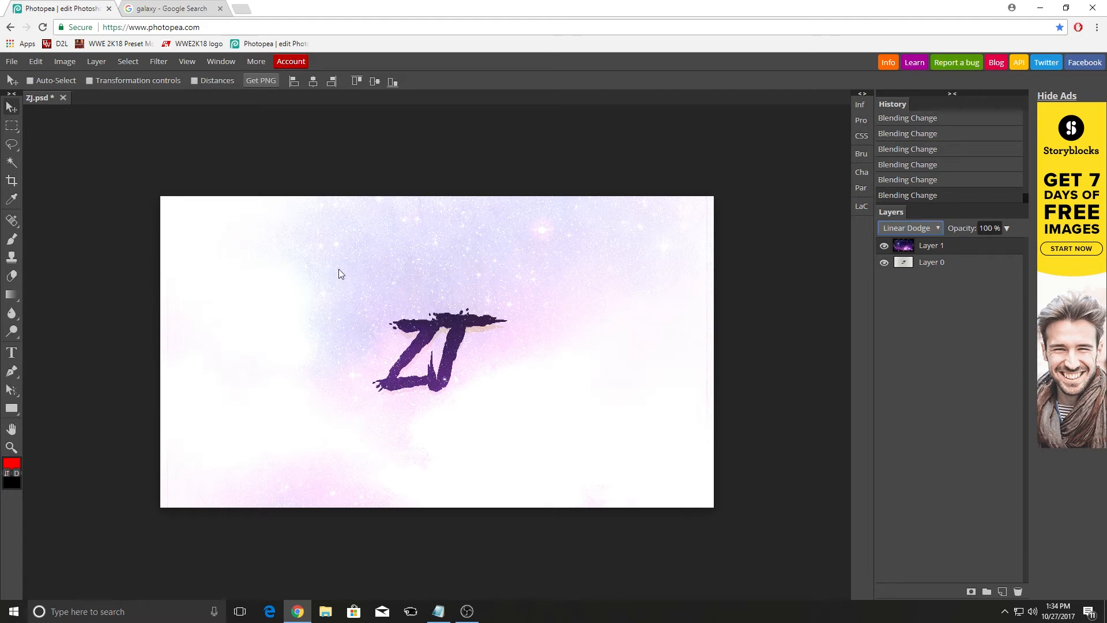
Switch to Snipping Tool and snip the canvas area, retaking the snip just inside the image edges.
click(150, 610)
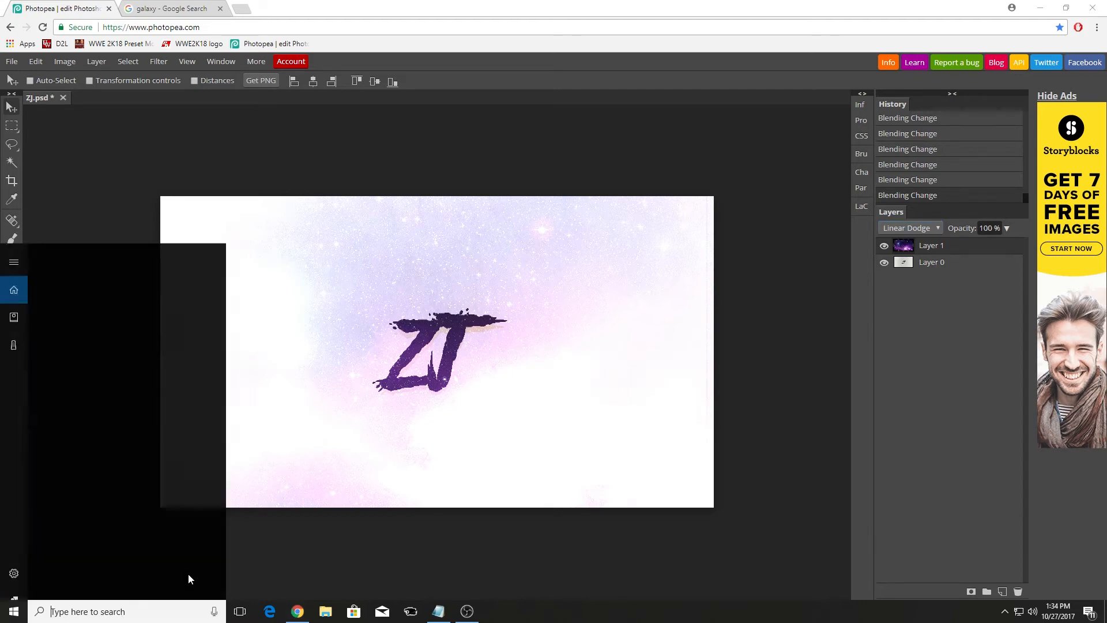
text(snippinf)
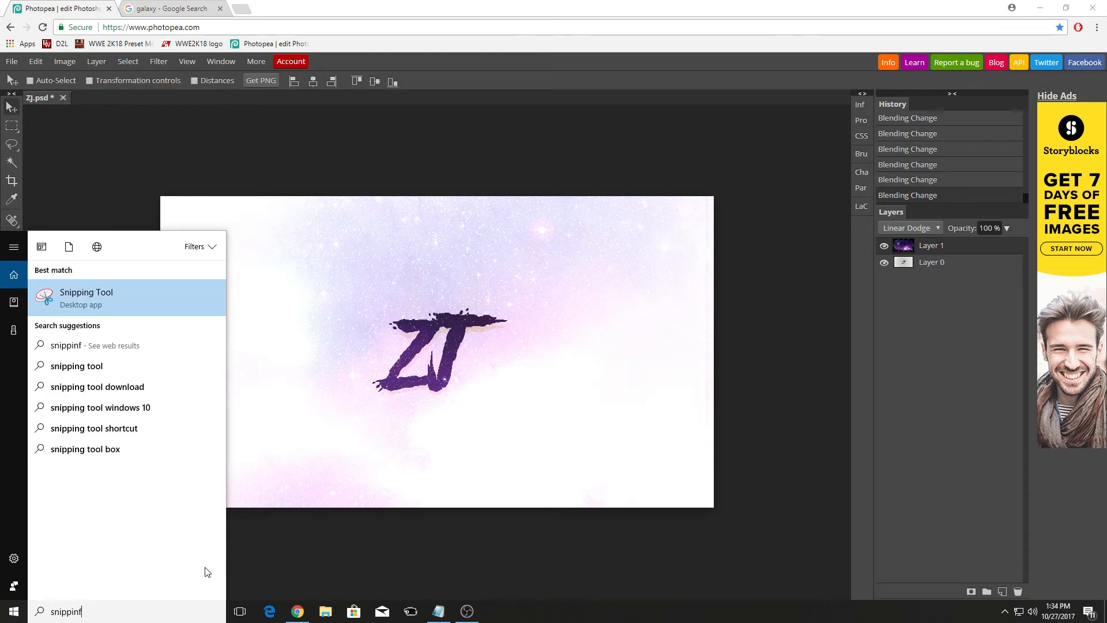
key(Return)
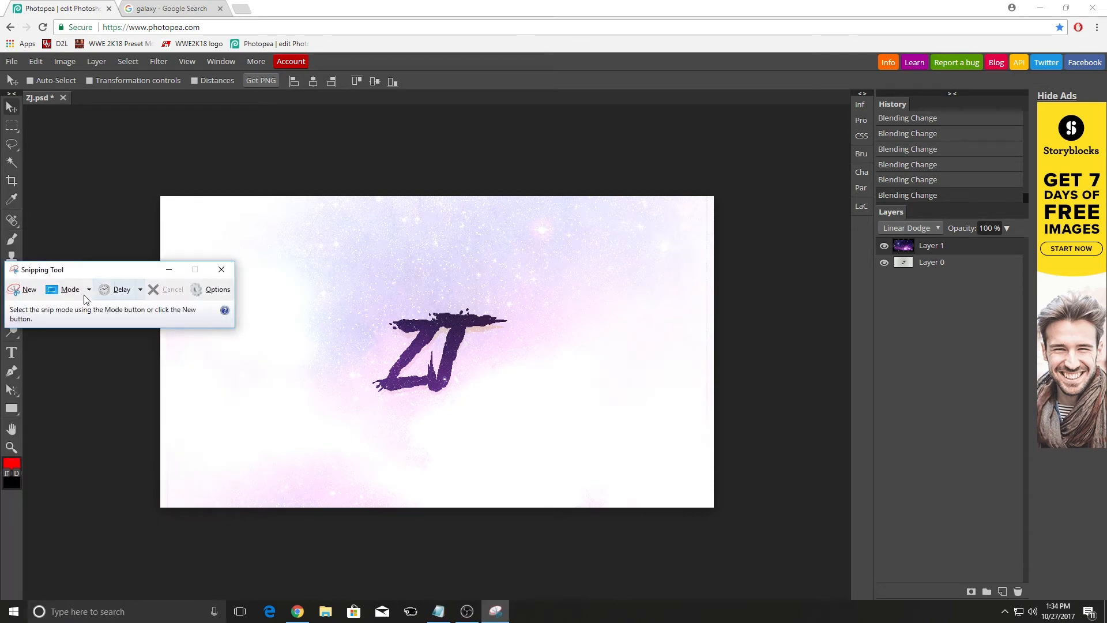
click(29, 290)
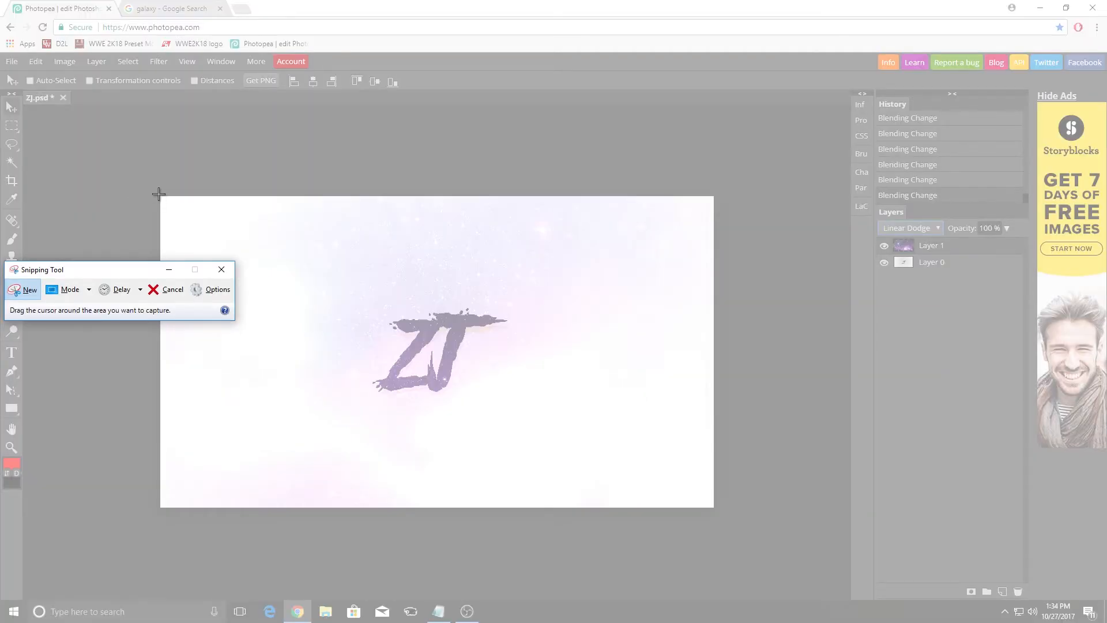
drag(159, 196, 708, 508)
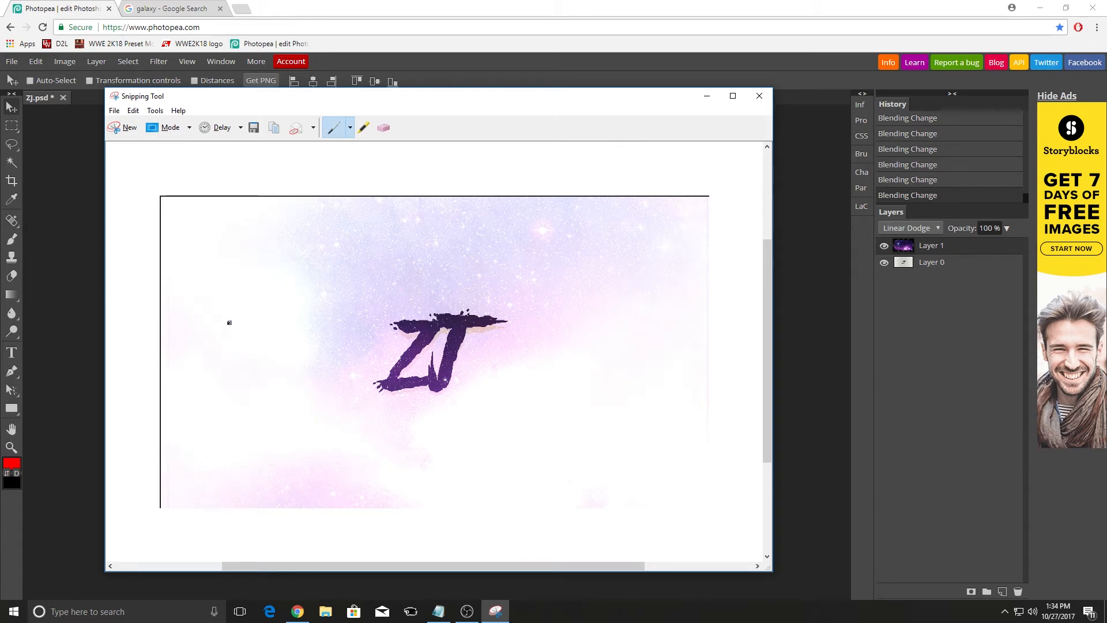
click(124, 127)
drag(164, 199, 711, 502)
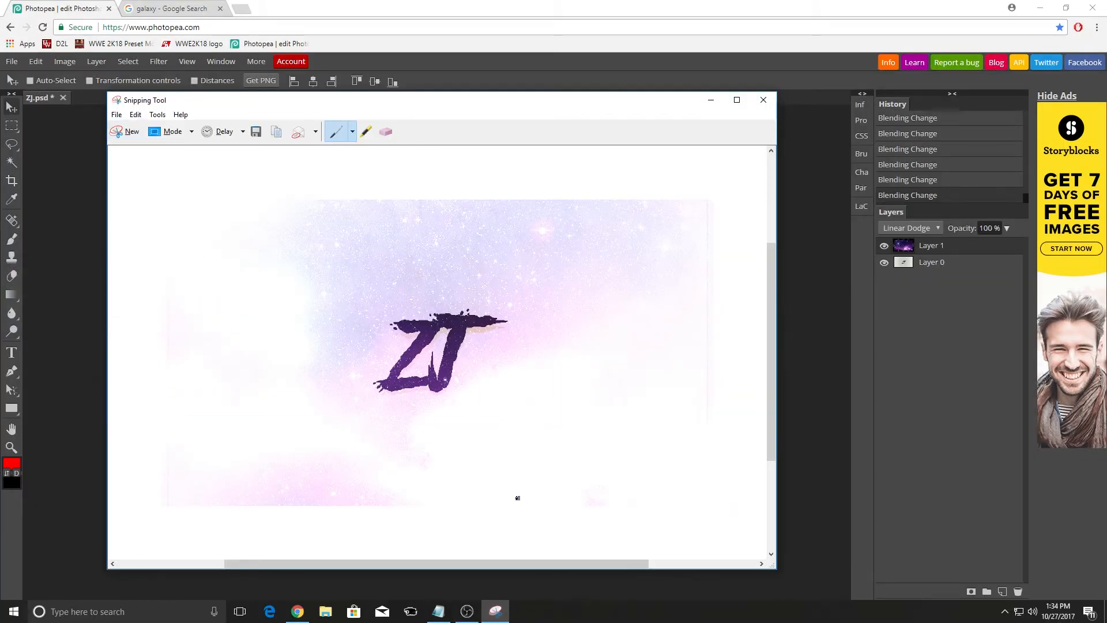
Open the Save As dialog for the snip, cancel it and close Snipping Tool without saving.
right_click(469, 346)
click(514, 380)
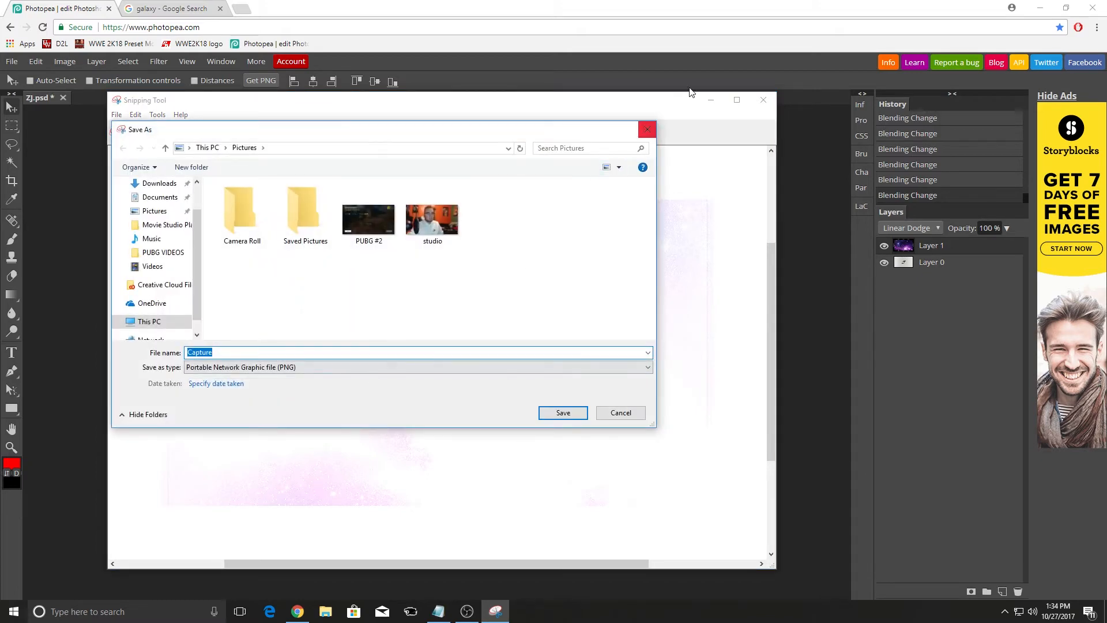
click(647, 129)
click(763, 100)
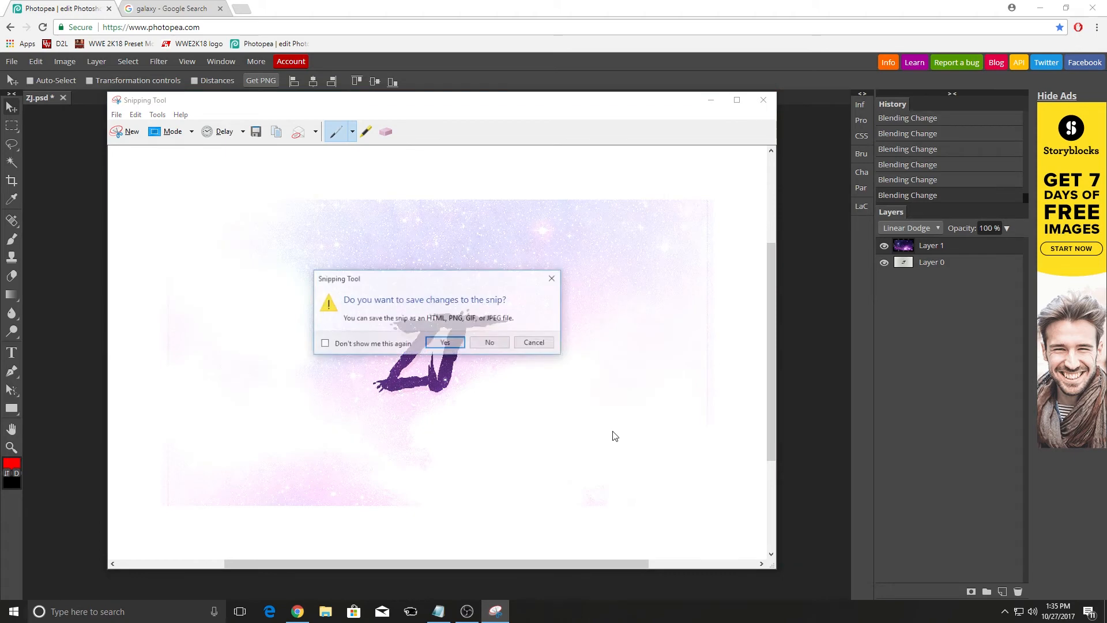
click(491, 344)
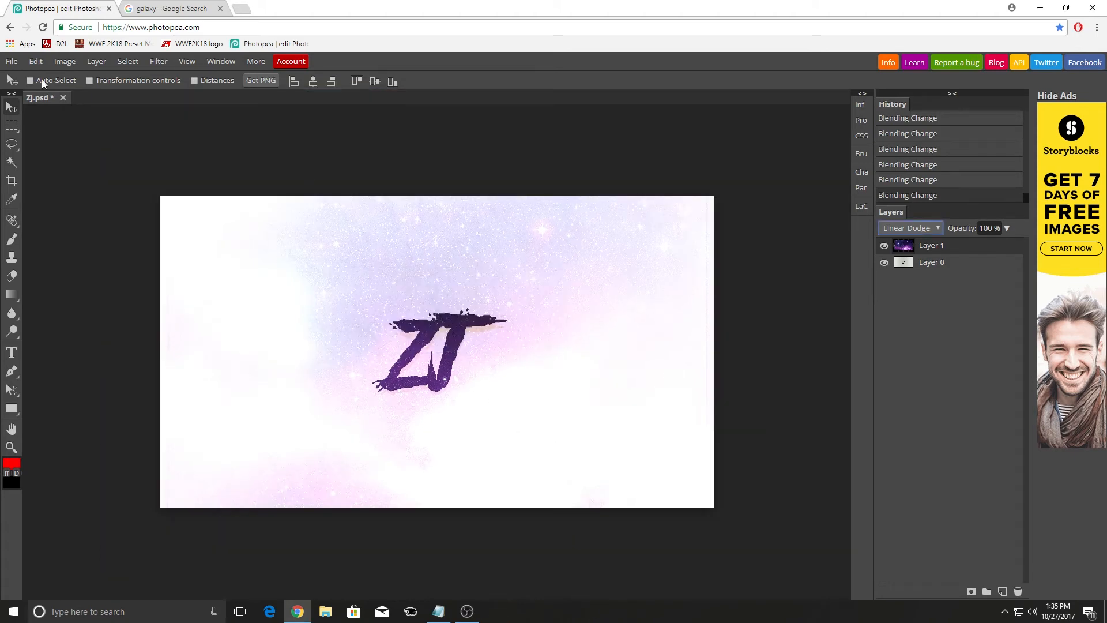
Open the JPG export settings for ZJ.psd and set the quality to 100%.
click(15, 66)
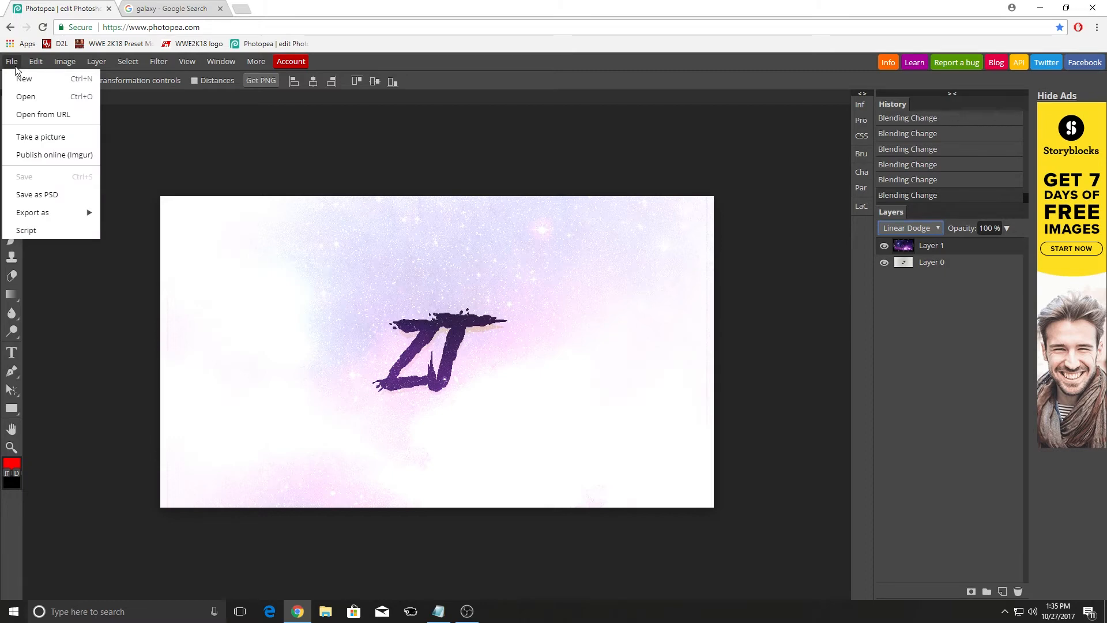
mouse_move(50, 213)
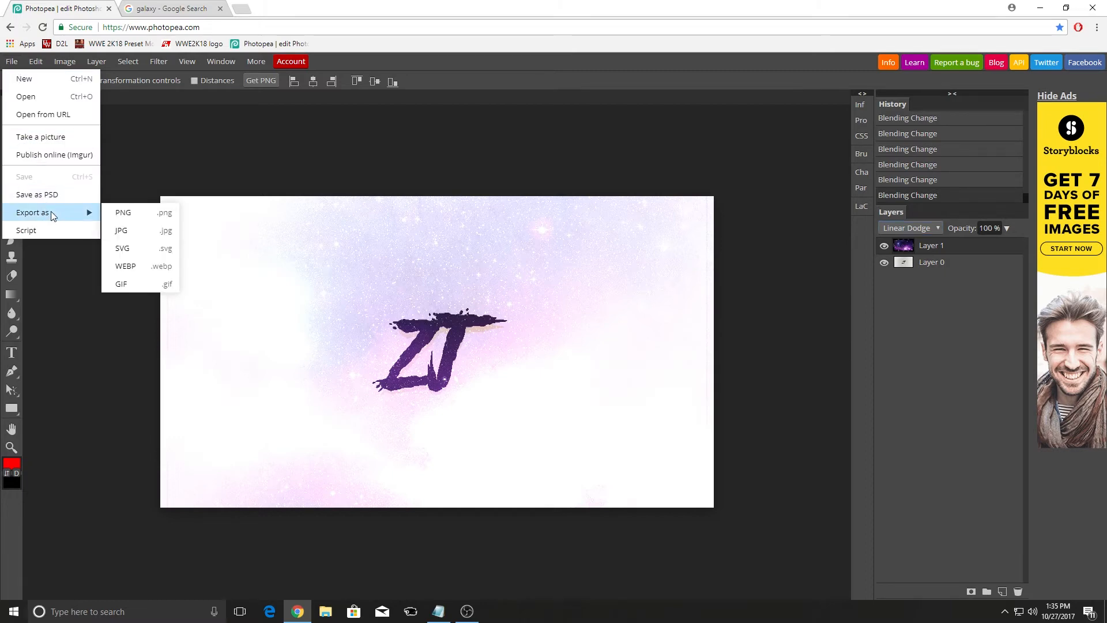
click(140, 229)
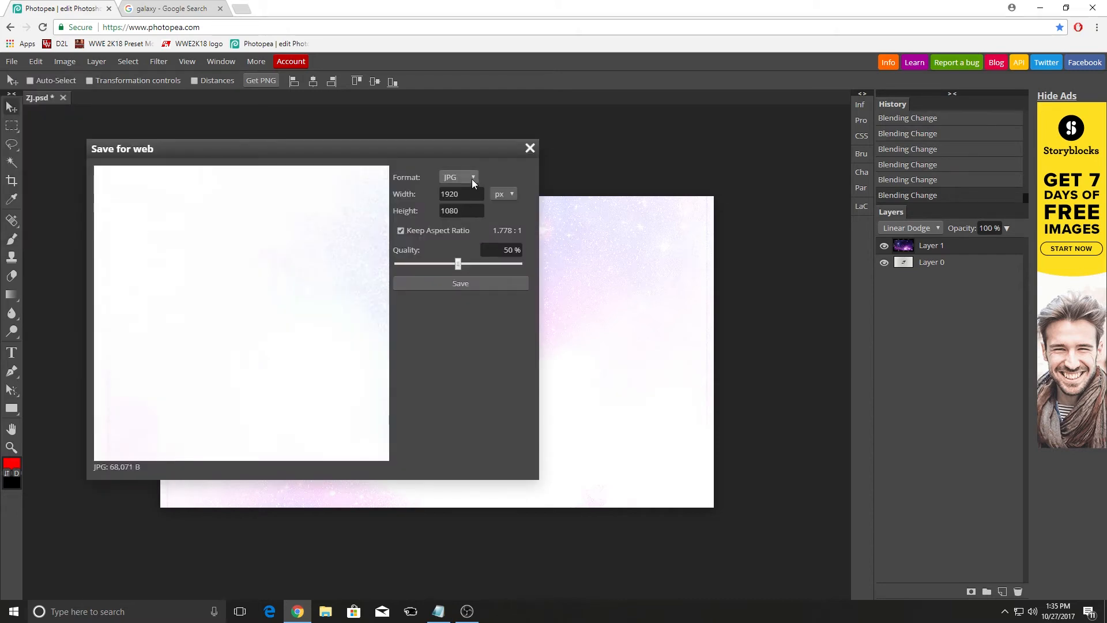
drag(331, 324, 379, 315)
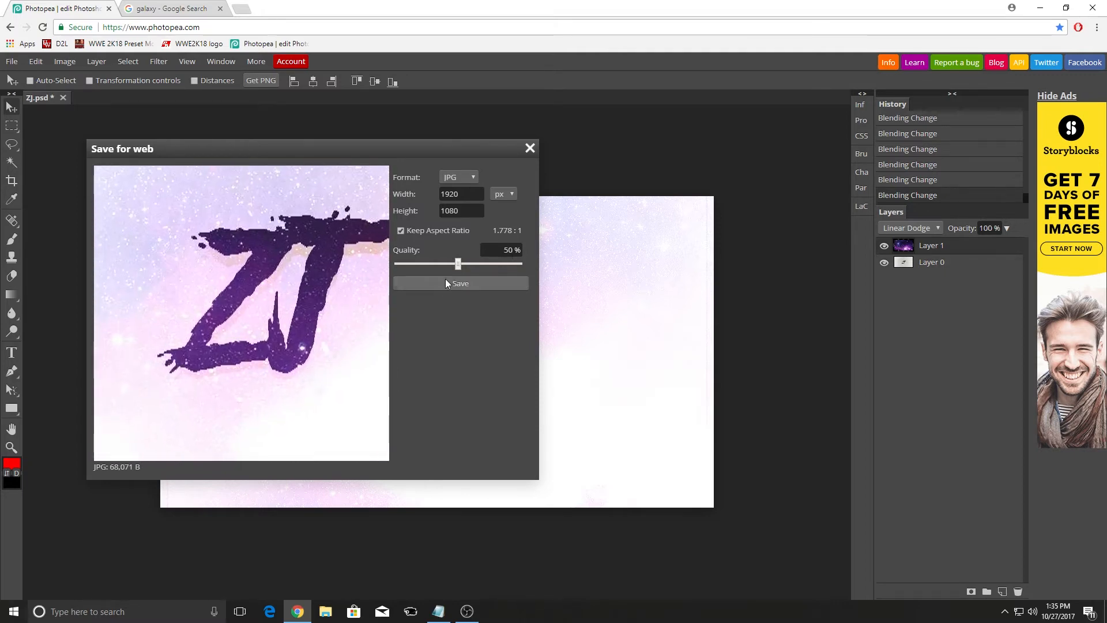
drag(458, 262, 555, 265)
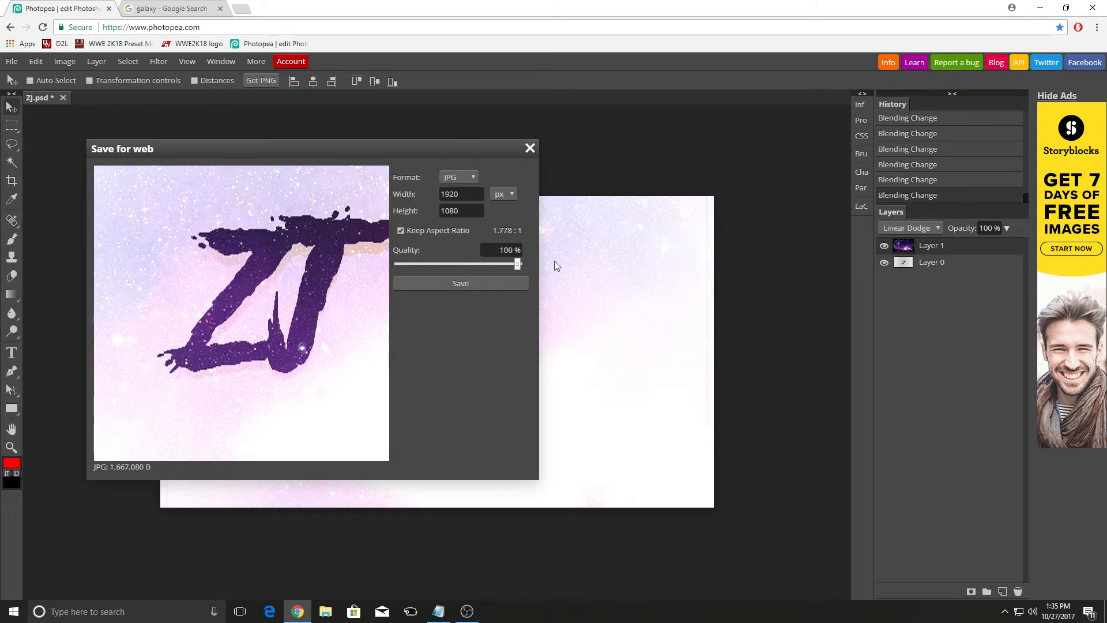
drag(341, 279, 242, 335)
drag(338, 321, 305, 289)
Set the export size to 1280 by 720 px and leave Keep Aspect Ratio enabled.
click(463, 193)
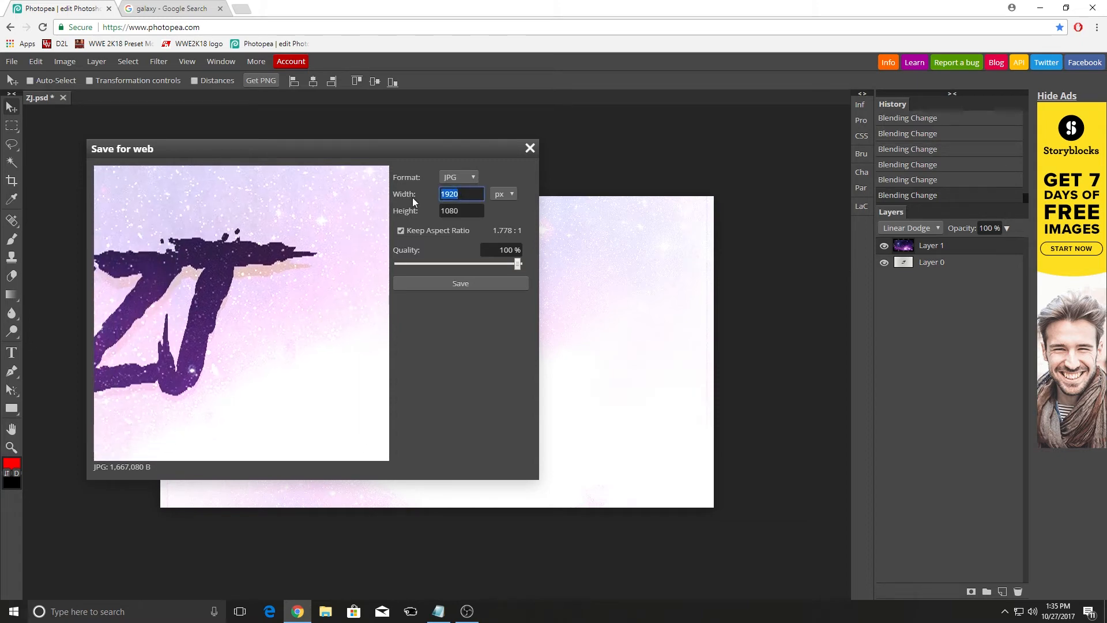
text(1280)
click(466, 230)
click(462, 211)
text(720)
drag(258, 364, 134, 301)
drag(233, 312, 163, 311)
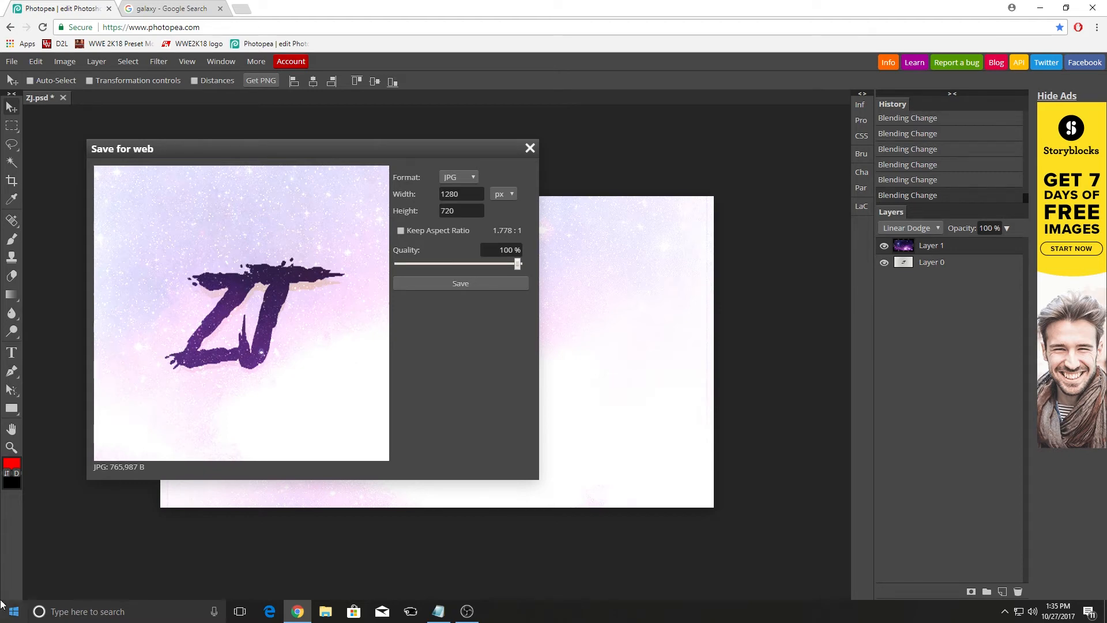
click(401, 230)
drag(309, 334, 141, 332)
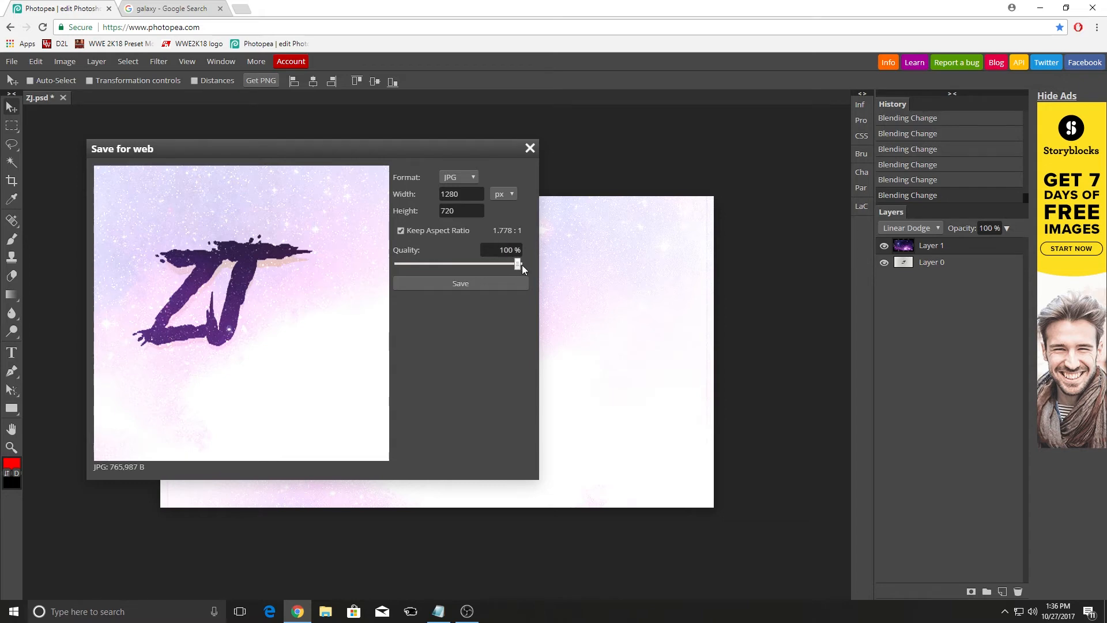
Keep the size unit at px, change the export format to PNG and close the export settings without saving.
click(502, 193)
click(506, 207)
click(466, 179)
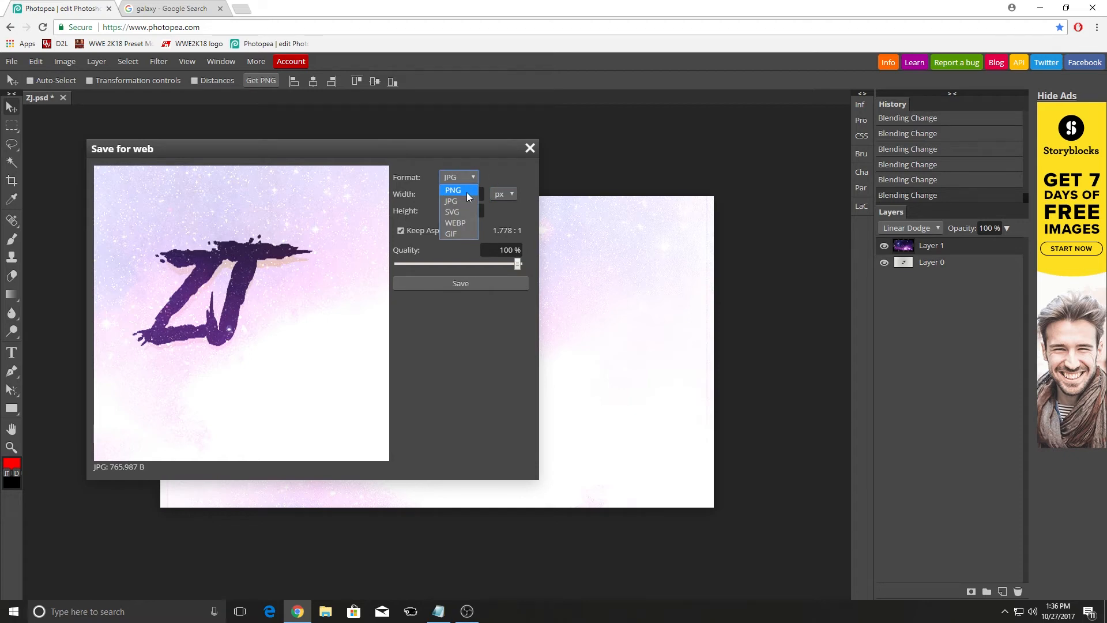
click(469, 191)
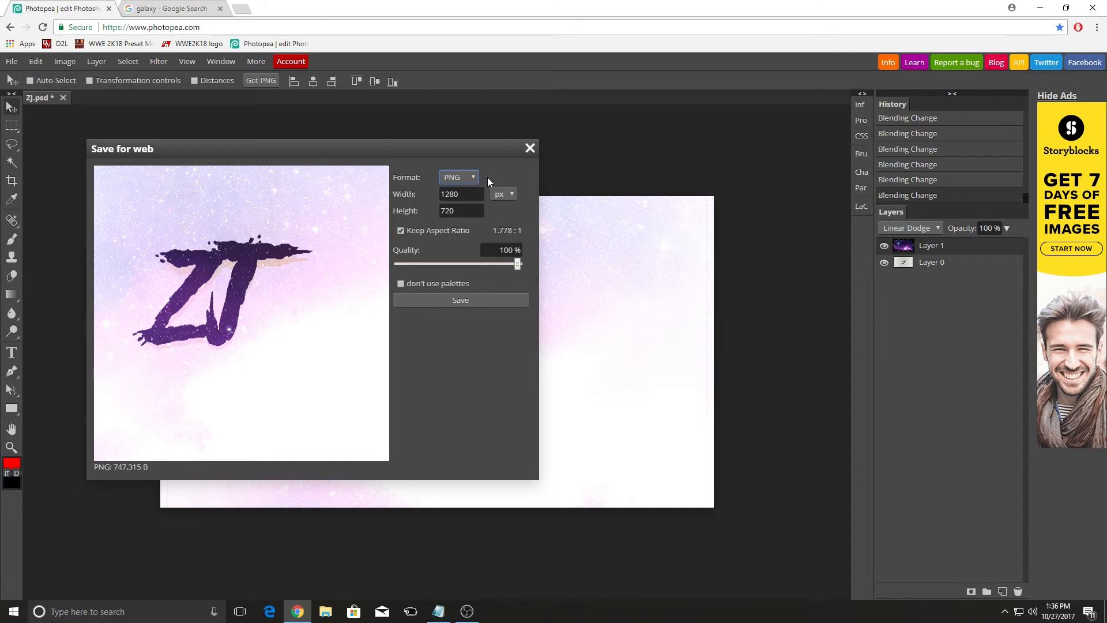
click(529, 149)
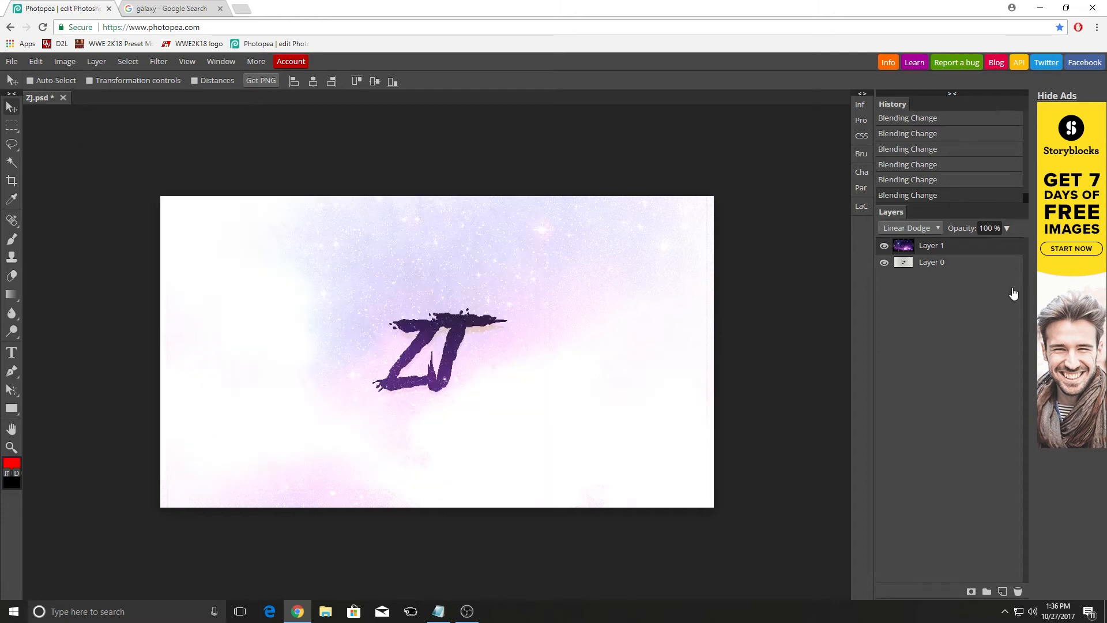
Delete the galaxy layer, Layer 1, from ZJ.psd.
right_click(968, 244)
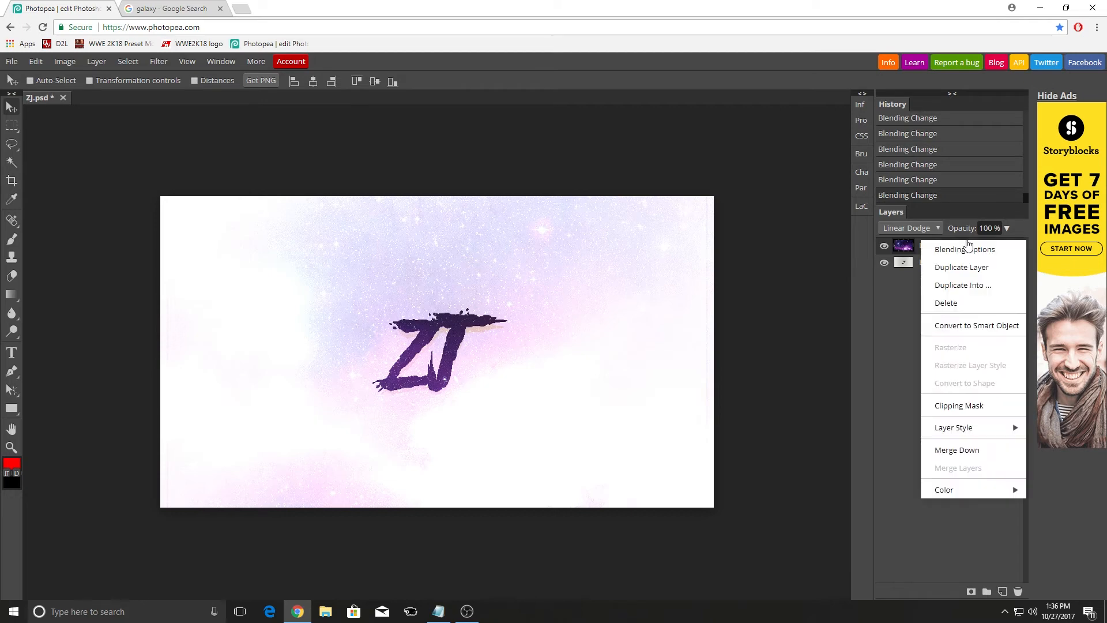
click(983, 304)
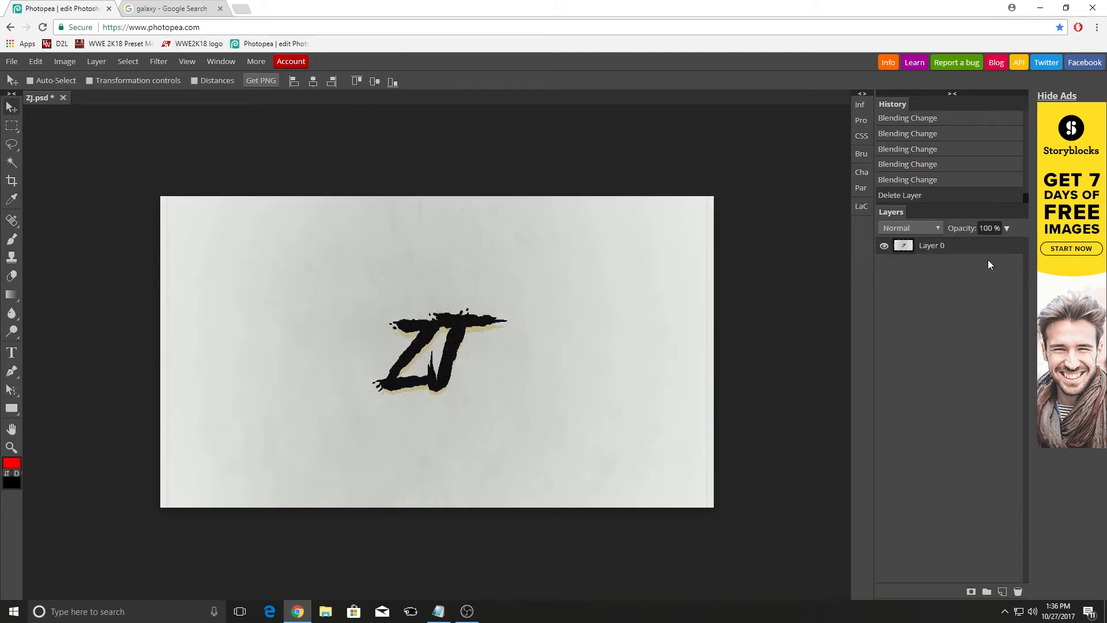
Try a horizontal Eraser stroke across Layer 0 above the ZJ logo and undo it.
click(11, 276)
mouse_move(341, 280)
mouse_down()
mouse_move(299, 328)
mouse_move(478, 259)
mouse_move(352, 273)
mouse_move(487, 273)
mouse_move(679, 321)
mouse_move(391, 401)
mouse_move(371, 285)
mouse_move(628, 389)
mouse_move(368, 367)
mouse_move(384, 259)
mouse_move(672, 278)
mouse_up()
key(ctrl+z)
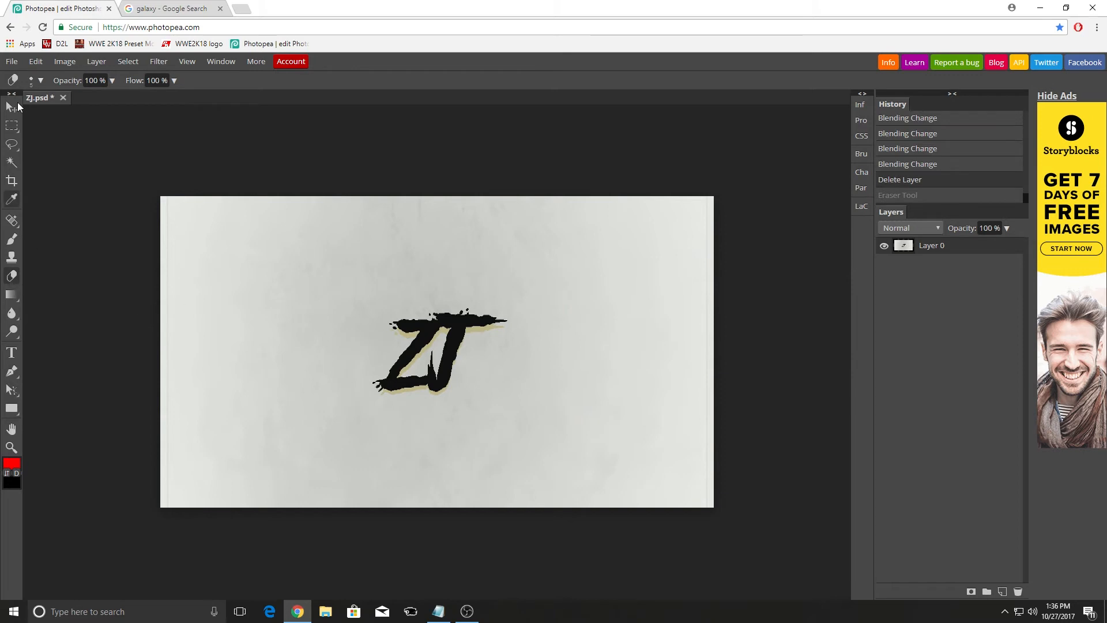
Enlarge the Eraser brush and erase the grey background of Layer 0 around the ZJ logo, leaving an uneven border around the letters.
click(39, 81)
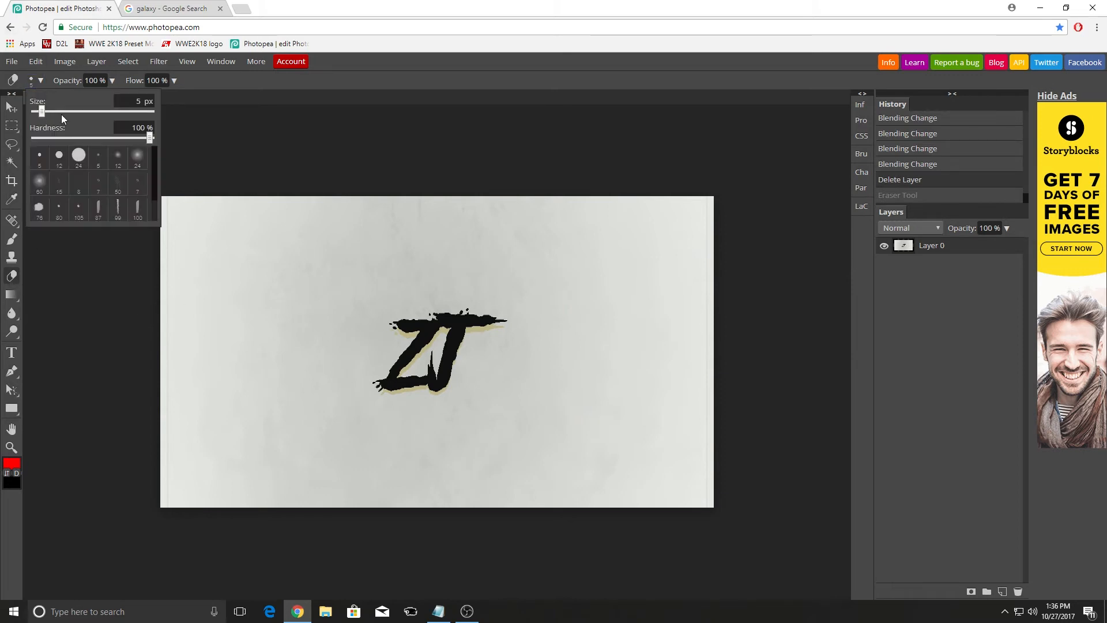
drag(119, 113, 290, 209)
mouse_move(254, 270)
mouse_down()
mouse_move(387, 221)
mouse_move(168, 233)
mouse_move(262, 227)
mouse_move(146, 219)
mouse_move(421, 216)
mouse_move(398, 242)
mouse_up()
mouse_move(632, 230)
mouse_down()
mouse_move(538, 231)
mouse_move(680, 213)
mouse_move(683, 269)
mouse_up()
mouse_move(654, 367)
mouse_down()
mouse_move(502, 462)
mouse_move(334, 462)
mouse_move(235, 417)
mouse_move(198, 322)
mouse_move(201, 470)
mouse_move(190, 404)
mouse_move(201, 471)
mouse_move(568, 485)
mouse_move(685, 473)
mouse_move(693, 385)
mouse_move(603, 304)
mouse_move(569, 329)
mouse_move(541, 408)
mouse_move(559, 376)
mouse_move(487, 377)
mouse_up()
mouse_move(295, 380)
mouse_down()
mouse_move(307, 328)
mouse_move(392, 237)
mouse_move(545, 268)
mouse_move(533, 276)
mouse_move(450, 262)
mouse_move(435, 431)
mouse_move(362, 440)
mouse_up()
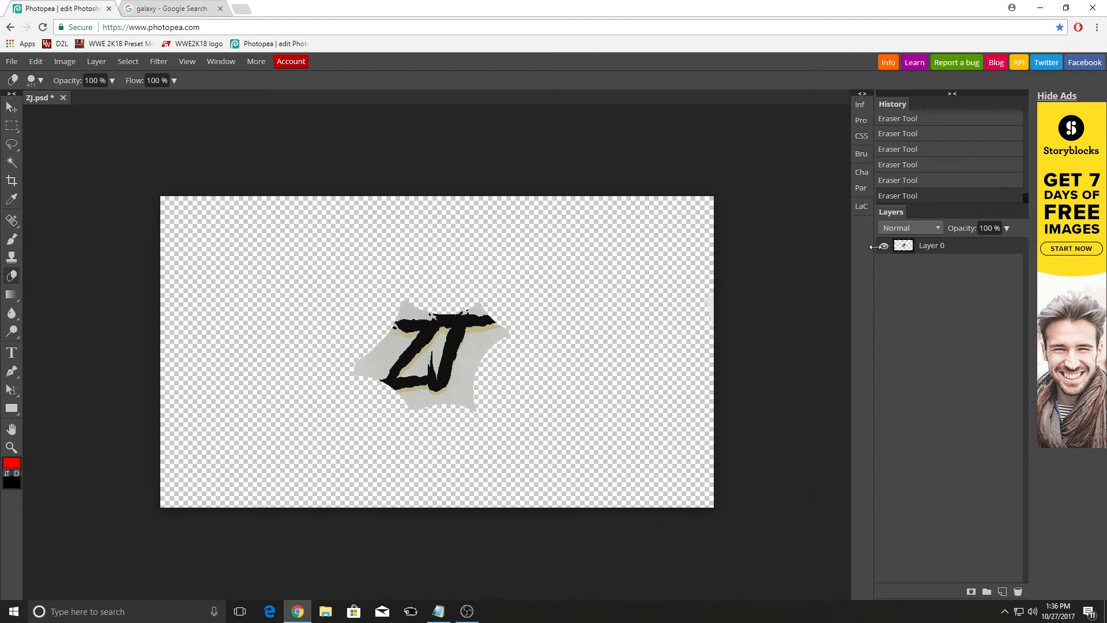
Preview the logo on its transparent background in the PNG export settings and close them without saving.
click(12, 62)
mouse_move(67, 208)
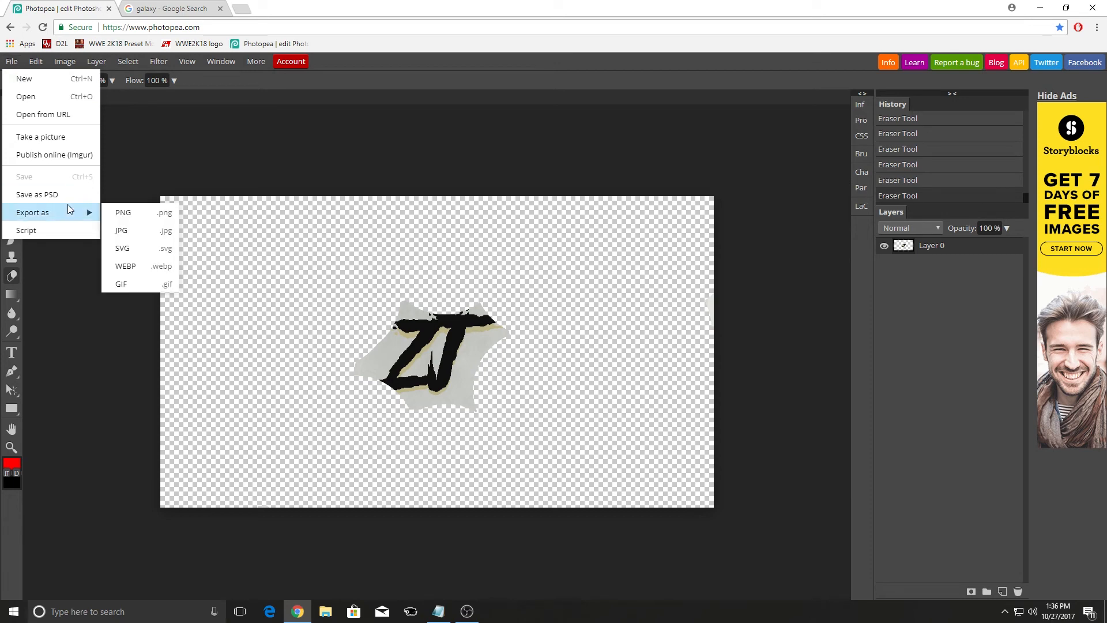
click(123, 213)
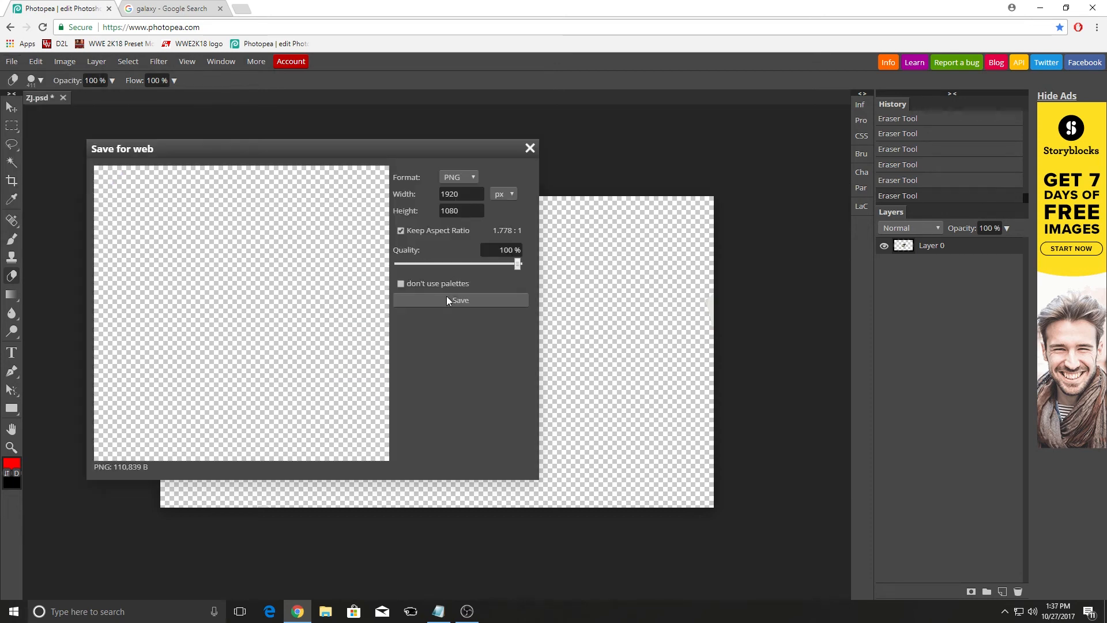
drag(329, 309, 260, 386)
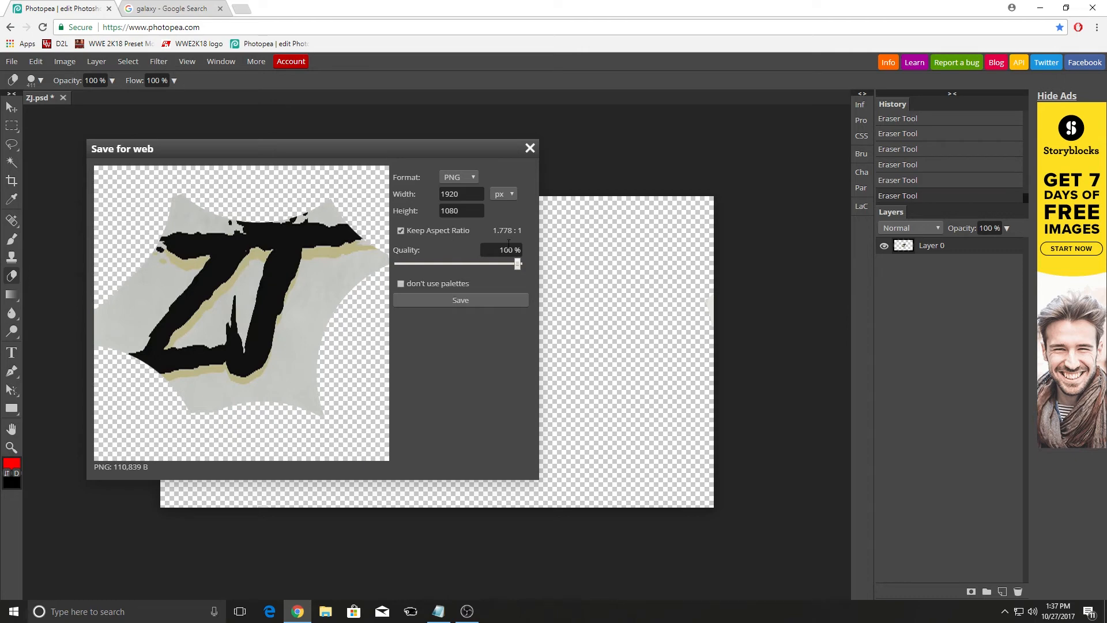
click(529, 149)
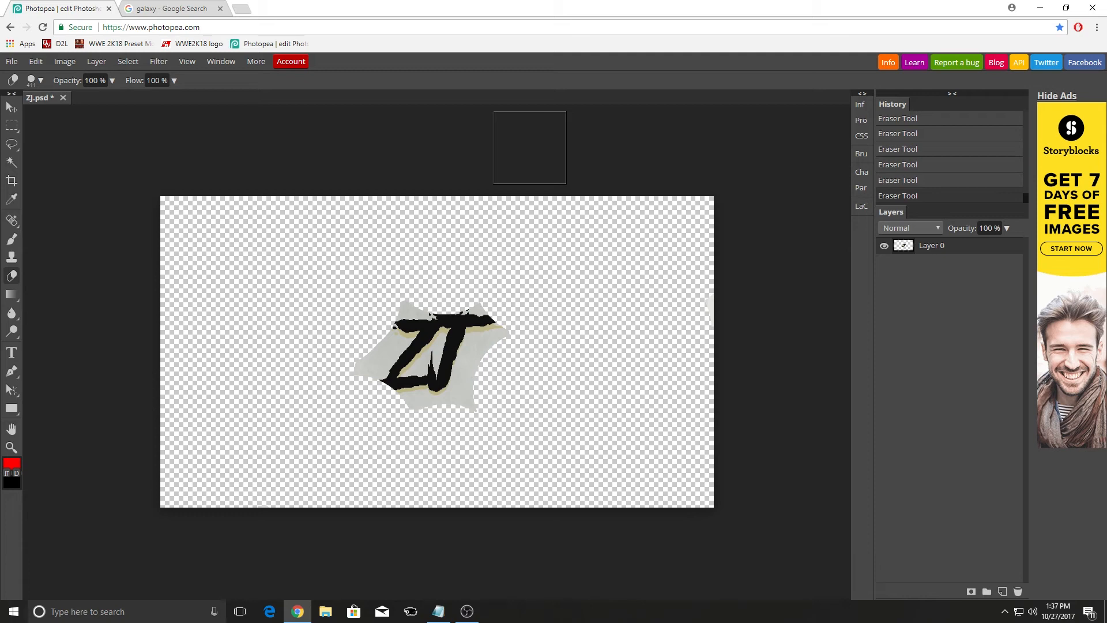
Start a new text layer on the transparent area above the ZJ logo with the Type tool and delete its last characters.
click(12, 353)
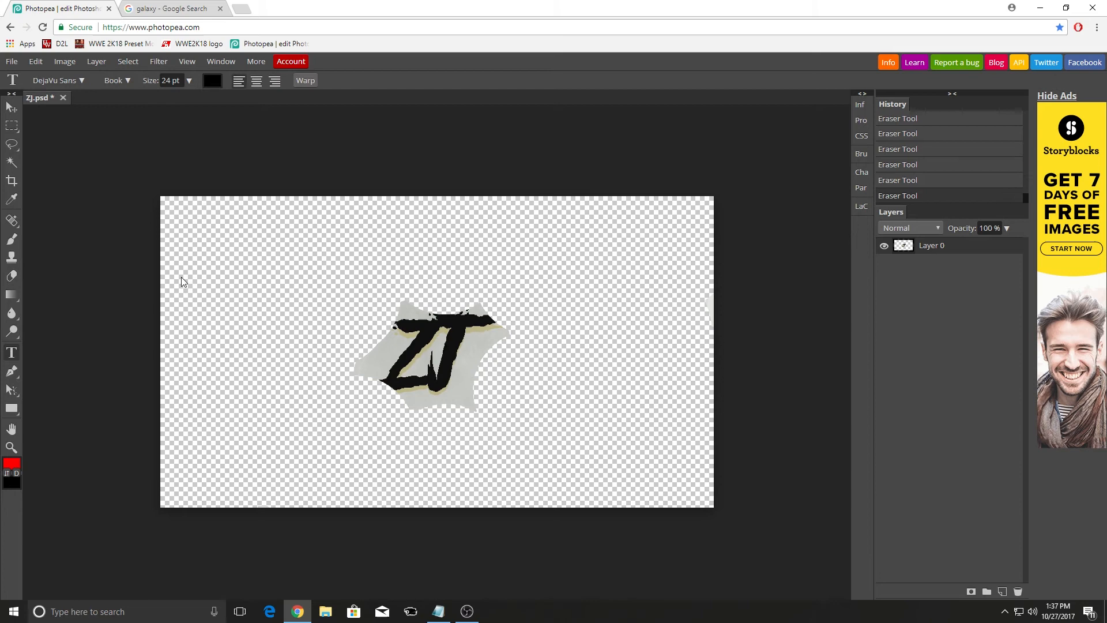
click(295, 245)
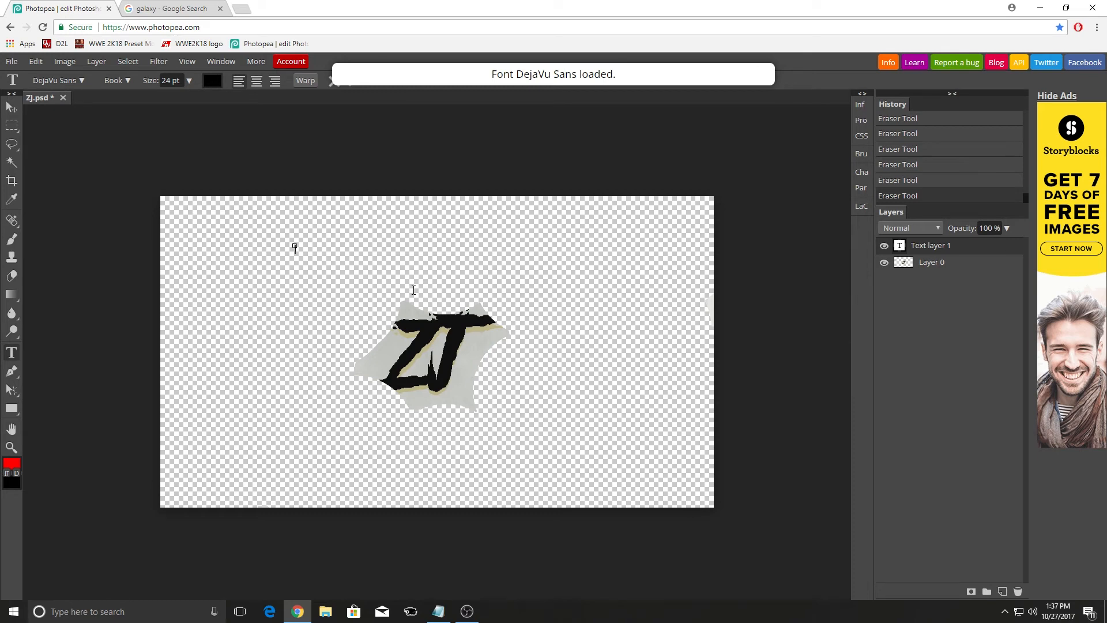
key(BackSpace)
key(BackSpace)
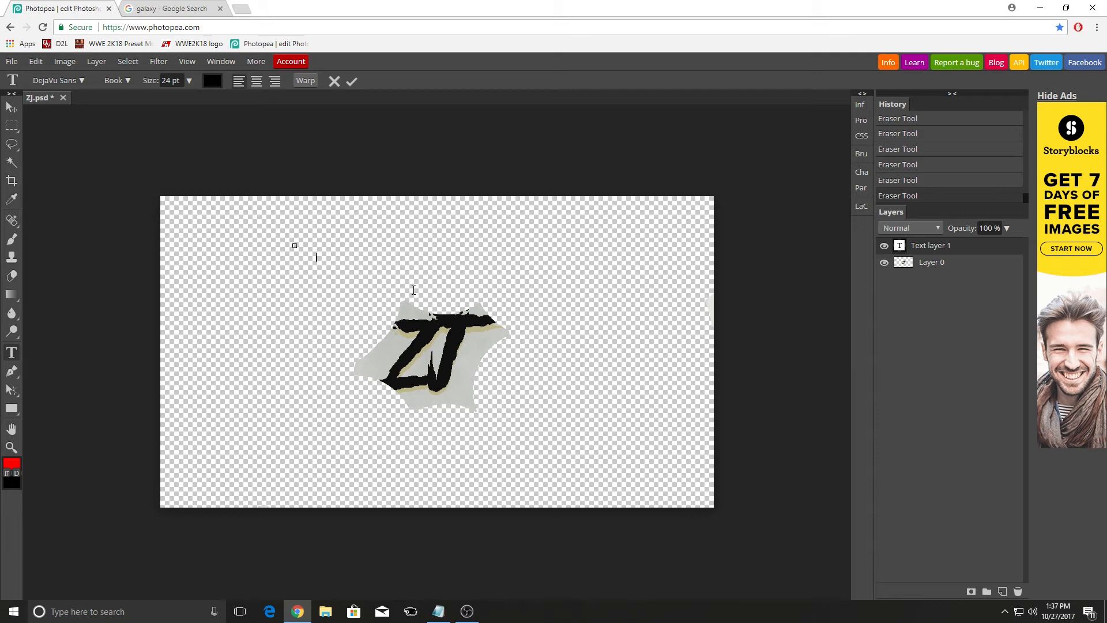
Select the content of the new text layer and set its colour to a muted red.
drag(11, 294, 454, 271)
click(213, 82)
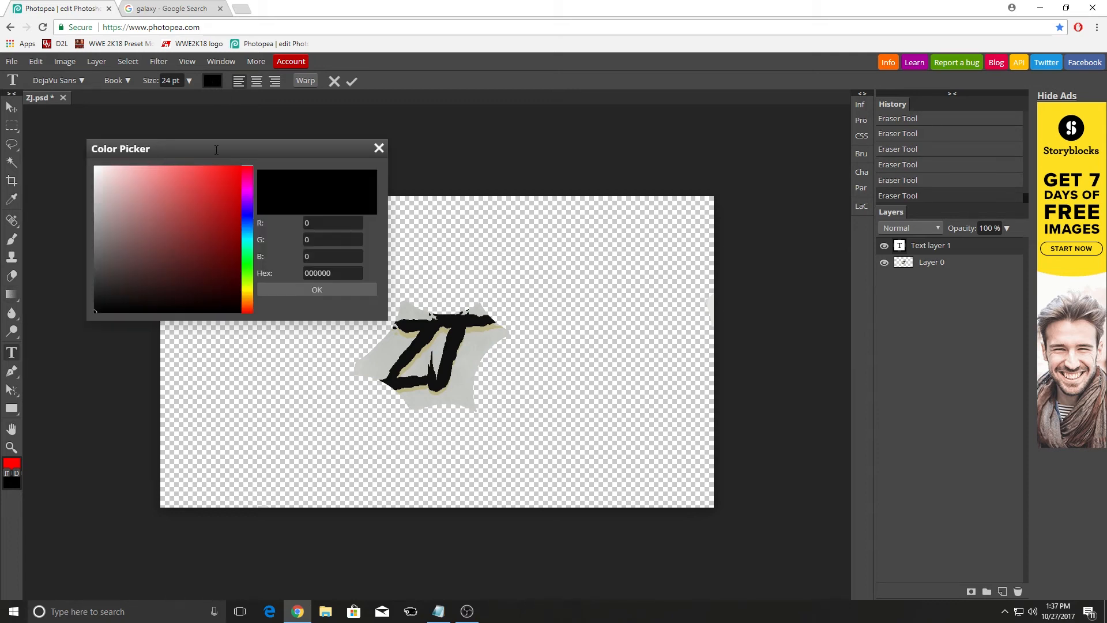
drag(208, 200, 82, 171)
click(146, 243)
click(317, 290)
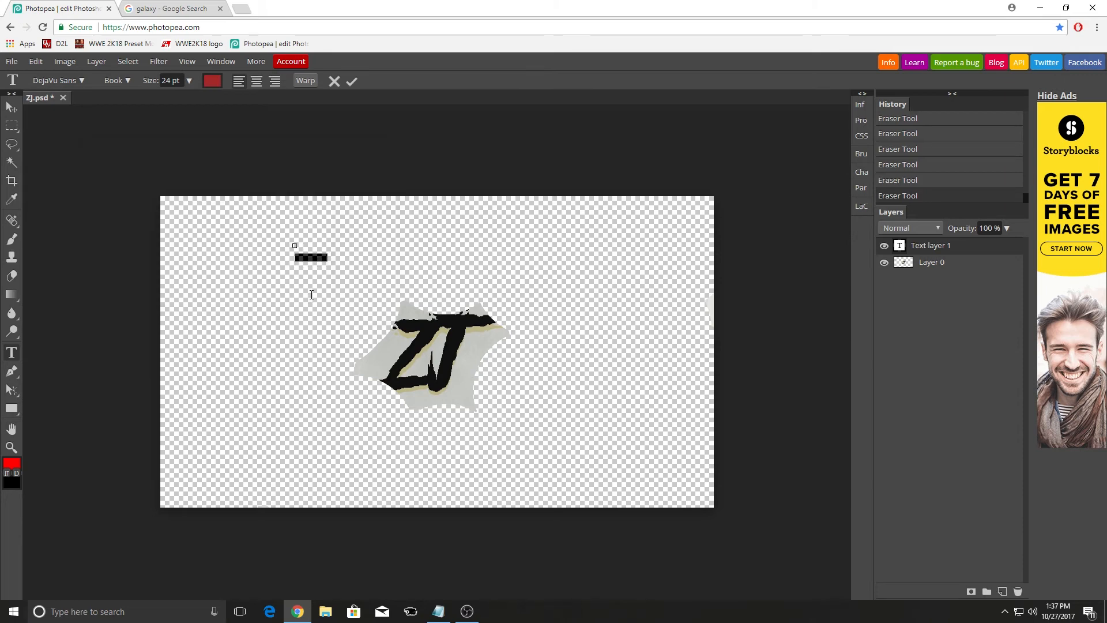
Commit the text, move Text layer 1 up and to the right, and view its layer style options without applying any.
click(884, 264)
click(11, 108)
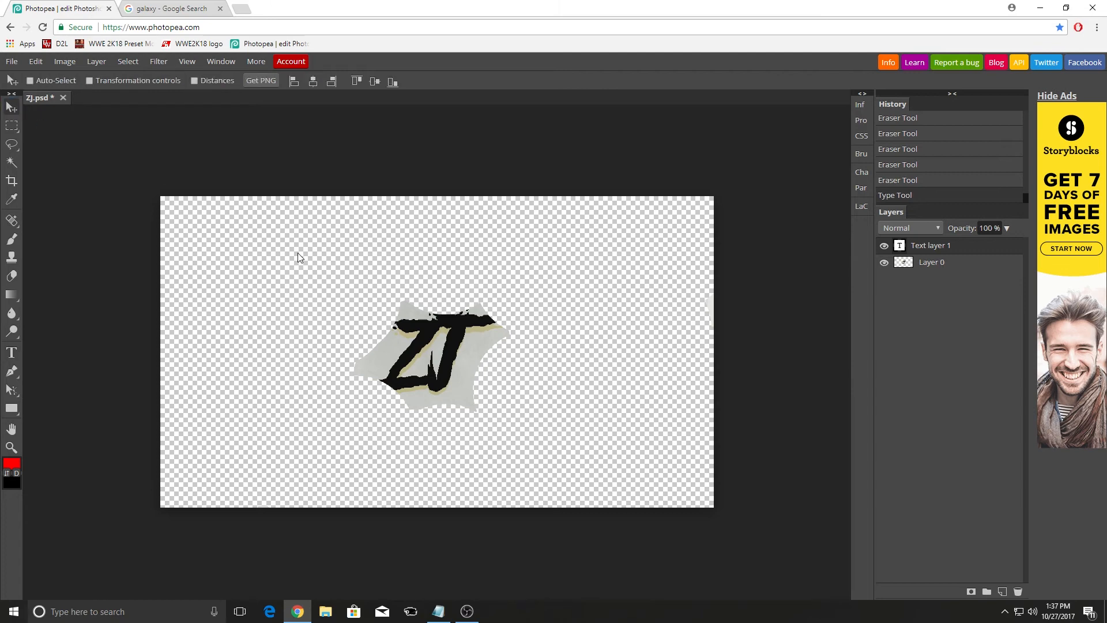
drag(391, 285, 569, 229)
double_click(976, 248)
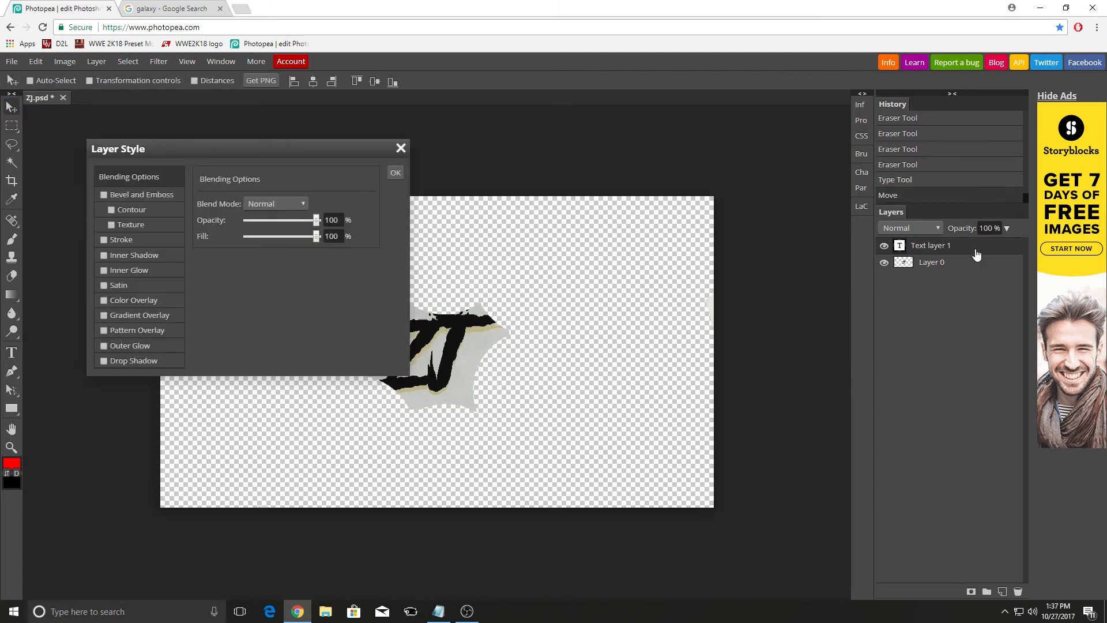
click(400, 150)
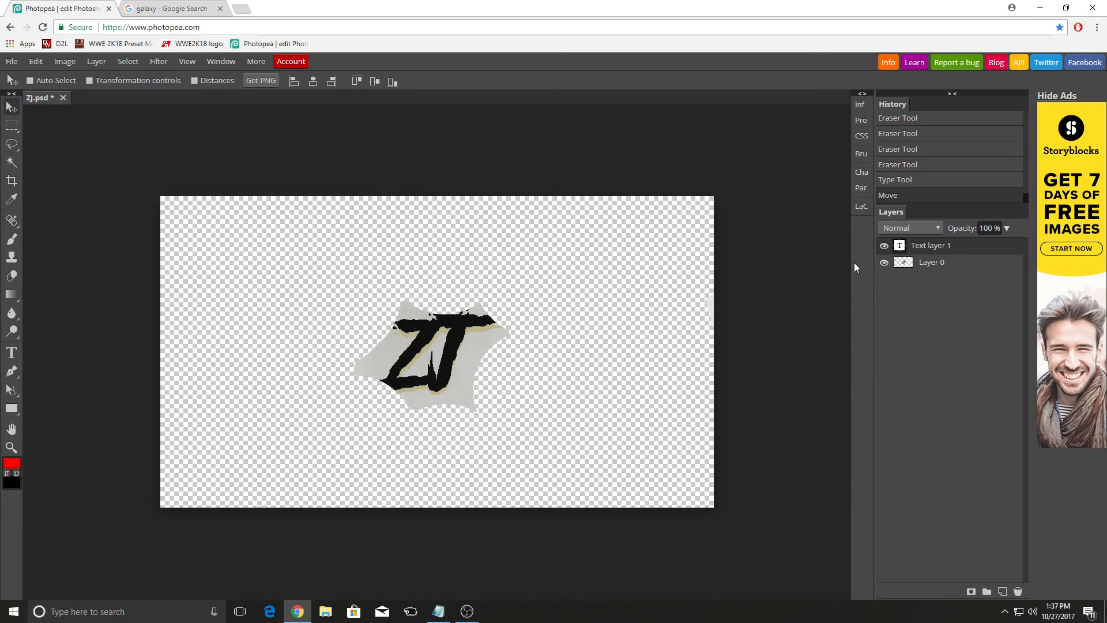
Try to place and select text over the ZJ logo with the Type tool.
key(t)
click(295, 248)
click(383, 333)
drag(473, 358, 434, 354)
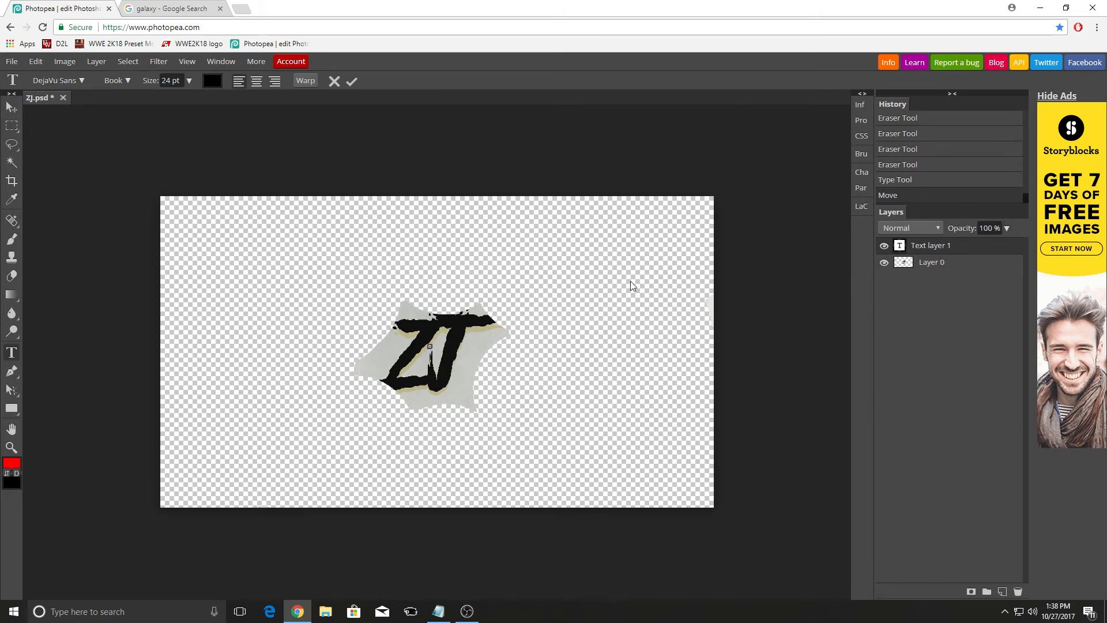
click(510, 347)
drag(511, 348, 1, 96)
Open the original ZJ image with the grey background from the Downloads folder as a second document.
click(16, 67)
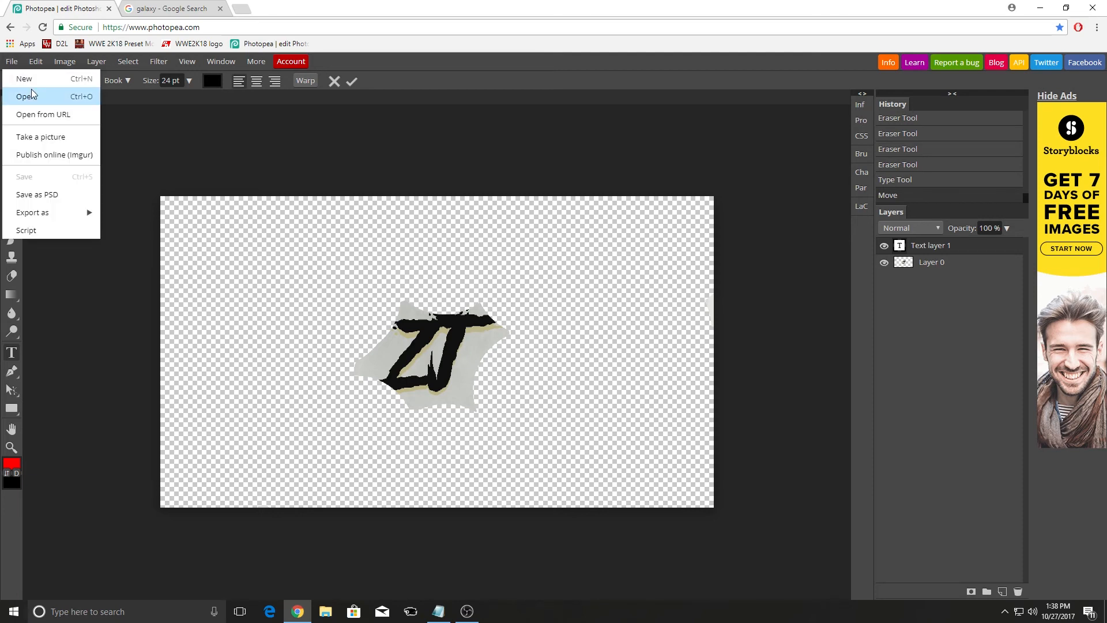
click(26, 96)
scroll(234, 170, down, 3)
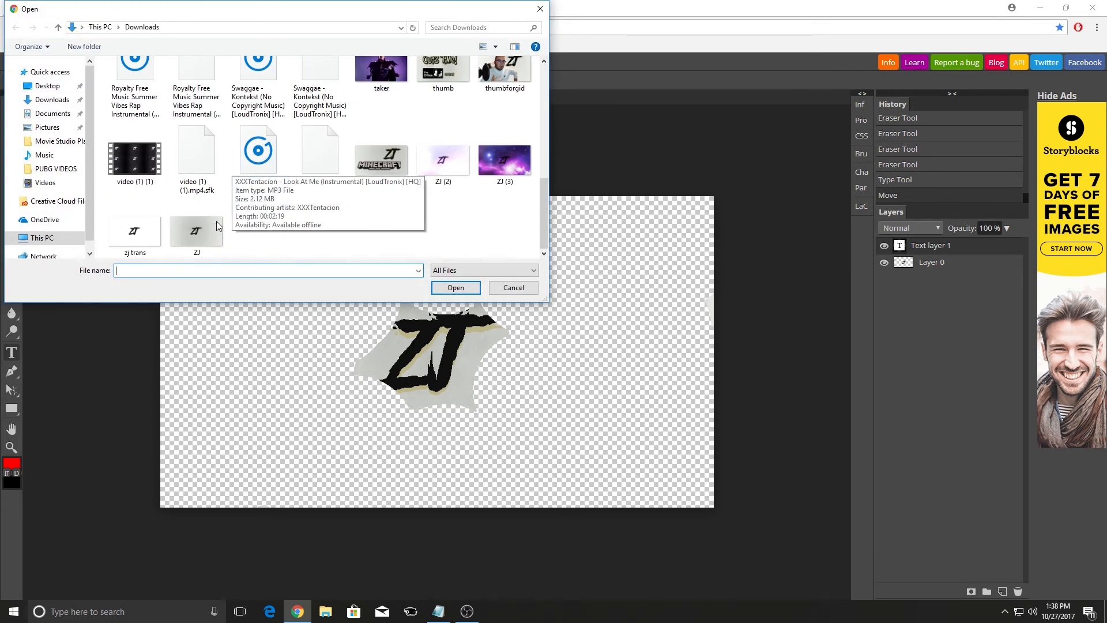
double_click(199, 231)
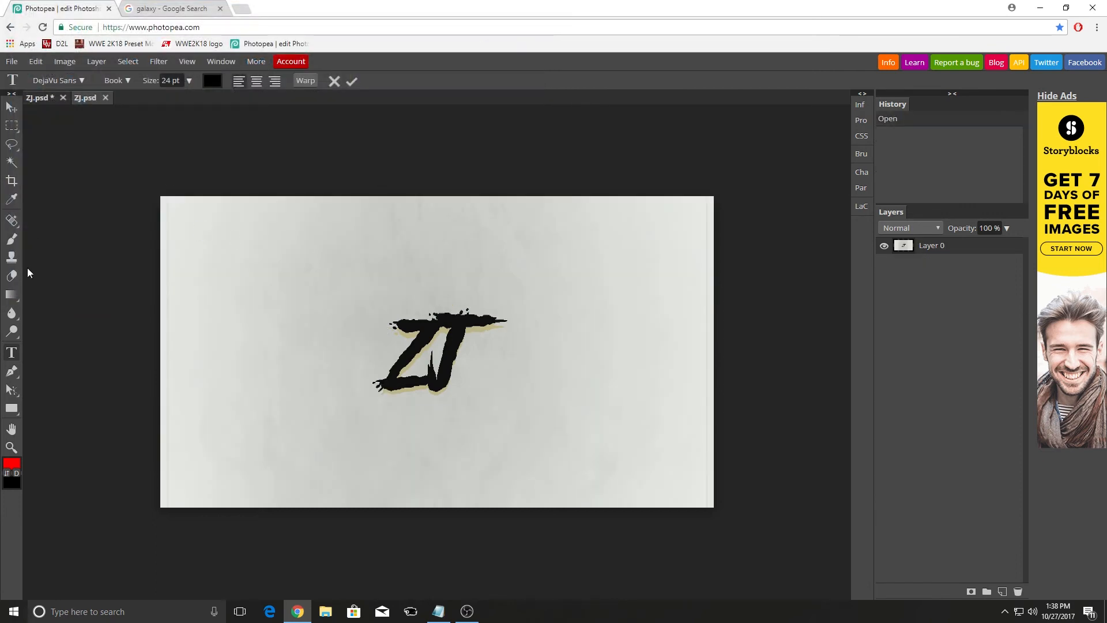
Add the text "Video" above and to the left of the ZJ logo with the Type tool.
right_click(16, 336)
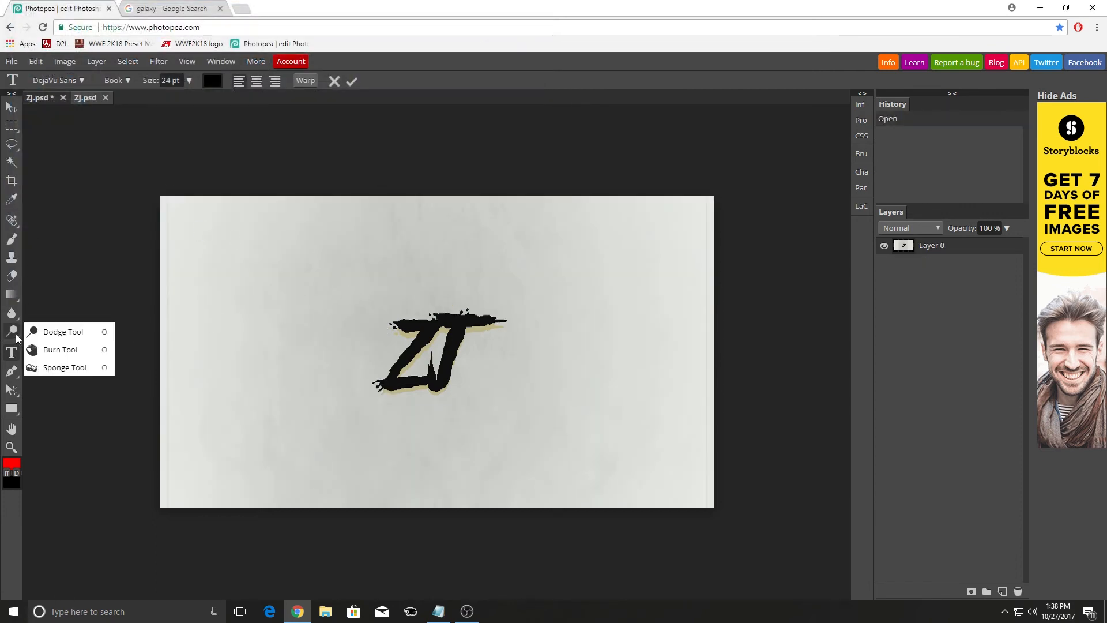
click(15, 335)
click(15, 352)
click(272, 289)
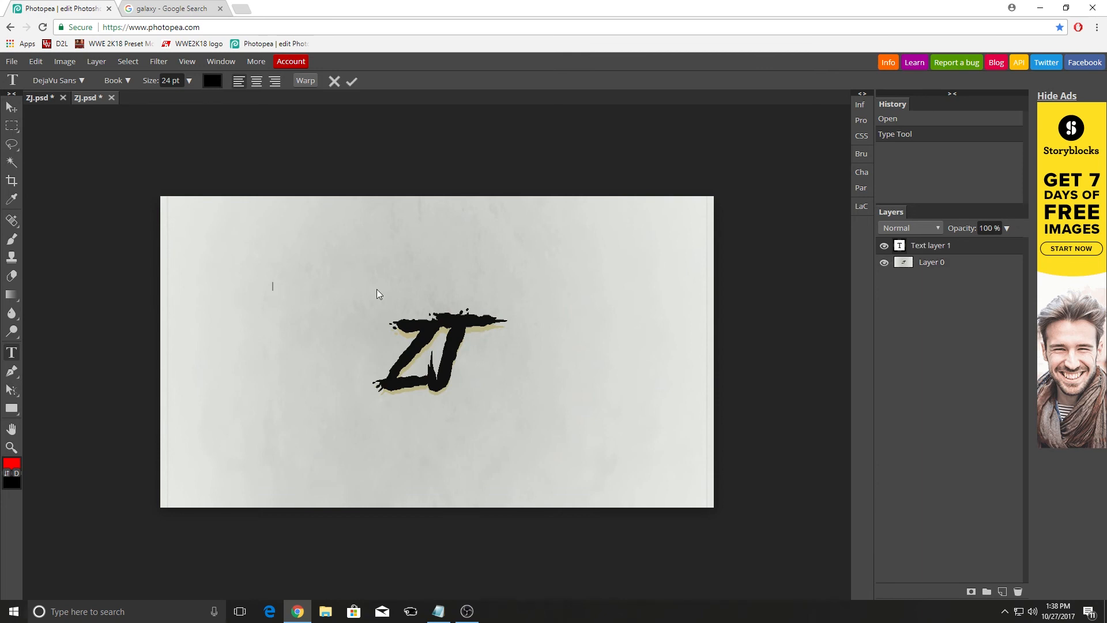
text(Video)
Select the word "Video" and exclude font categories from the font list, from Grunge back through Novelty and Retro to Script.
drag(292, 286, 241, 265)
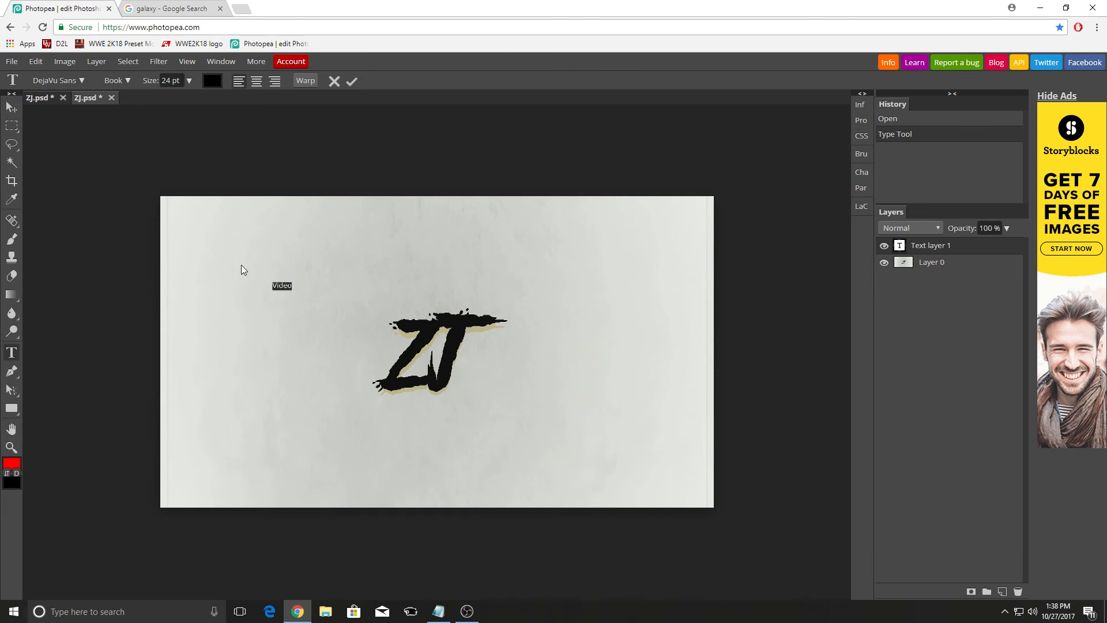
click(81, 80)
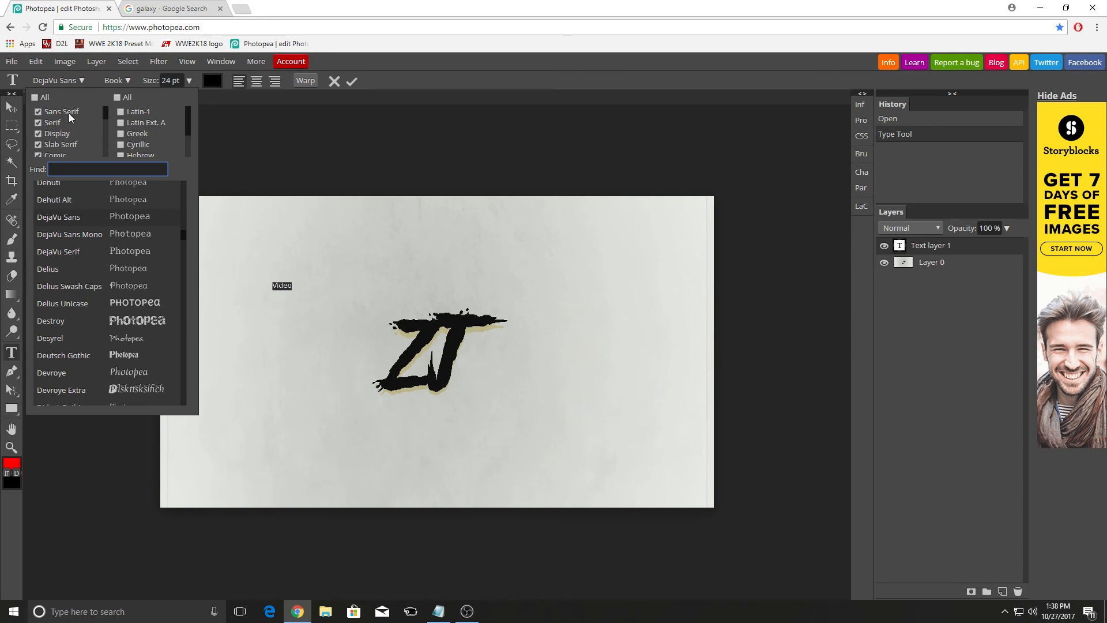
scroll(68, 113, down, 5)
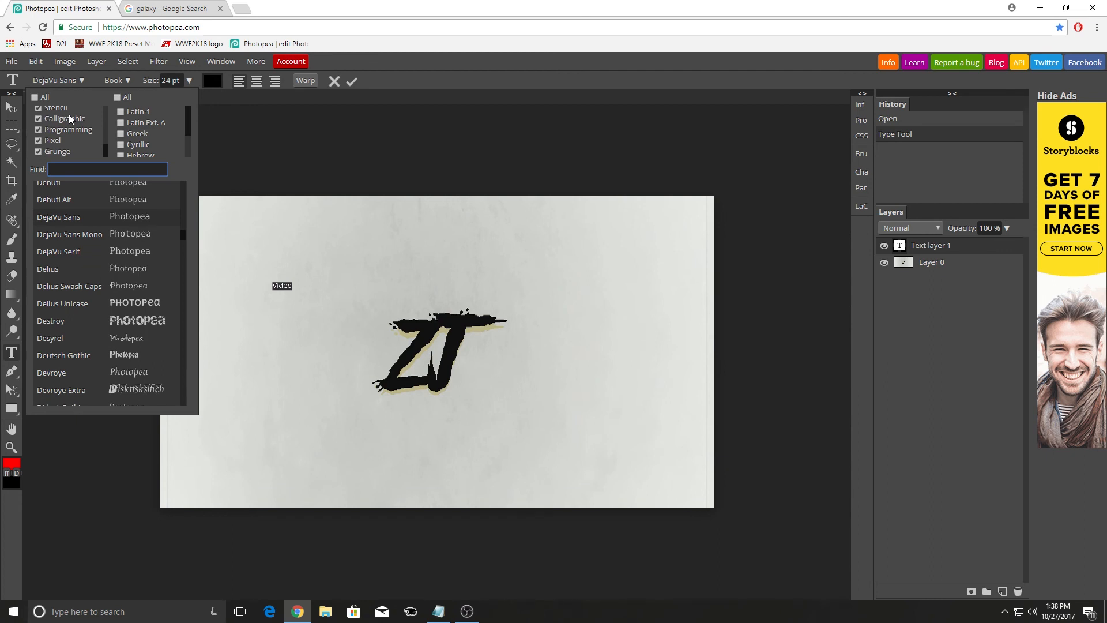
click(38, 151)
scroll(47, 133, up, 3)
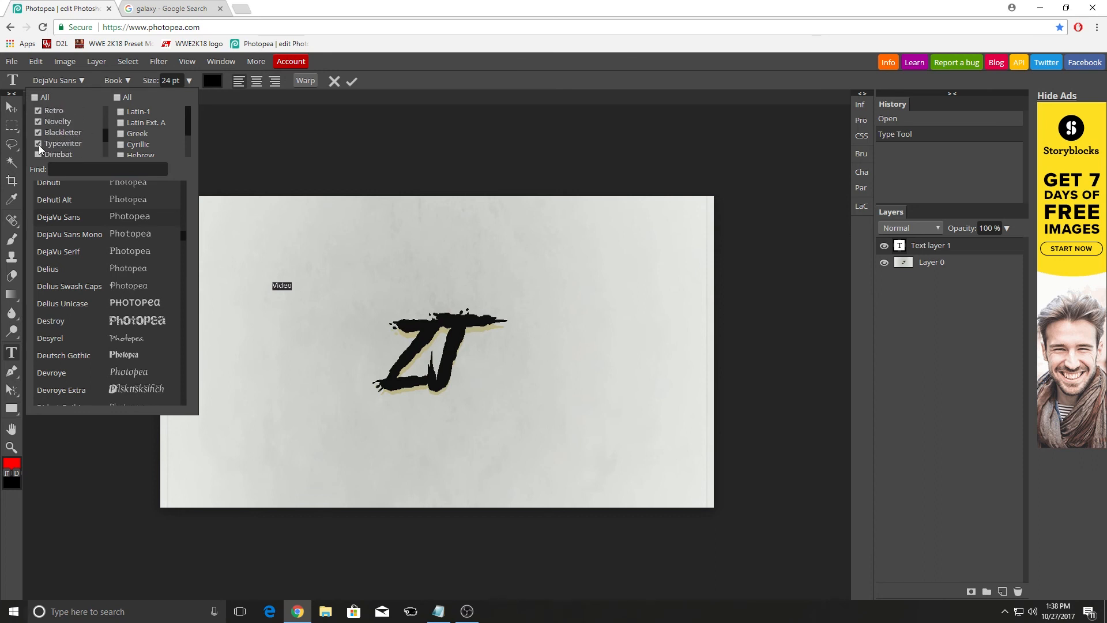
click(37, 121)
scroll(44, 141, up, 2)
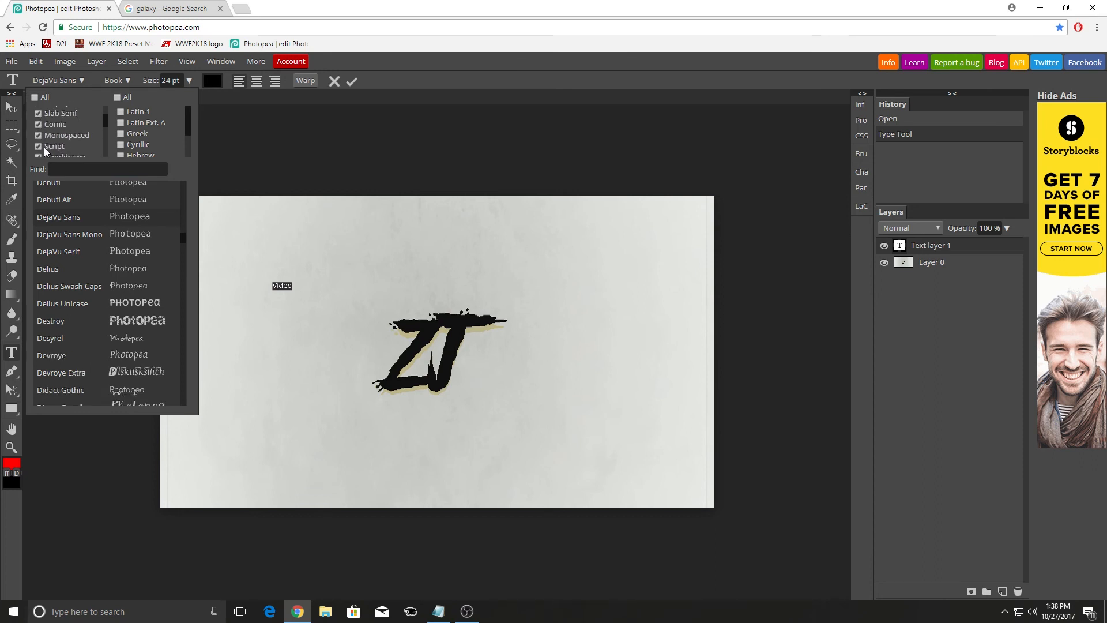
click(39, 147)
Exclude the remaining font categories, from Handdrawn and Monospaced through Display and Serif to Sans Serif, so that none is enabled.
scroll(37, 154, down, 3)
scroll(55, 142, up, 3)
scroll(44, 136, down, 4)
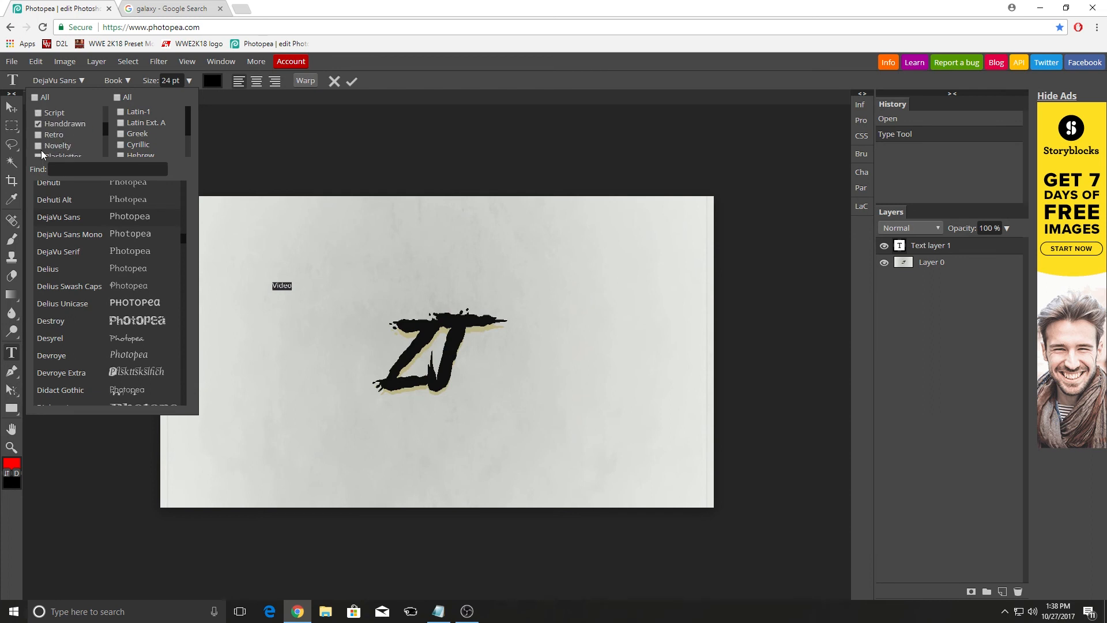
scroll(103, 130, up, 2)
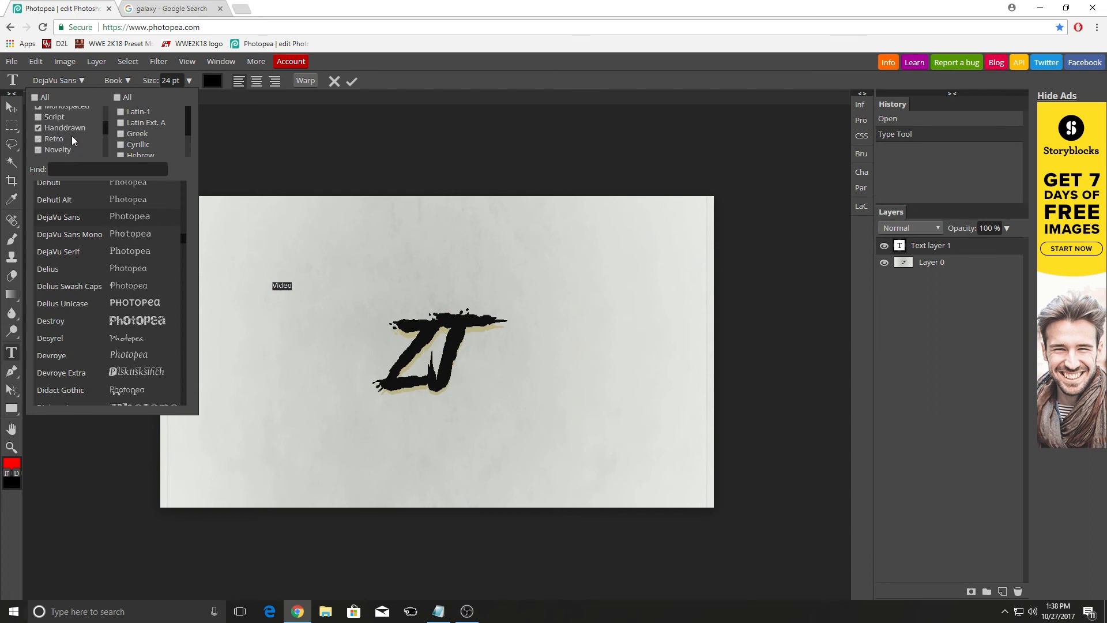
click(57, 133)
scroll(56, 133, up, 2)
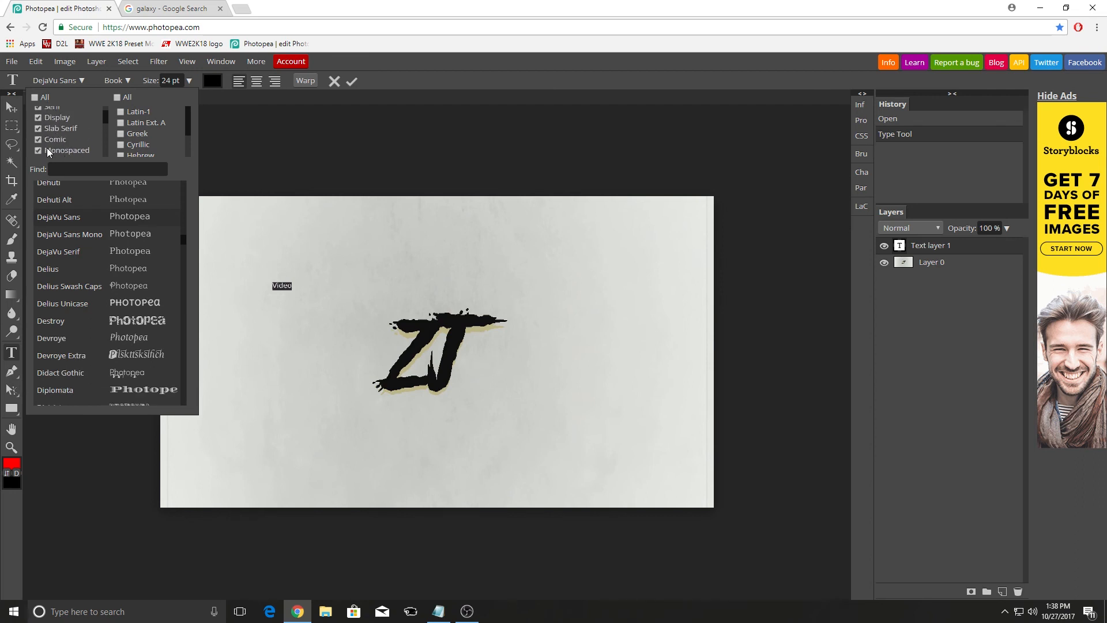
click(38, 150)
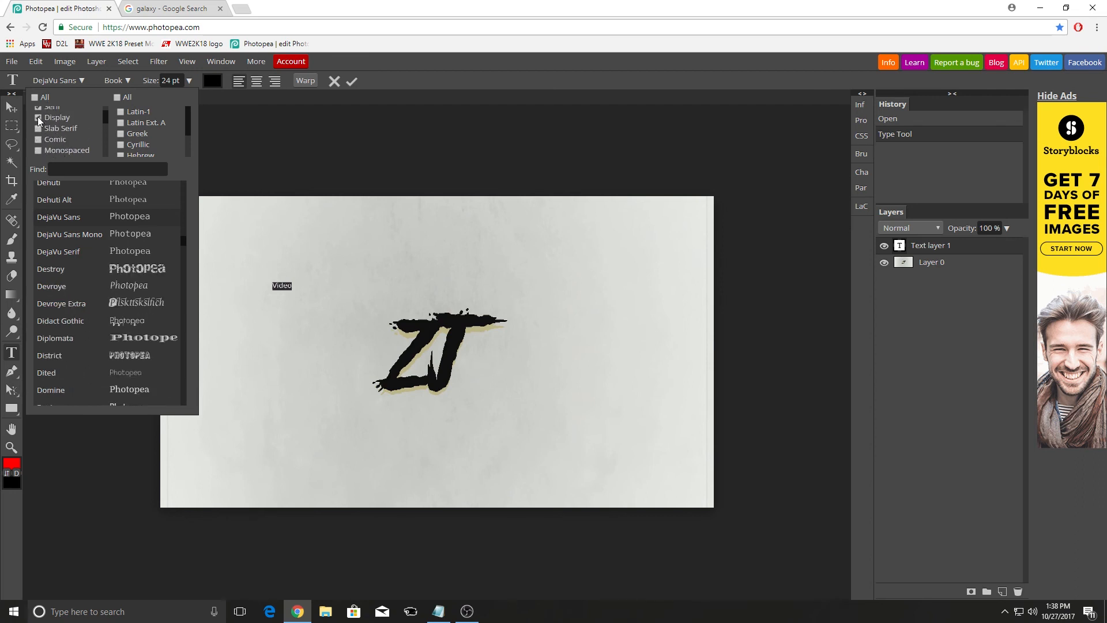
click(37, 117)
click(37, 109)
scroll(42, 123, up, 1)
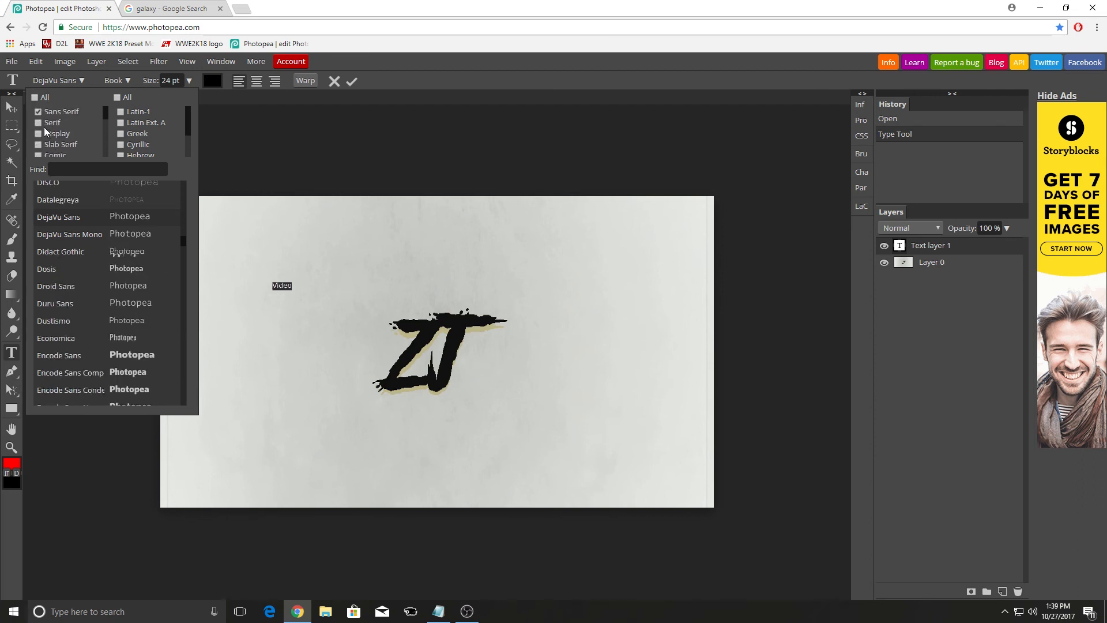
click(39, 111)
Check which fonts the Grunge and Programming categories offer, turning each filter off again.
scroll(59, 118, down, 3)
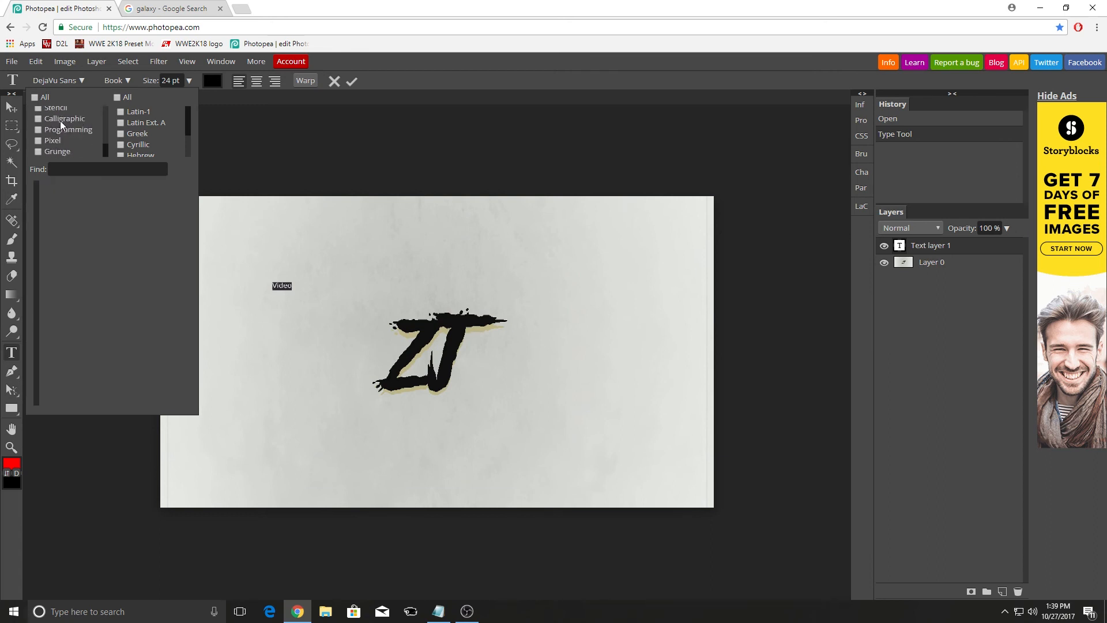
scroll(85, 151, down, 2)
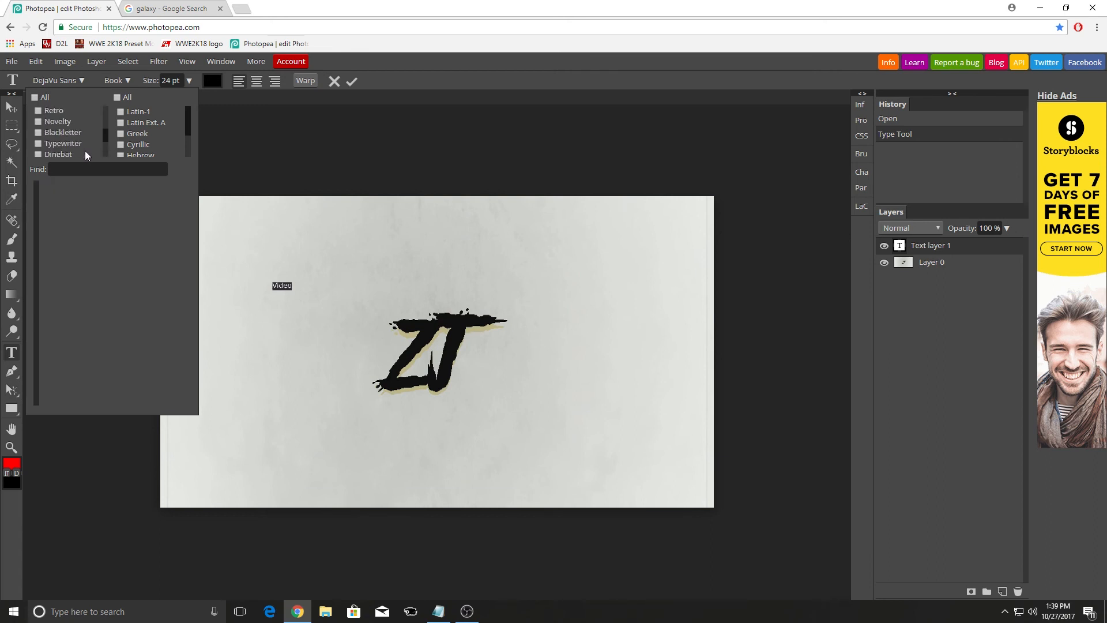
scroll(77, 141, down, 1)
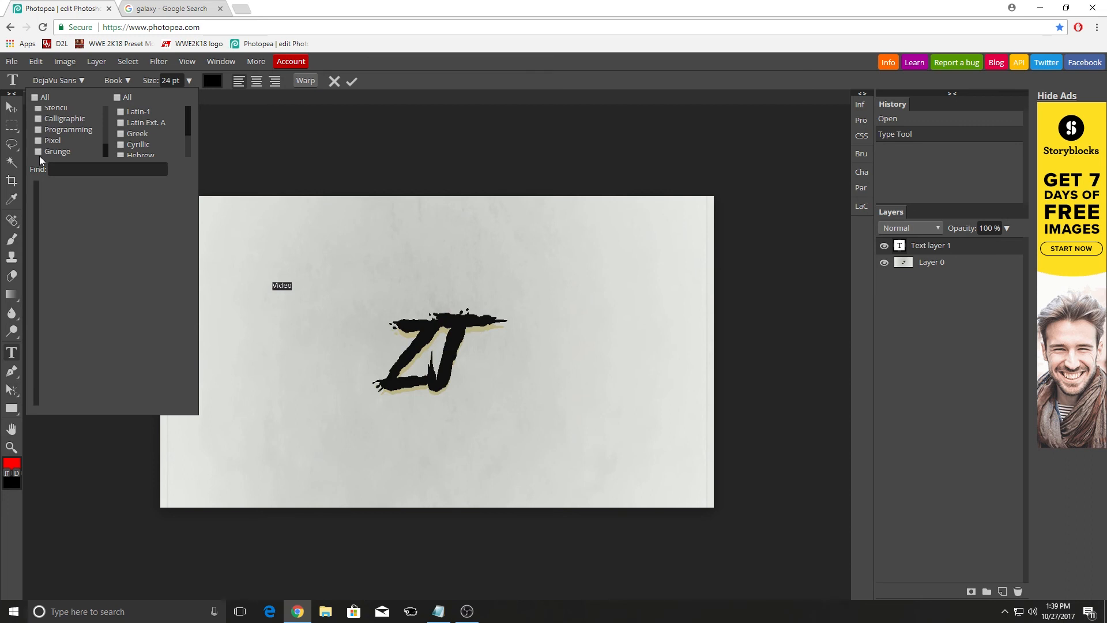
click(39, 152)
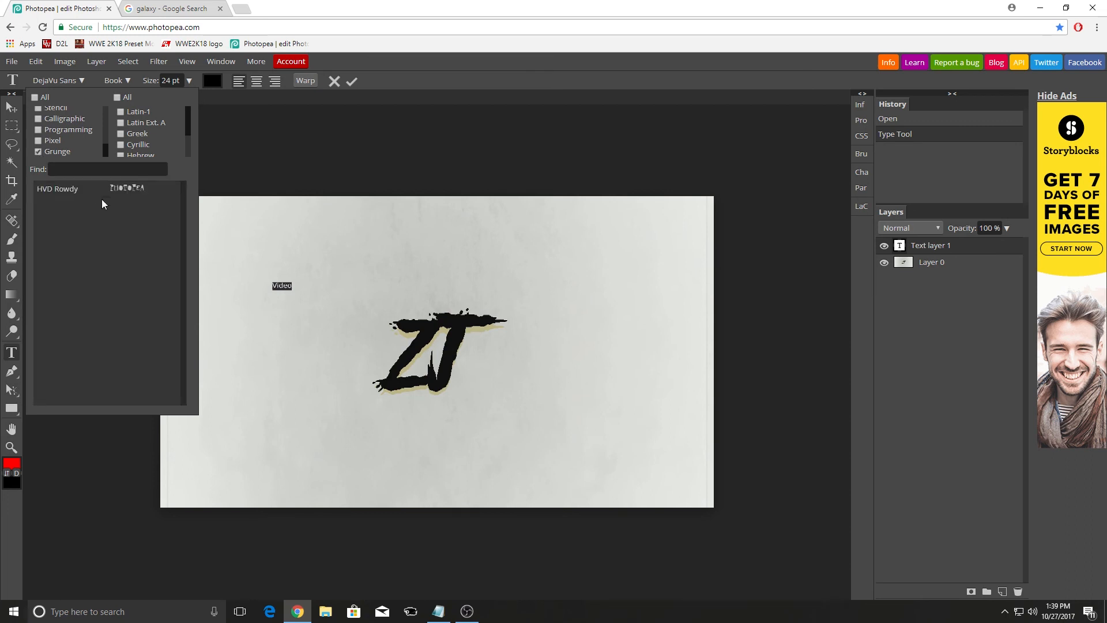
click(37, 152)
click(39, 130)
click(39, 129)
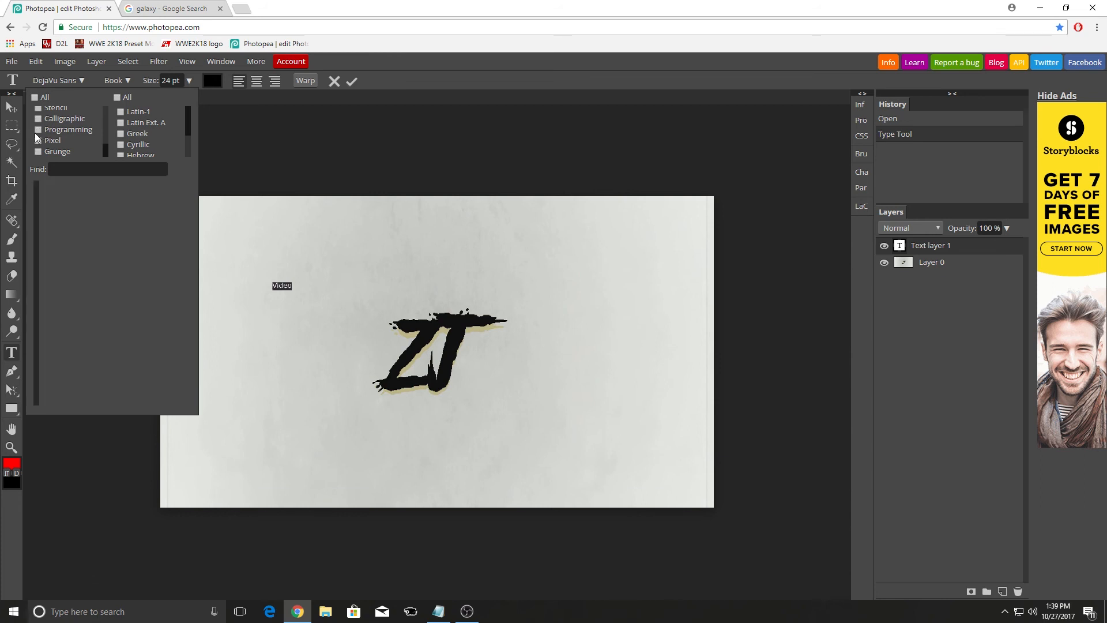
Check which fonts the Blackletter and Retro categories offer, turning each filter off again.
scroll(38, 134, up, 2)
click(38, 132)
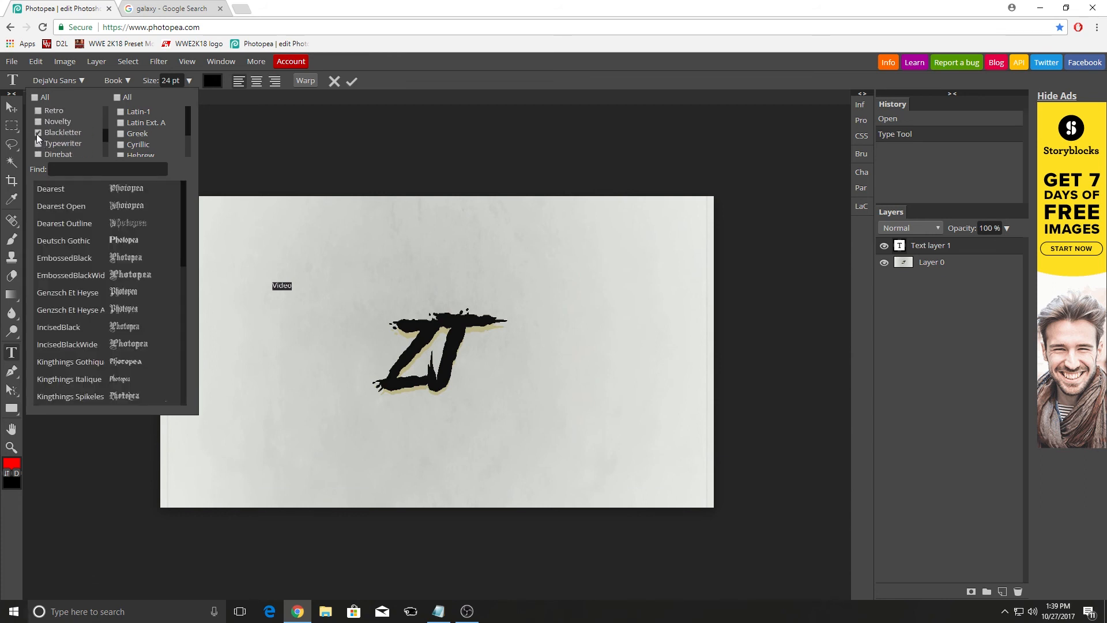
click(38, 132)
click(37, 111)
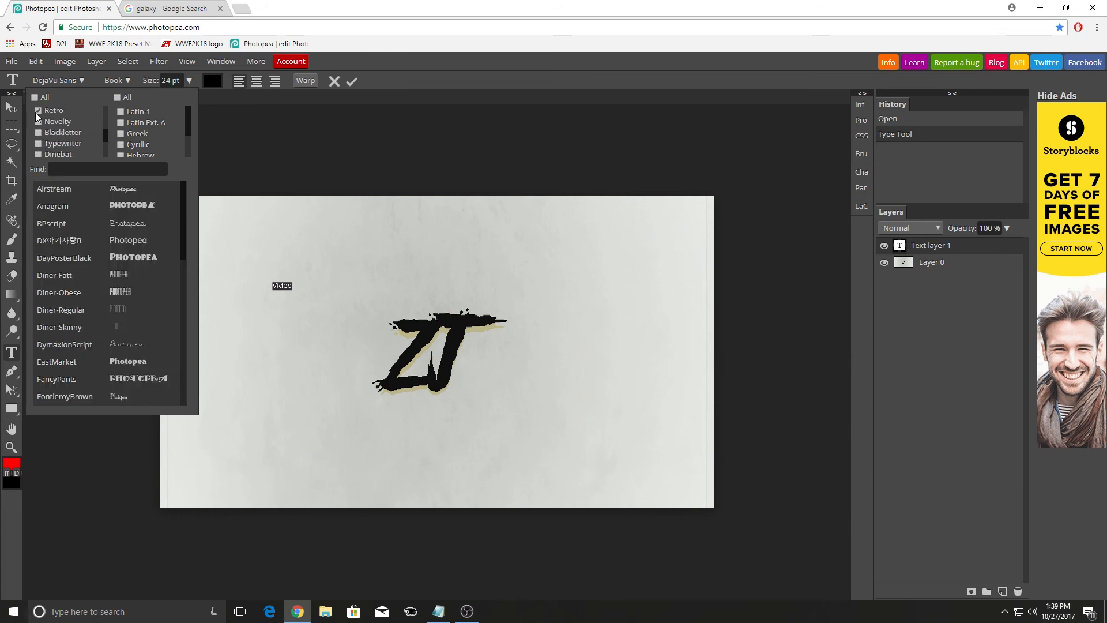
scroll(133, 285, down, 10)
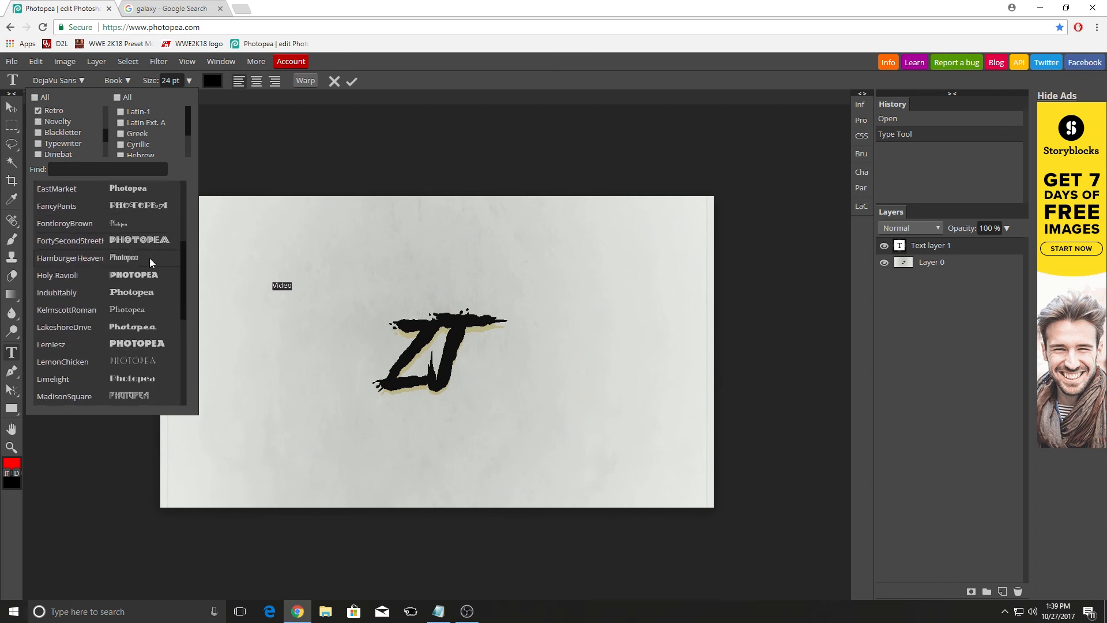
scroll(151, 271, down, 4)
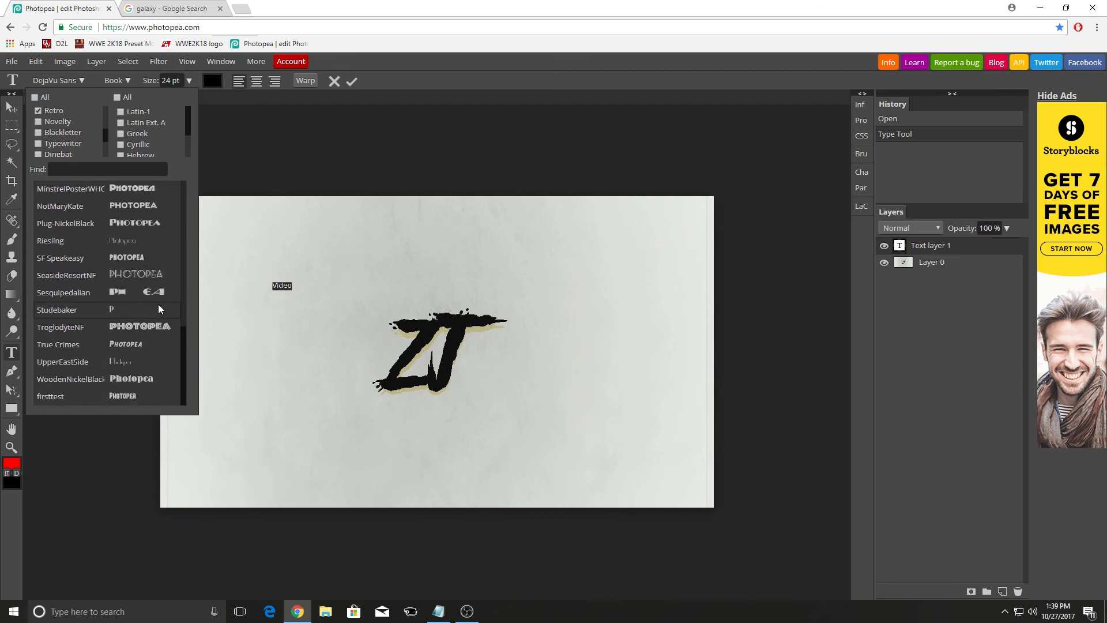
click(37, 111)
Browse the fonts in the Novelty category and turn its filter off again.
click(39, 122)
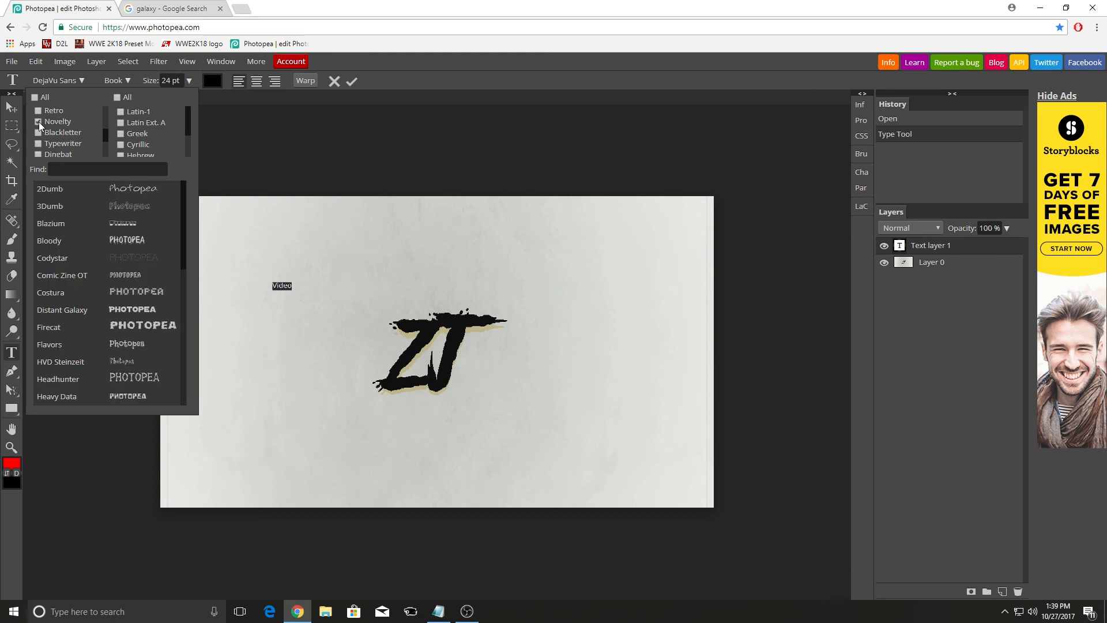
scroll(123, 234, down, 1)
scroll(123, 233, down, 1)
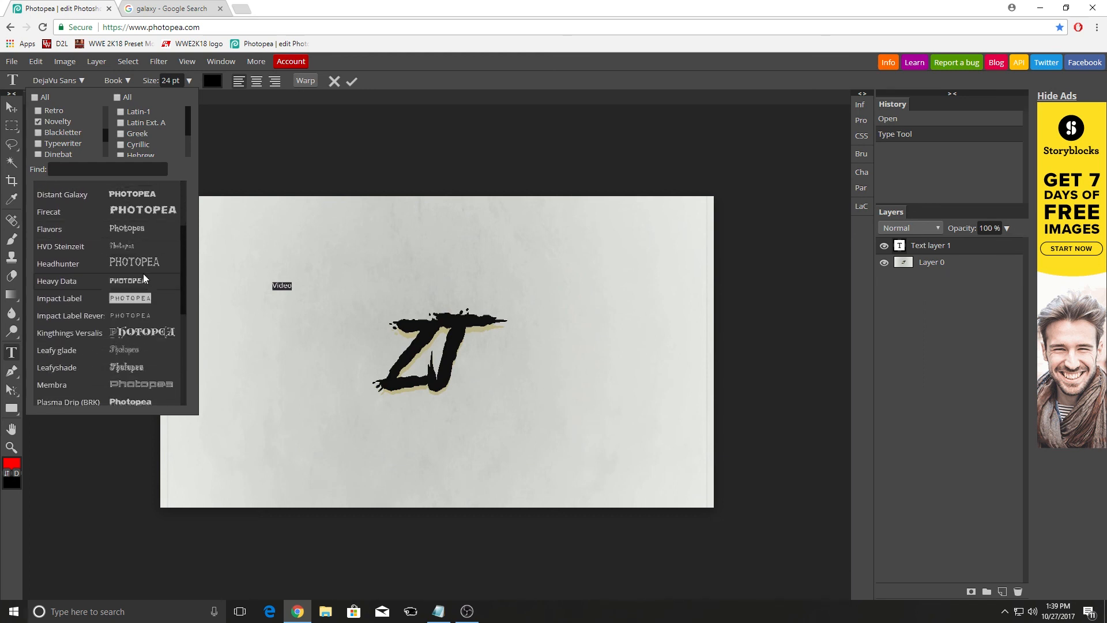
scroll(158, 294, down, 1)
scroll(161, 311, down, 3)
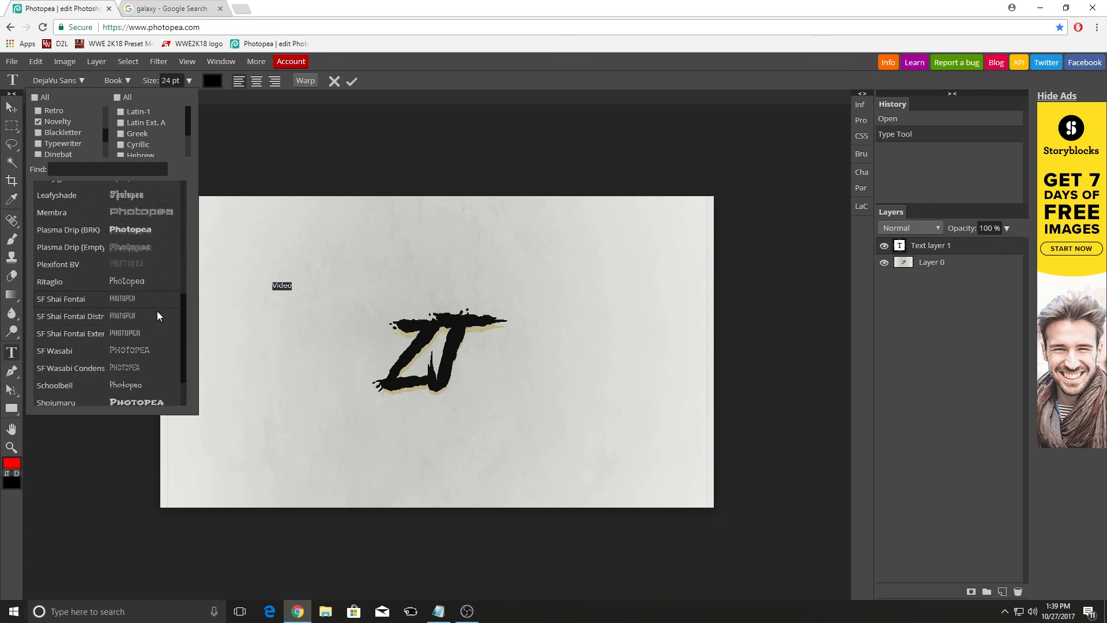
scroll(145, 313, up, 5)
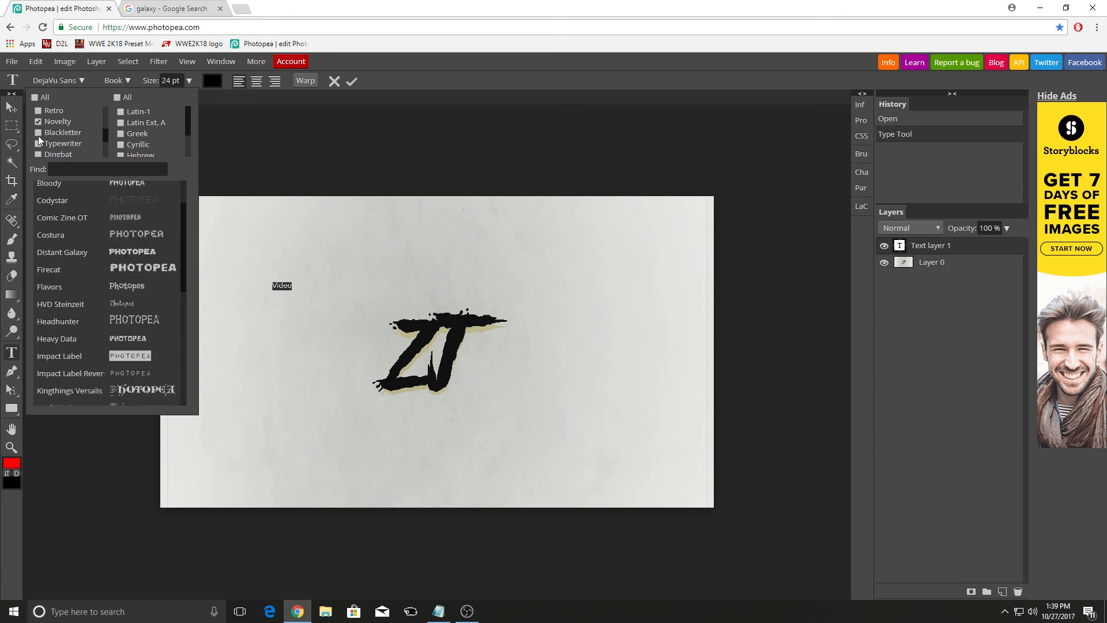
click(37, 123)
Look through the Handdrawn and Script font categories, turning each filter off again.
scroll(54, 140, up, 3)
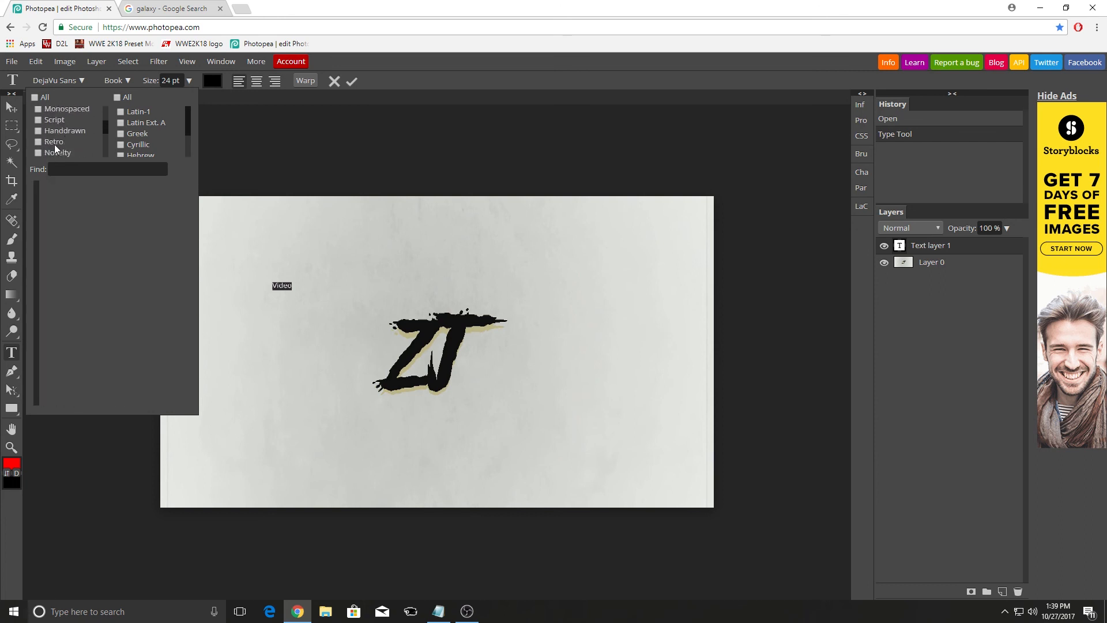
click(37, 130)
scroll(130, 240, down, 1)
scroll(134, 247, down, 2)
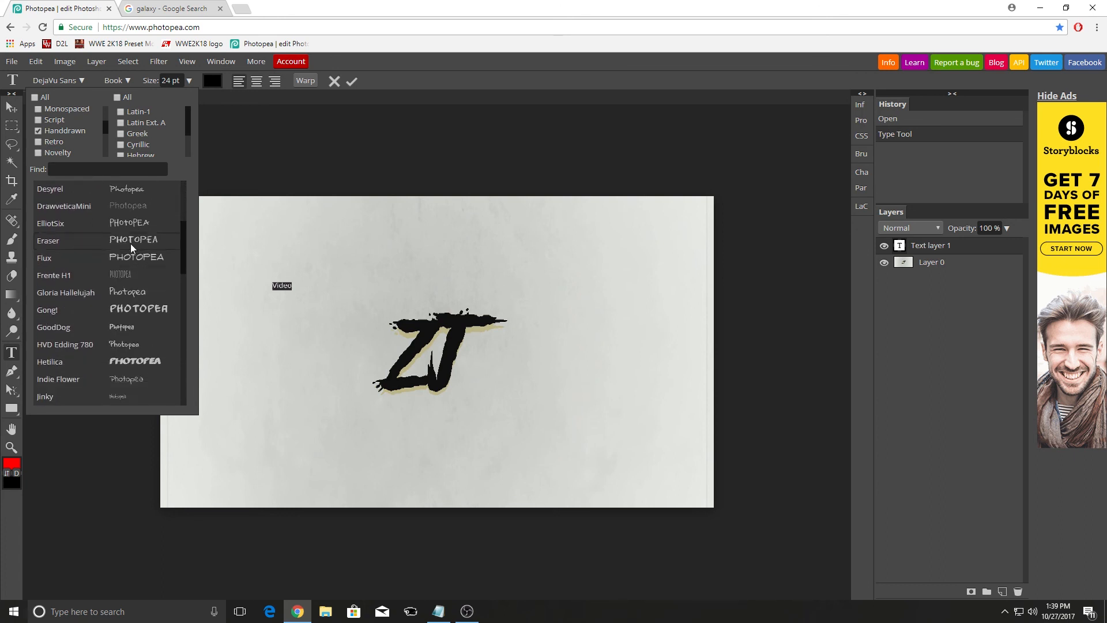
click(37, 129)
click(37, 120)
click(37, 120)
Preview the fonts in the Display category and turn its filter off again.
scroll(40, 122, up, 2)
click(41, 135)
scroll(114, 231, down, 2)
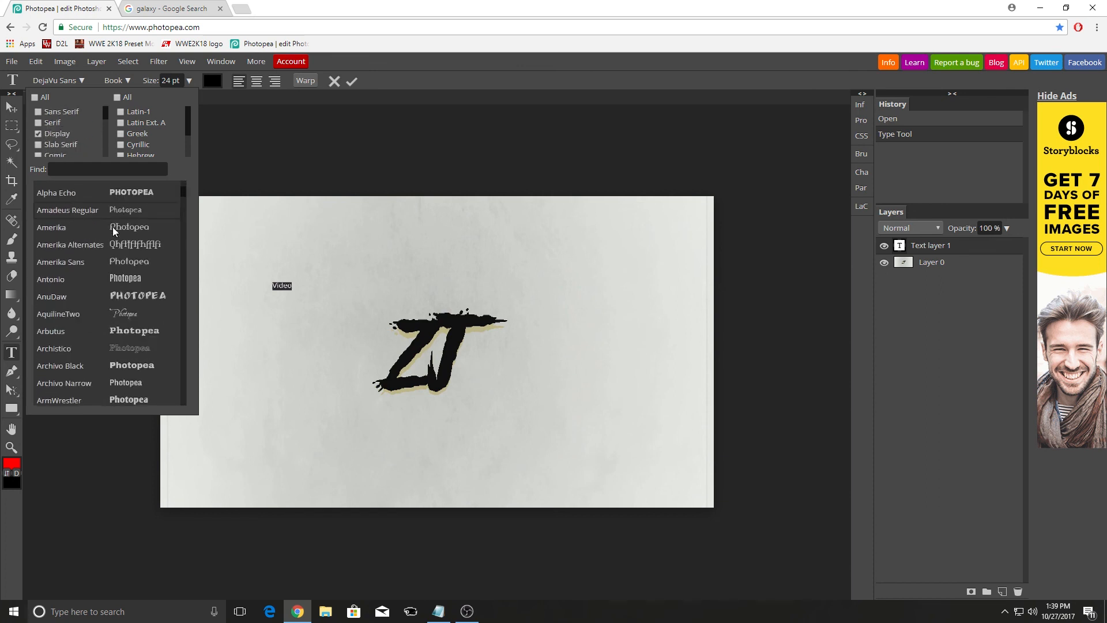
click(38, 134)
Close the font list and discard the "Video" text, leaving text editing without keeping its layer.
click(356, 273)
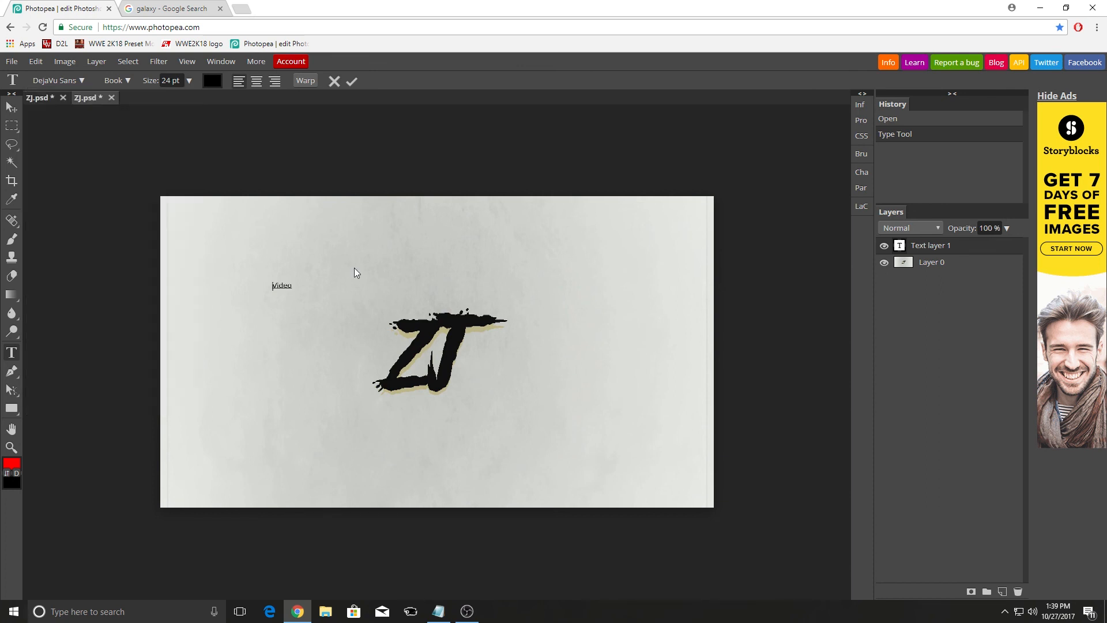
key(BackSpace)
click(334, 81)
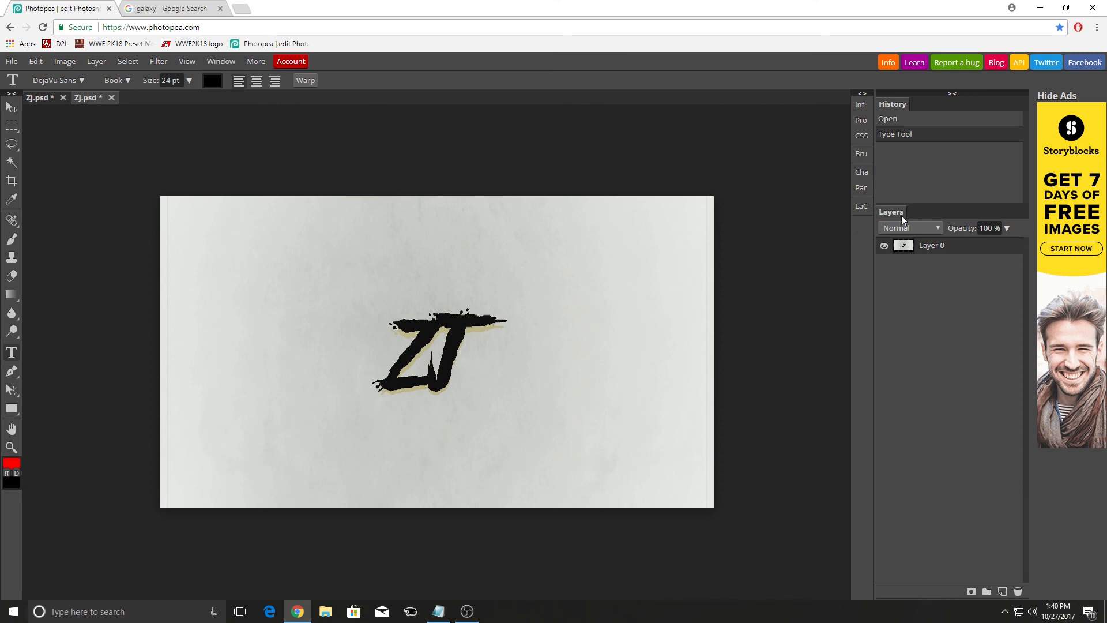
Show the AdBlock extension's options for this page and close them without changing anything.
click(1078, 28)
click(1078, 28)
click(1079, 28)
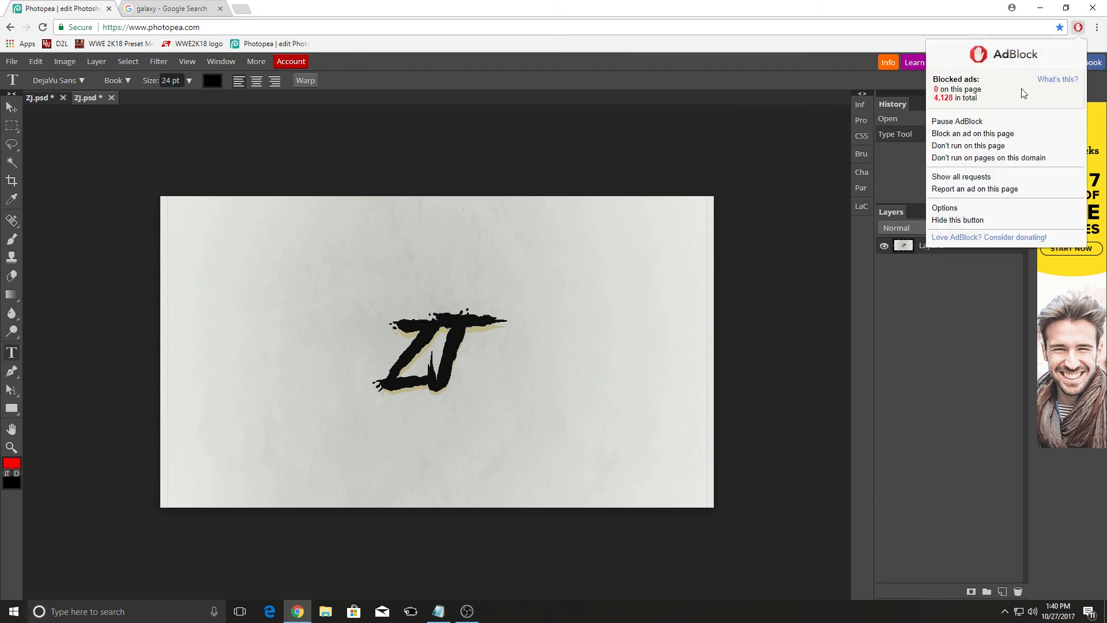
click(1078, 28)
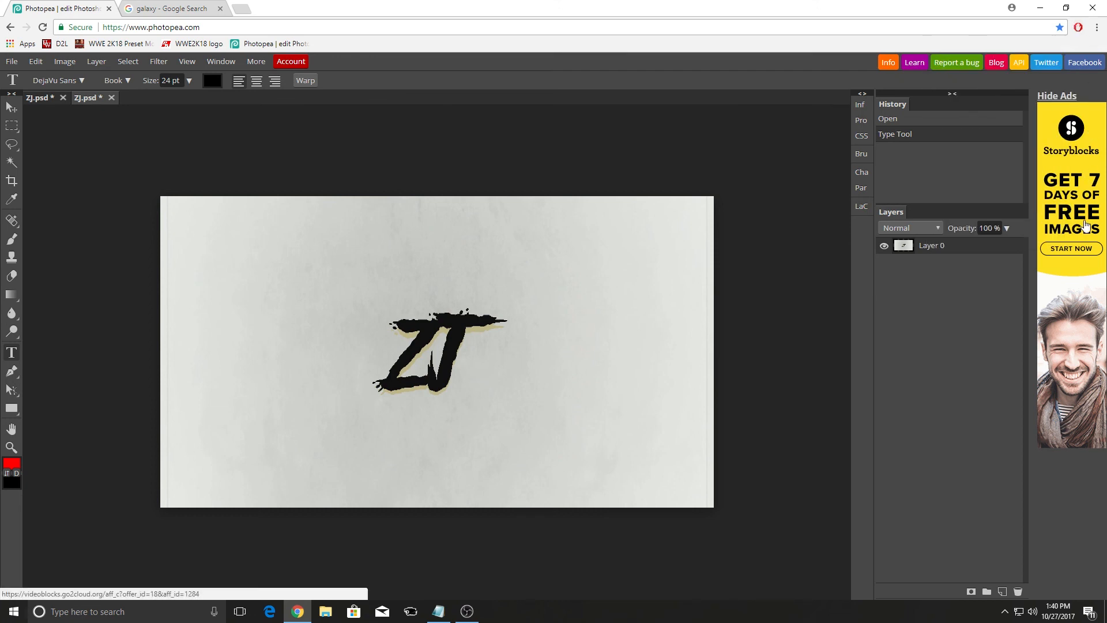